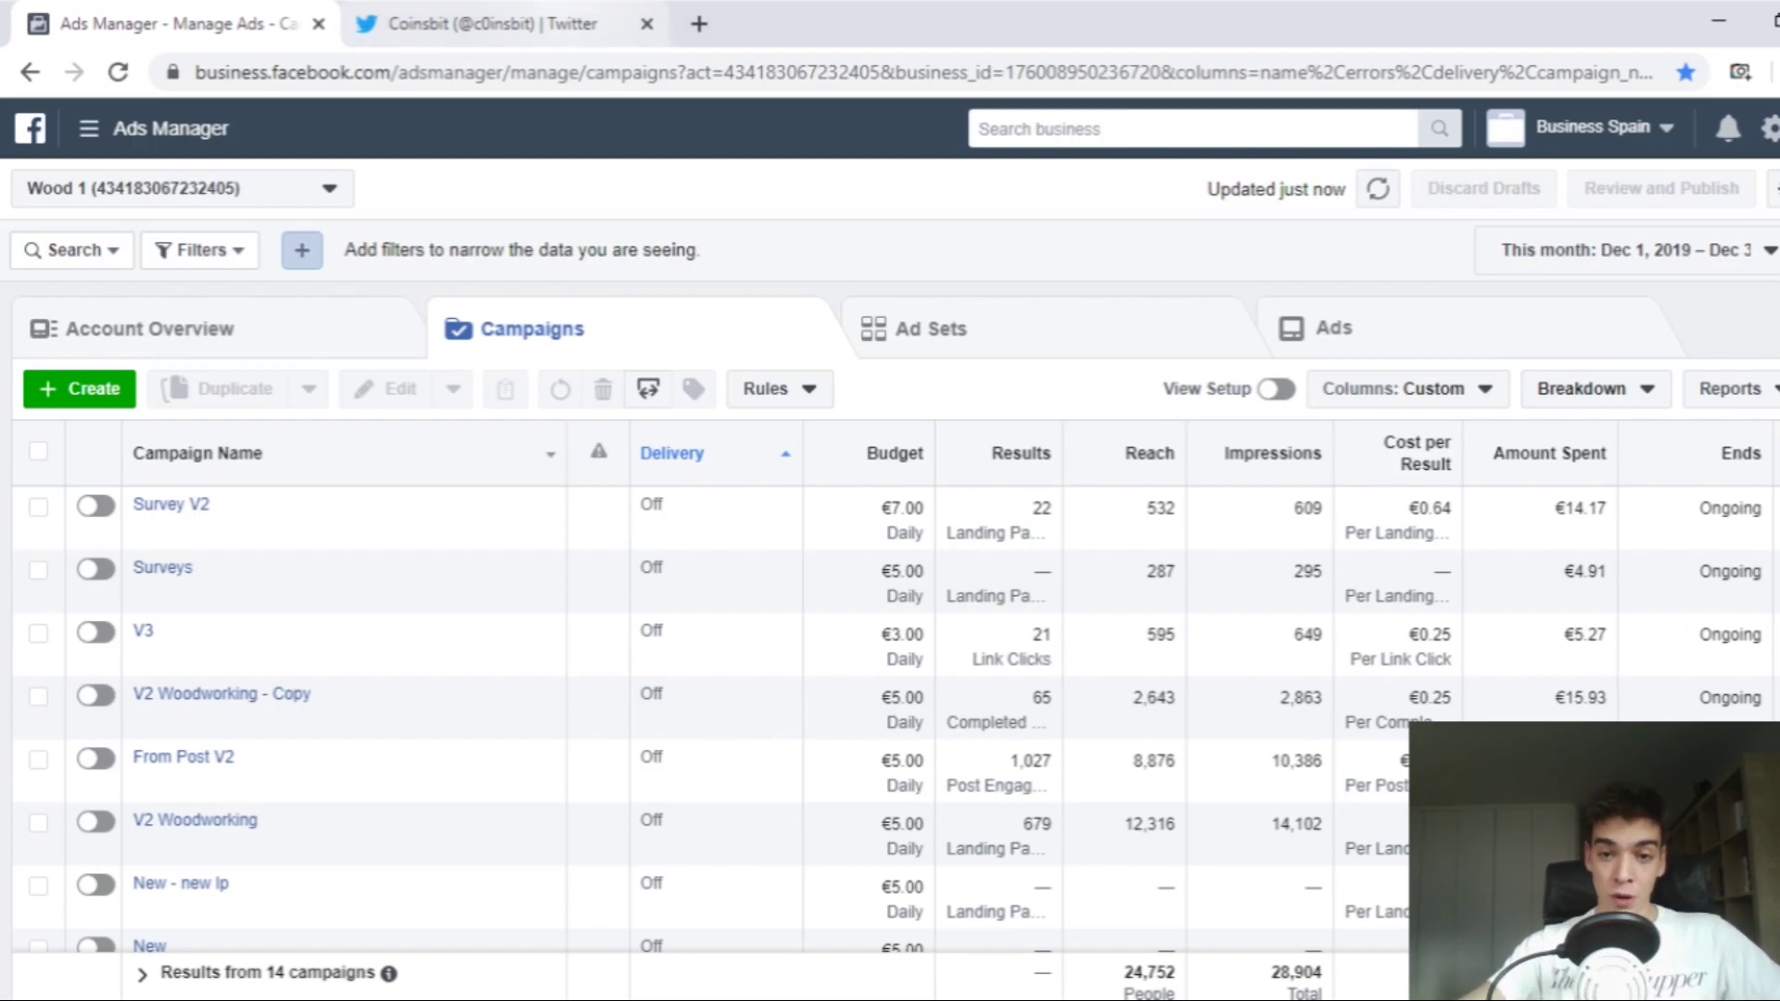
Step: Switch to the Coinsbit Twitter profile and read its latest post about unlocking CNB tokens
{"action": "key", "text": "ctrl+Tab"}
{"action": "scroll", "coordinate": [890, 497], "scroll_direction": "up", "scroll_amount": 5}
{"action": "scroll", "coordinate": [891, 414], "scroll_direction": "down", "scroll_amount": 1}
{"action": "scroll", "coordinate": [904, 420], "scroll_direction": "up", "scroll_amount": 1}
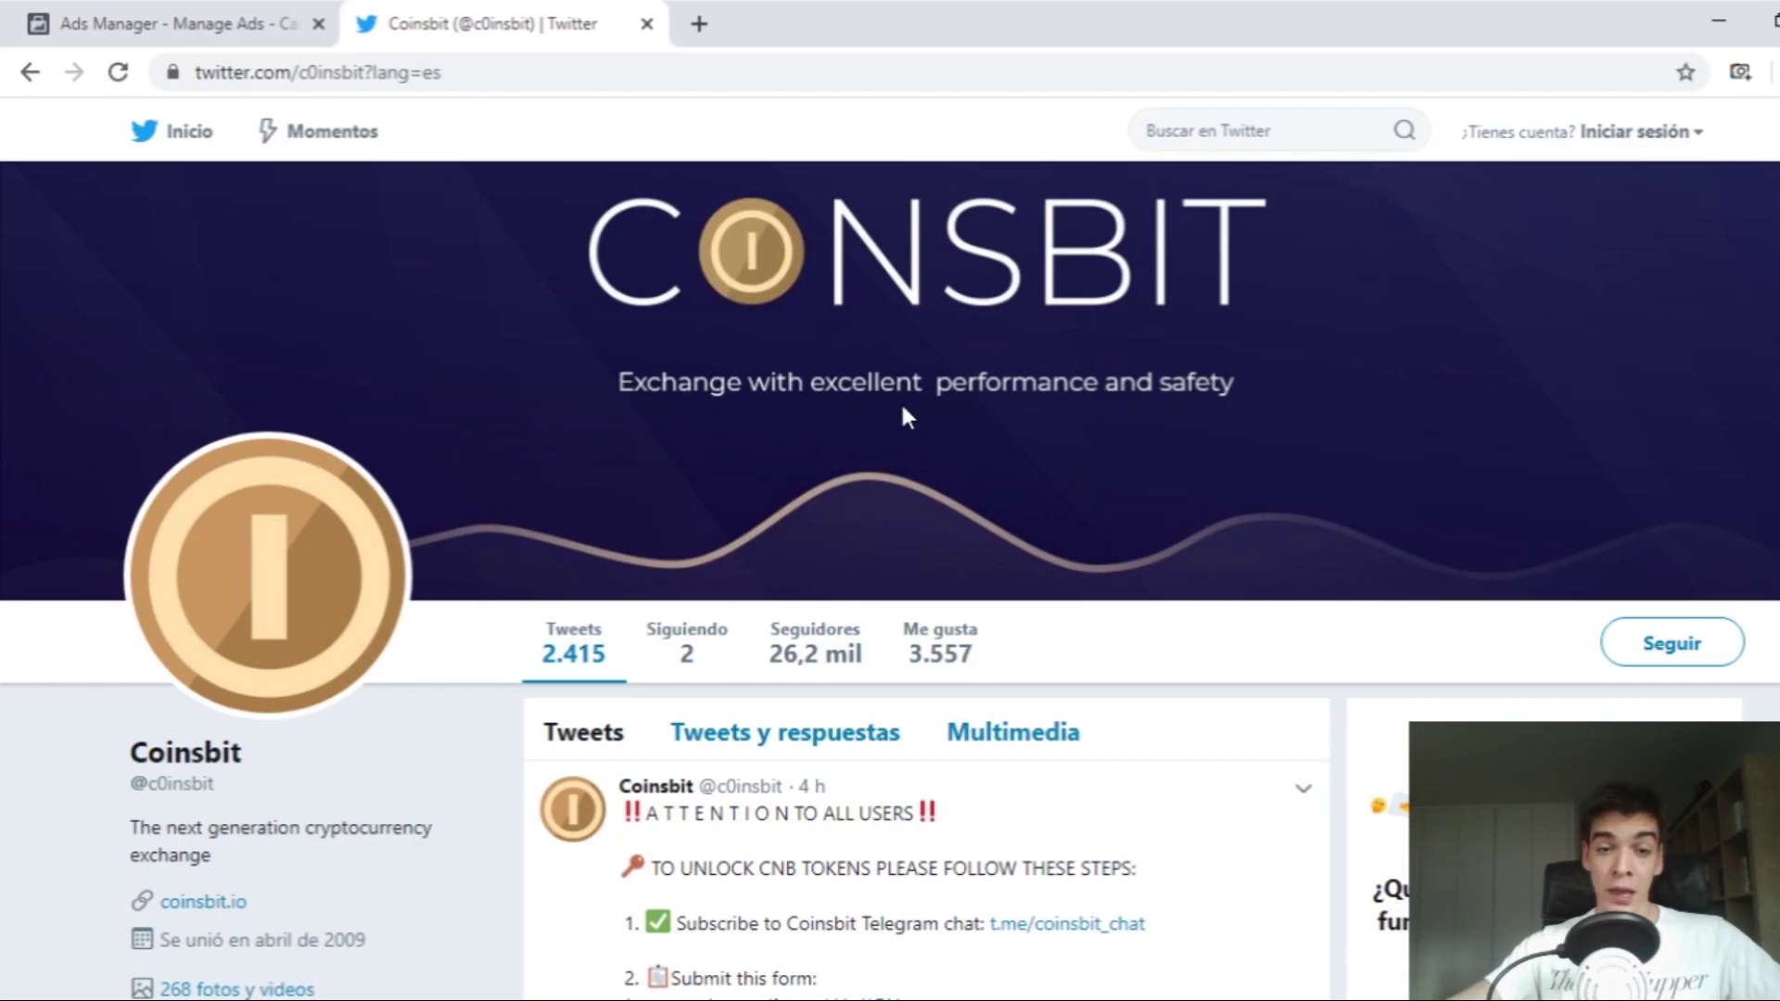
{"action": "scroll", "coordinate": [902, 409], "scroll_direction": "down", "scroll_amount": 6}
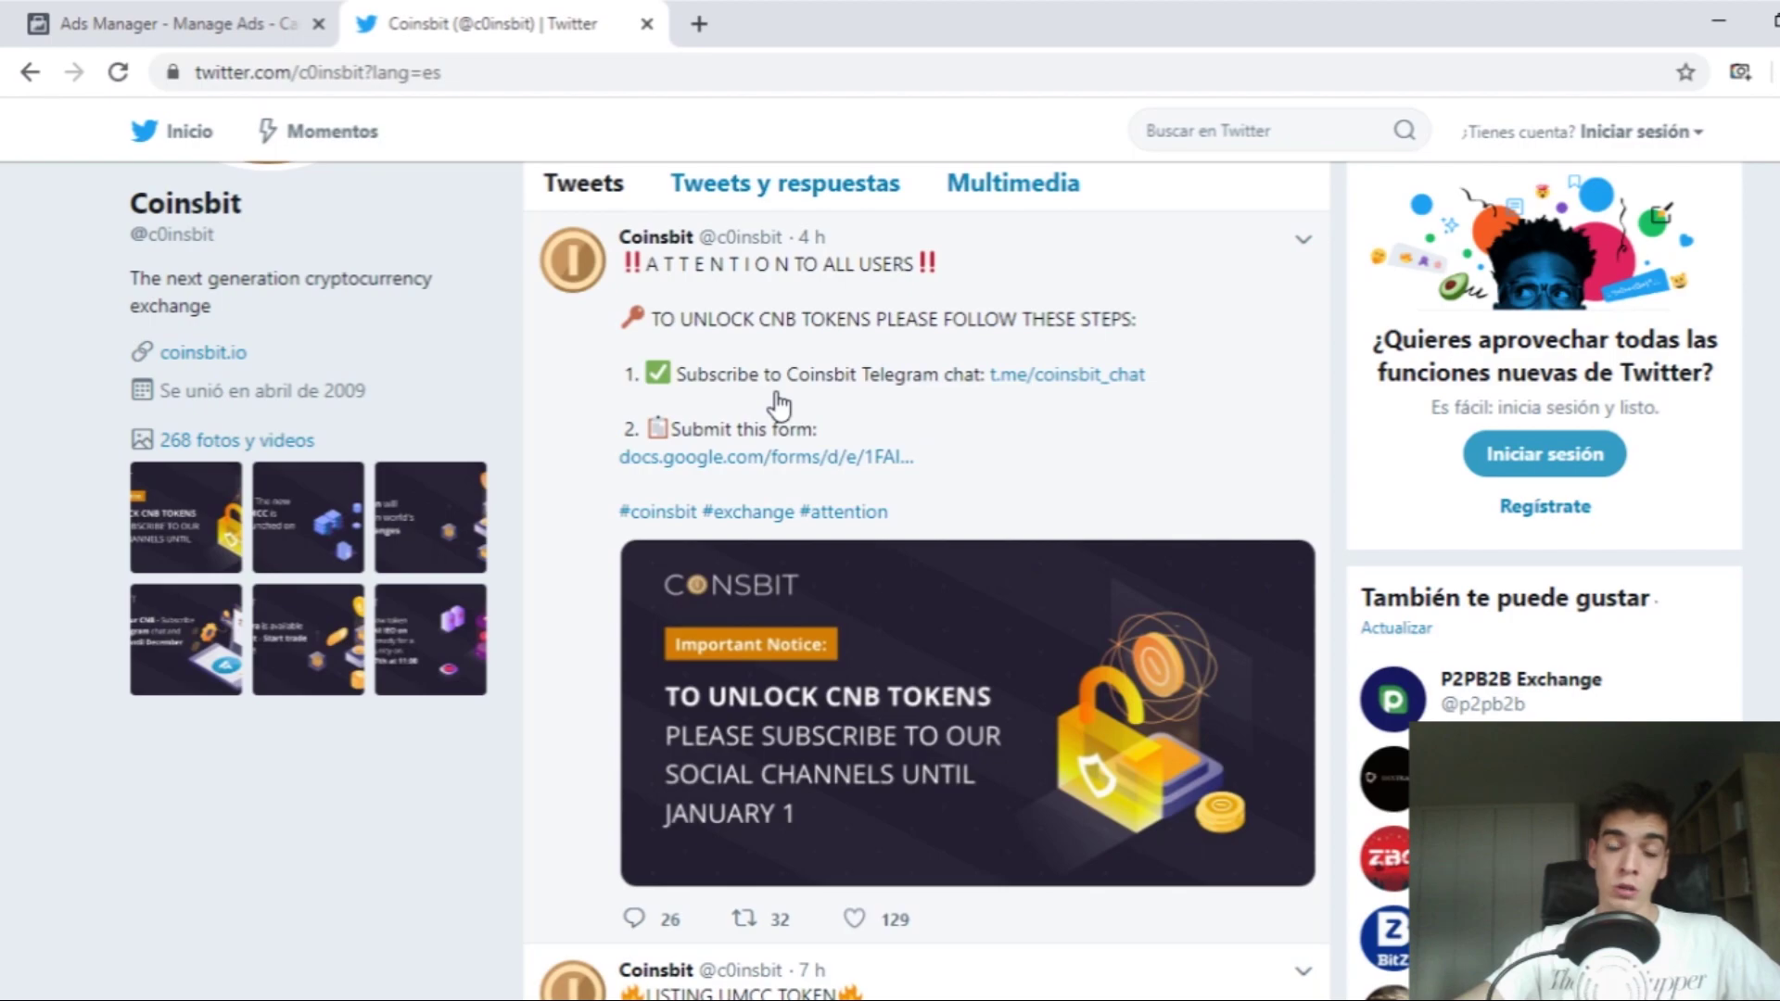
Step: Open the Google Form linked in the Coinsbit post, look over its questions and close it
{"action": "left_click", "coordinate": [751, 457]}
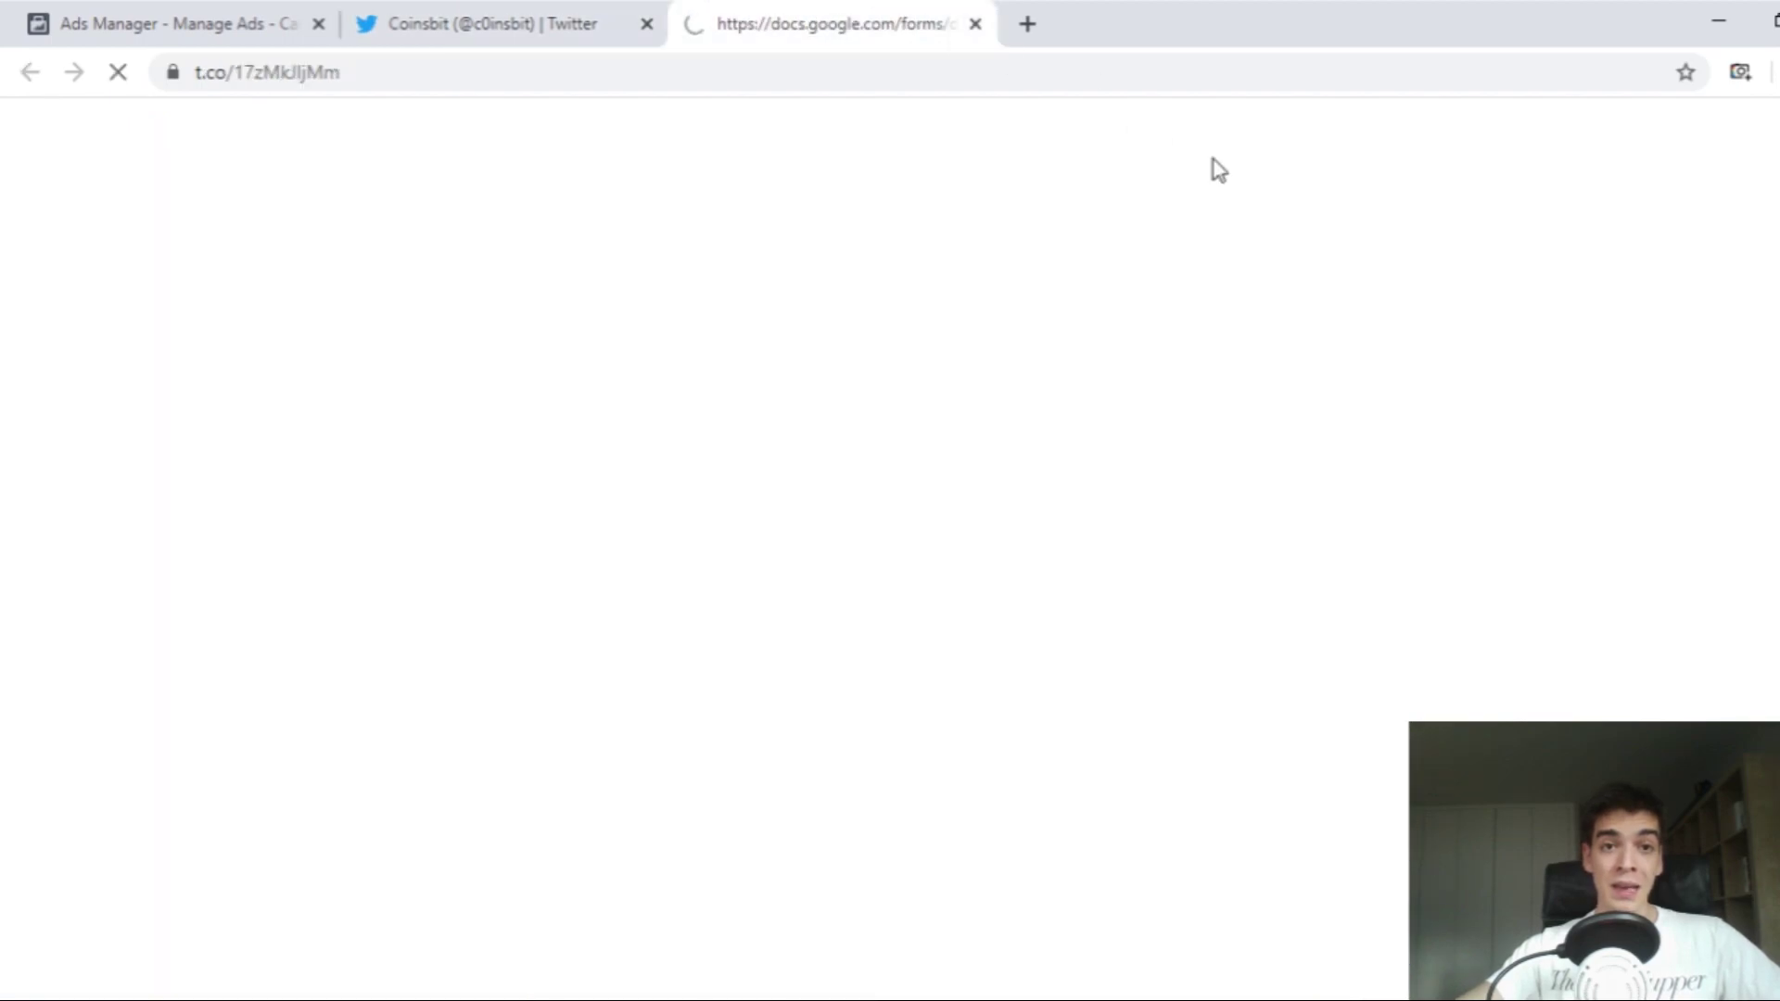
{"action": "scroll", "coordinate": [1030, 584], "scroll_direction": "down", "scroll_amount": 2}
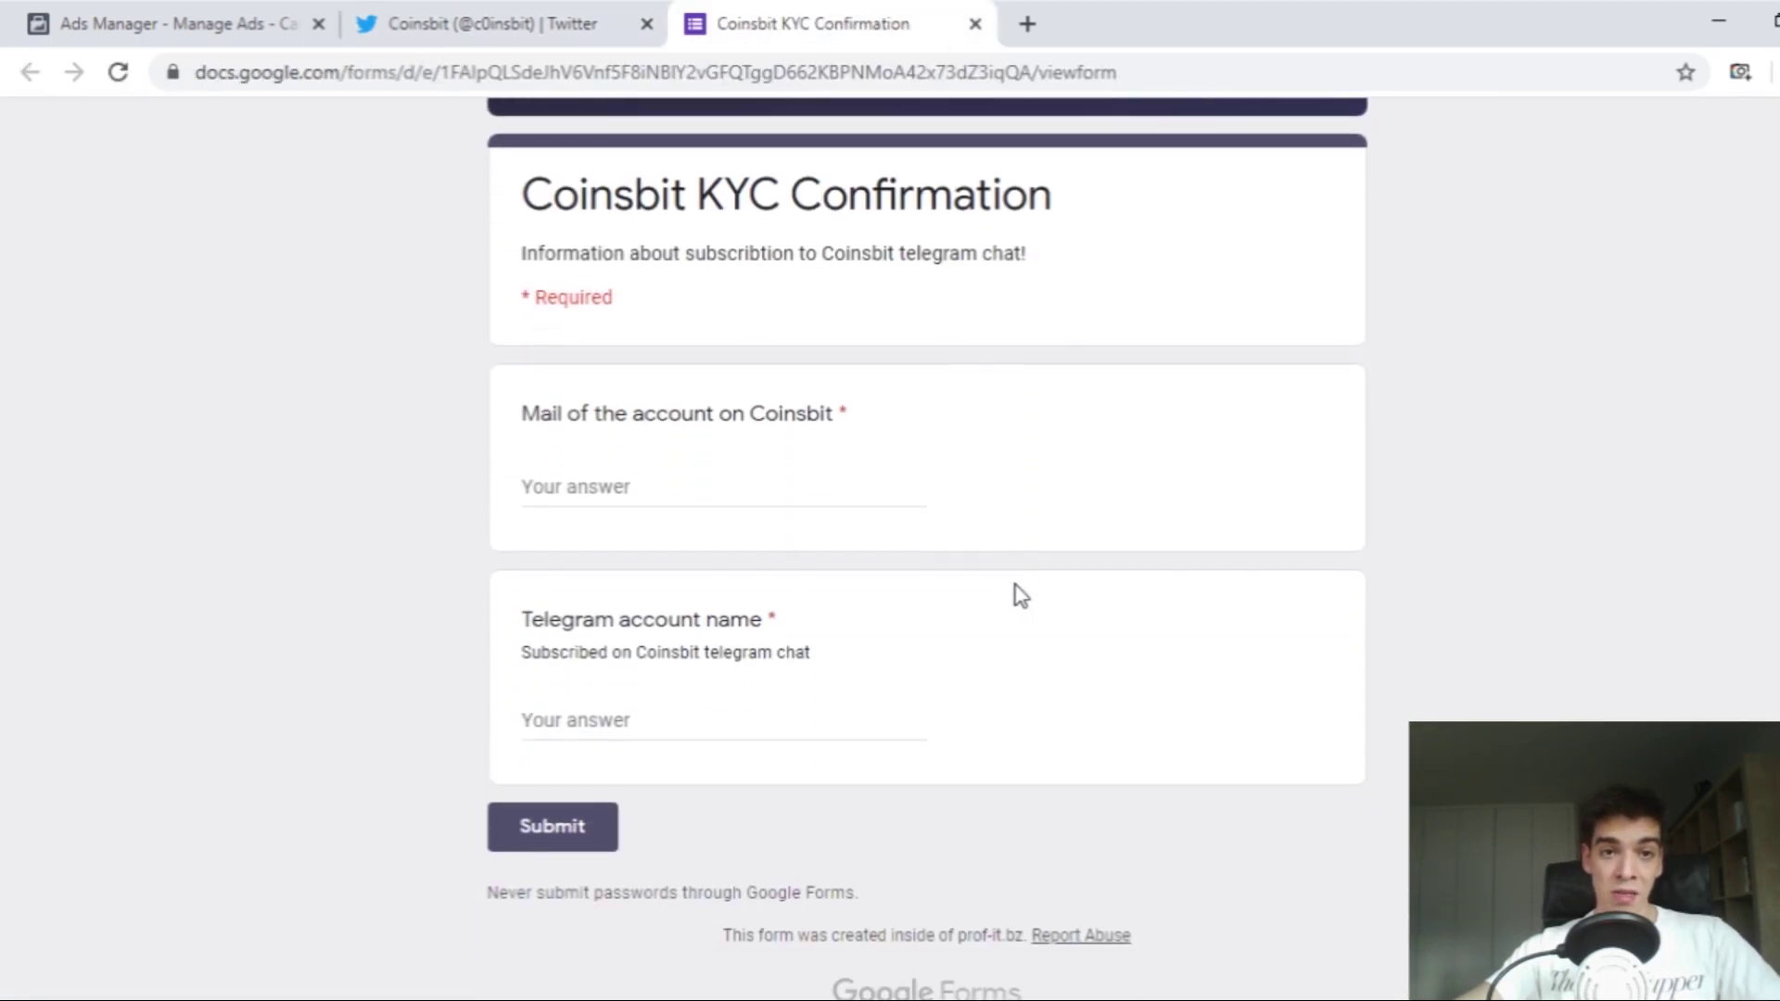
{"action": "key", "text": "ctrl+w"}
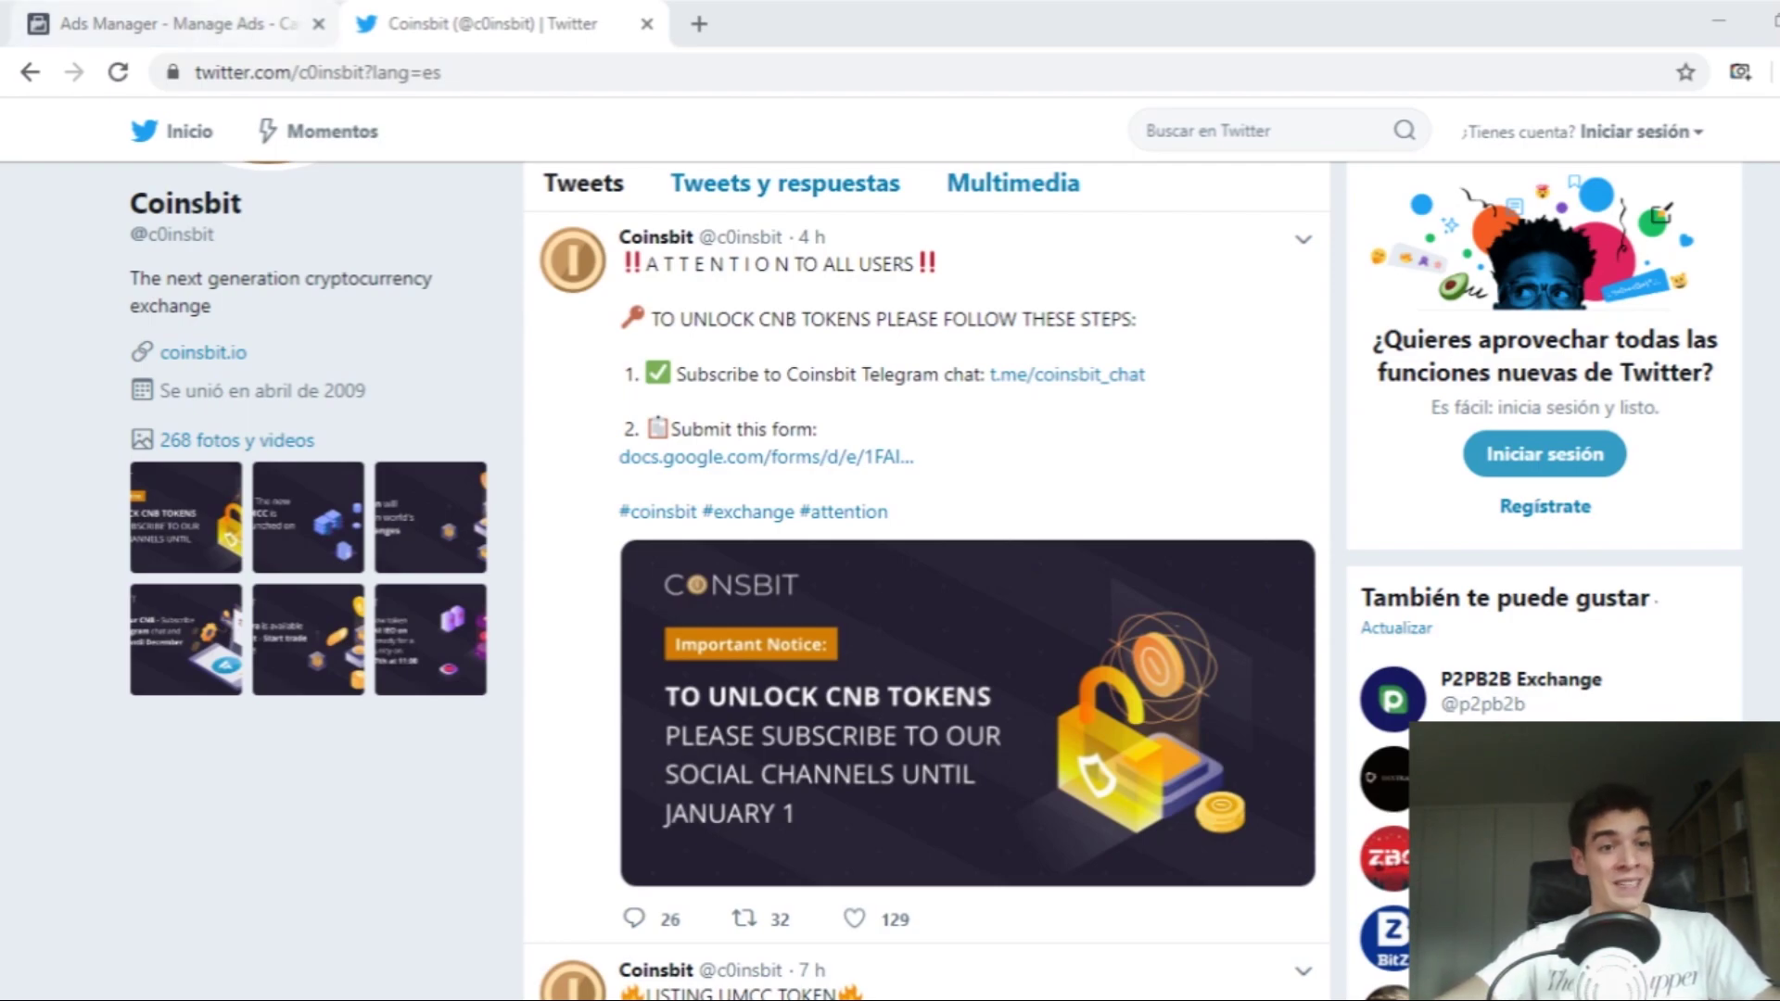
Step: Close the Twitter page and open the "Take Surveys, Get Paid" landing page in a new tab
{"action": "left_click", "coordinate": [171, 23]}
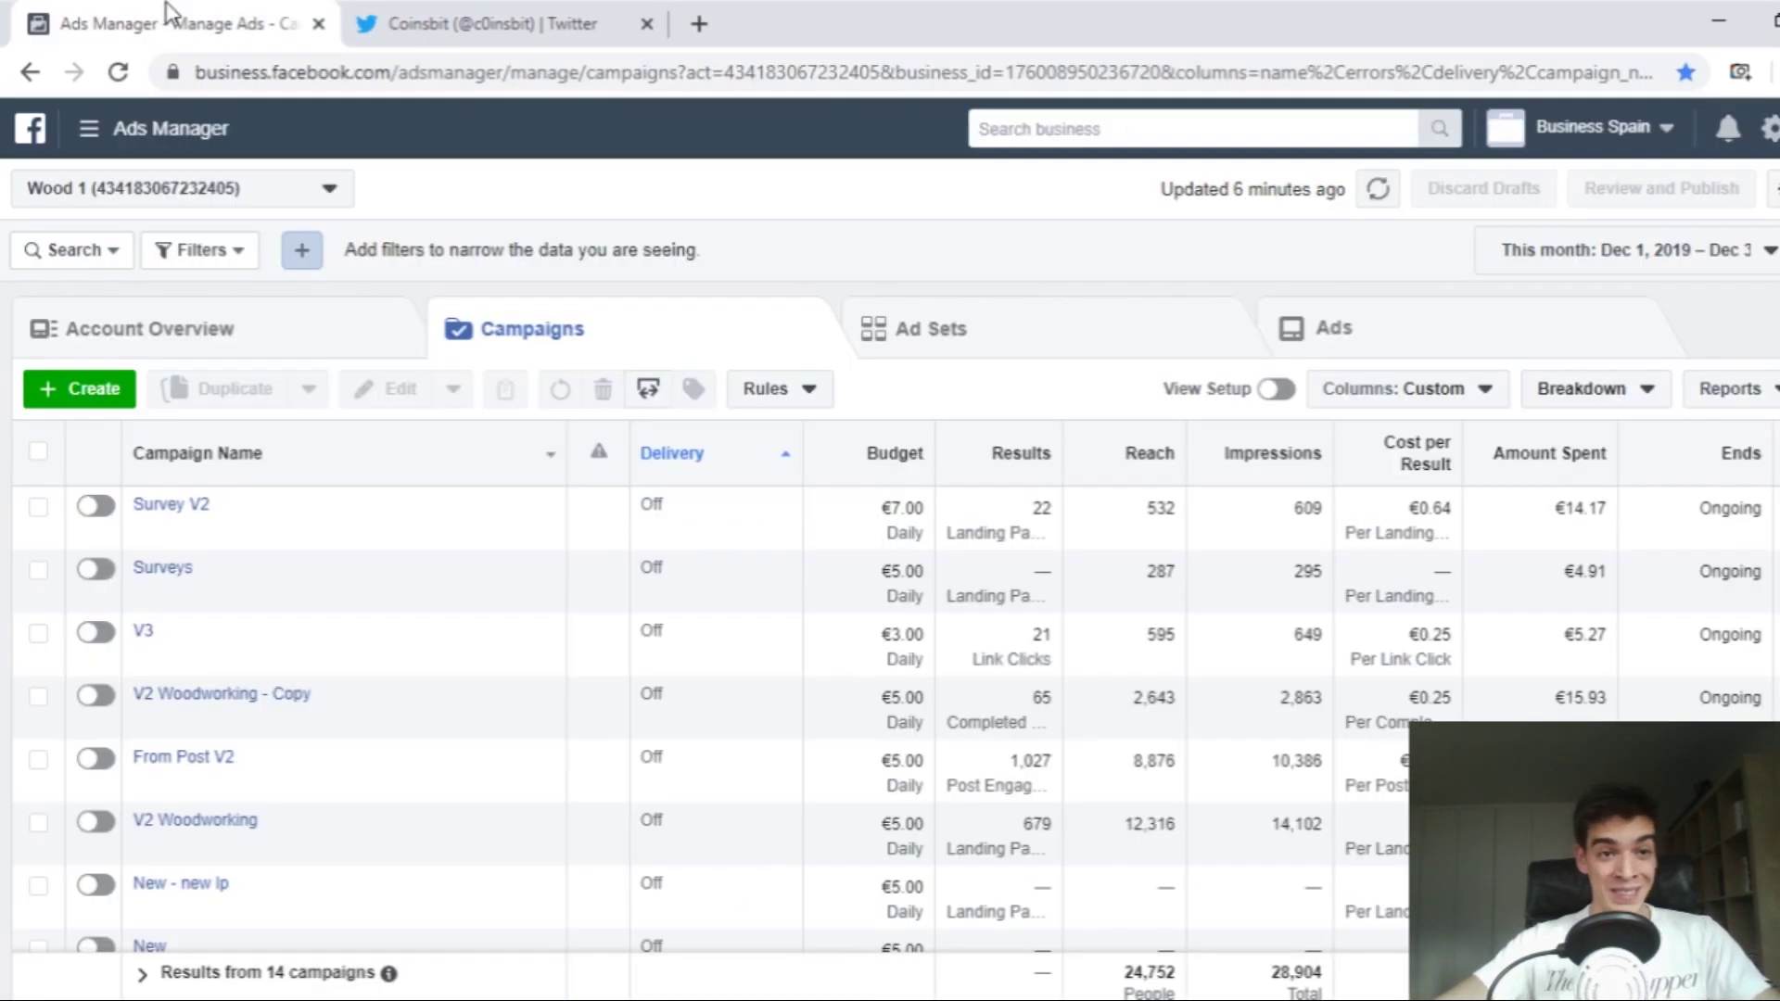
{"action": "left_click", "coordinate": [648, 25]}
{"action": "left_click", "coordinate": [371, 22]}
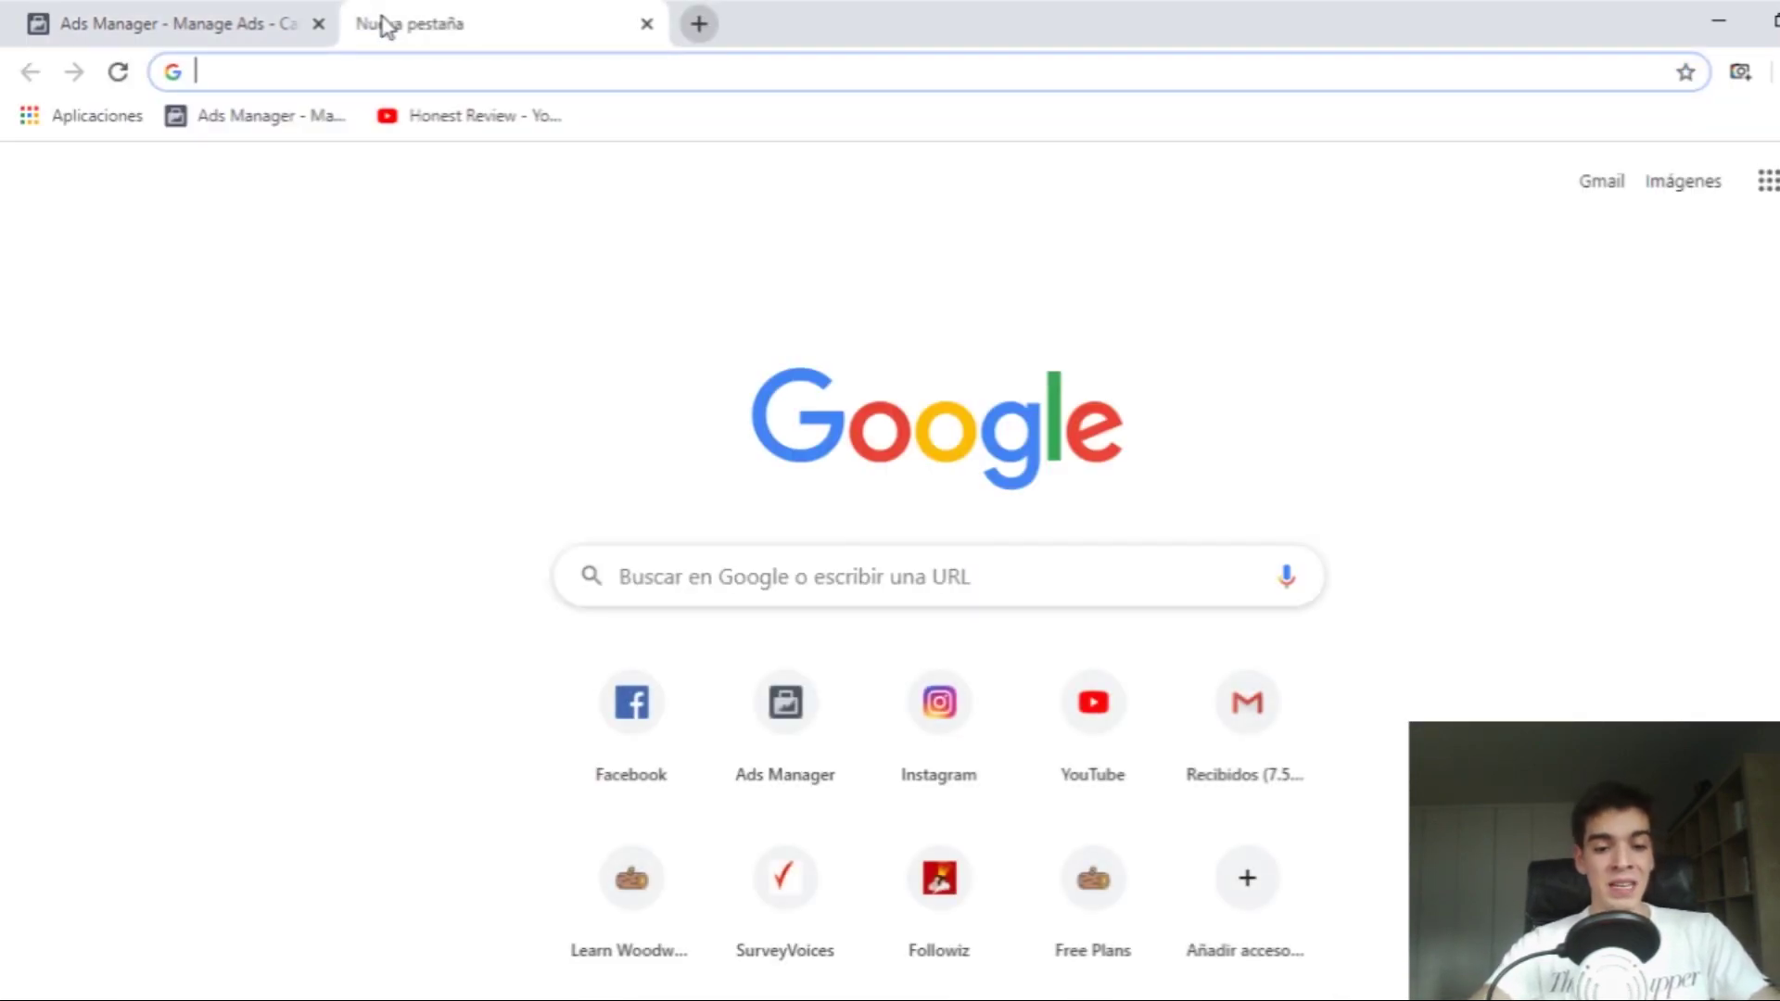
{"action": "key", "text": "Down"}
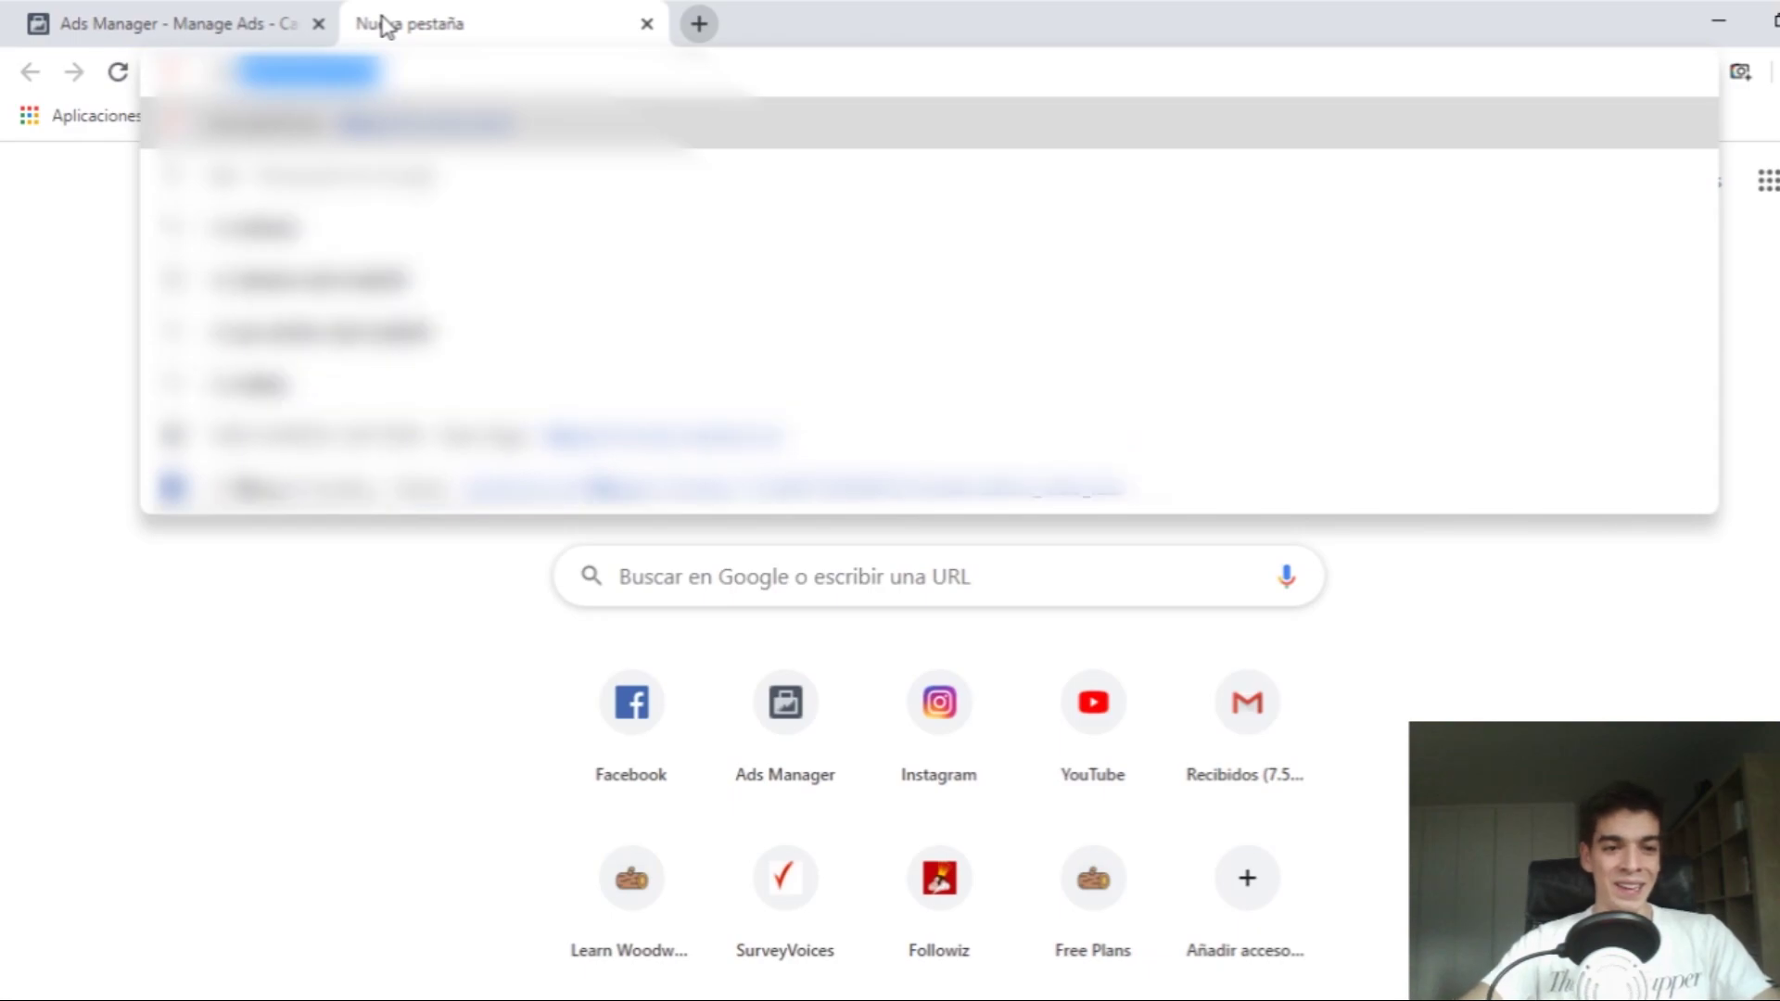
{"action": "key", "text": "Down"}
{"action": "key", "text": "Down"}
{"action": "key", "text": "Down"}
{"action": "key", "text": "Down"}
{"action": "key", "text": "Down"}
{"action": "key", "text": "Return"}
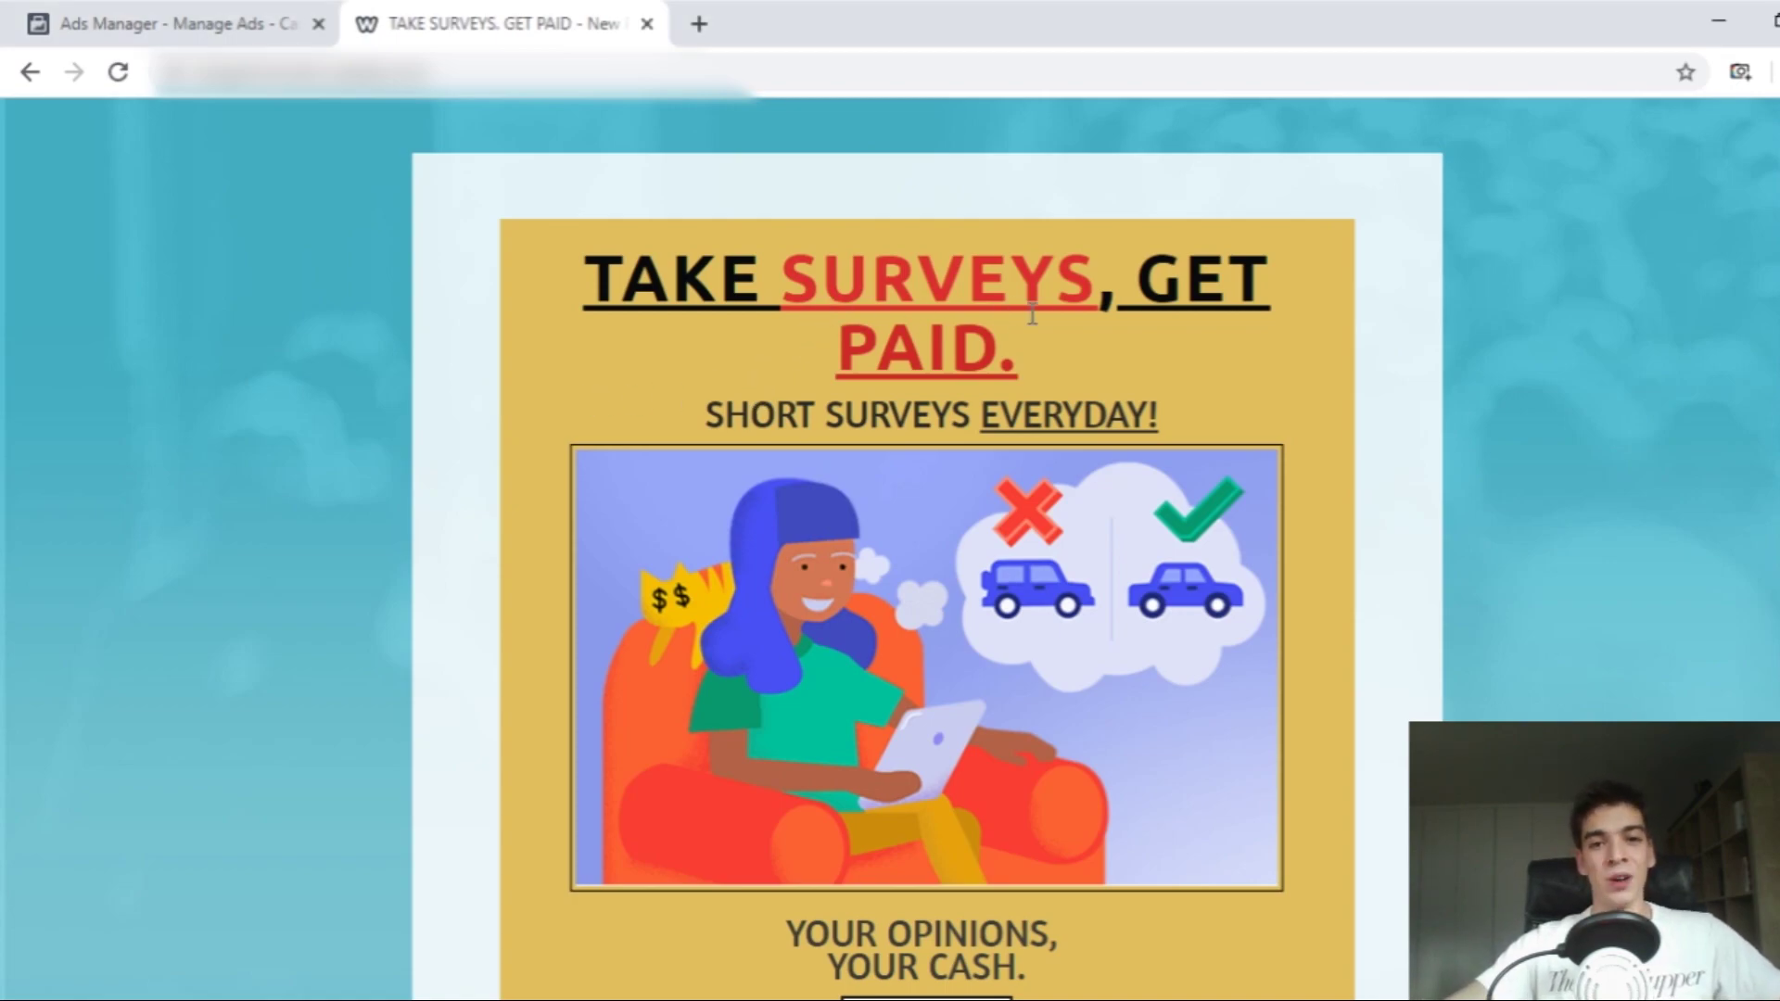
Step: Examine the survey landing page down to its footer and highlight the disclaimer about Facebook
{"action": "scroll", "coordinate": [1001, 320], "scroll_direction": "down", "scroll_amount": 2}
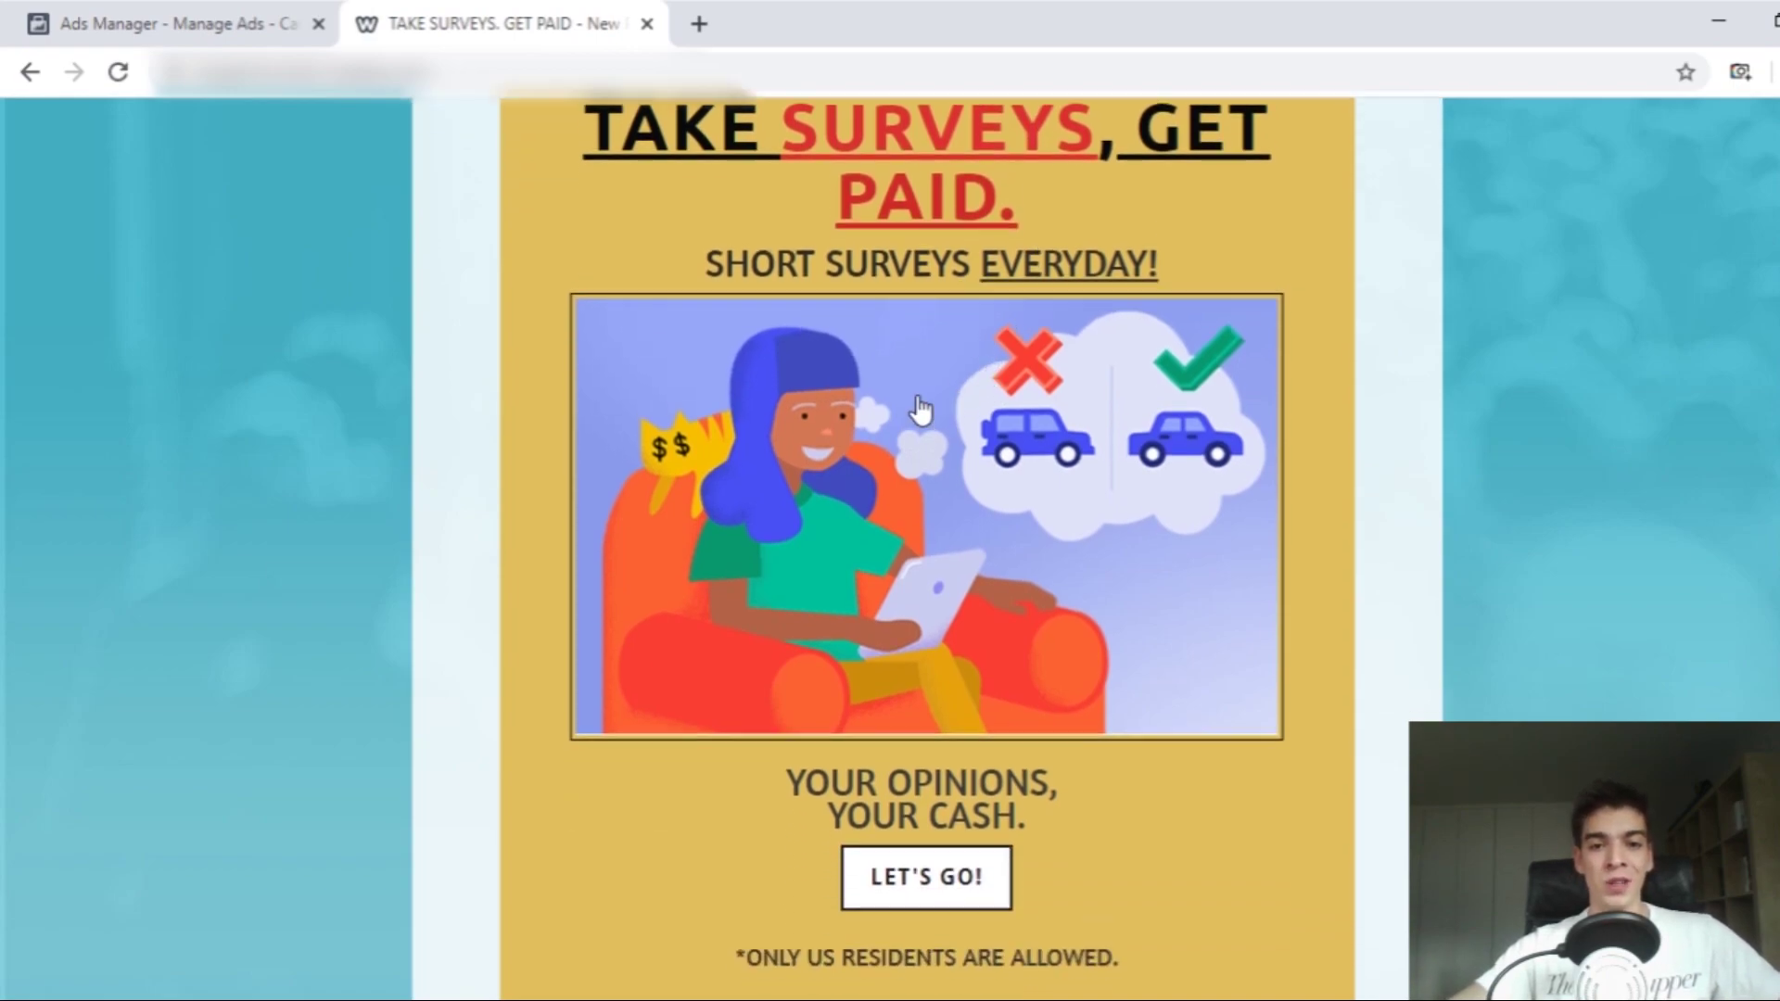
{"action": "scroll", "coordinate": [964, 417], "scroll_direction": "down", "scroll_amount": 2}
{"action": "scroll", "coordinate": [894, 696], "scroll_direction": "down", "scroll_amount": 3}
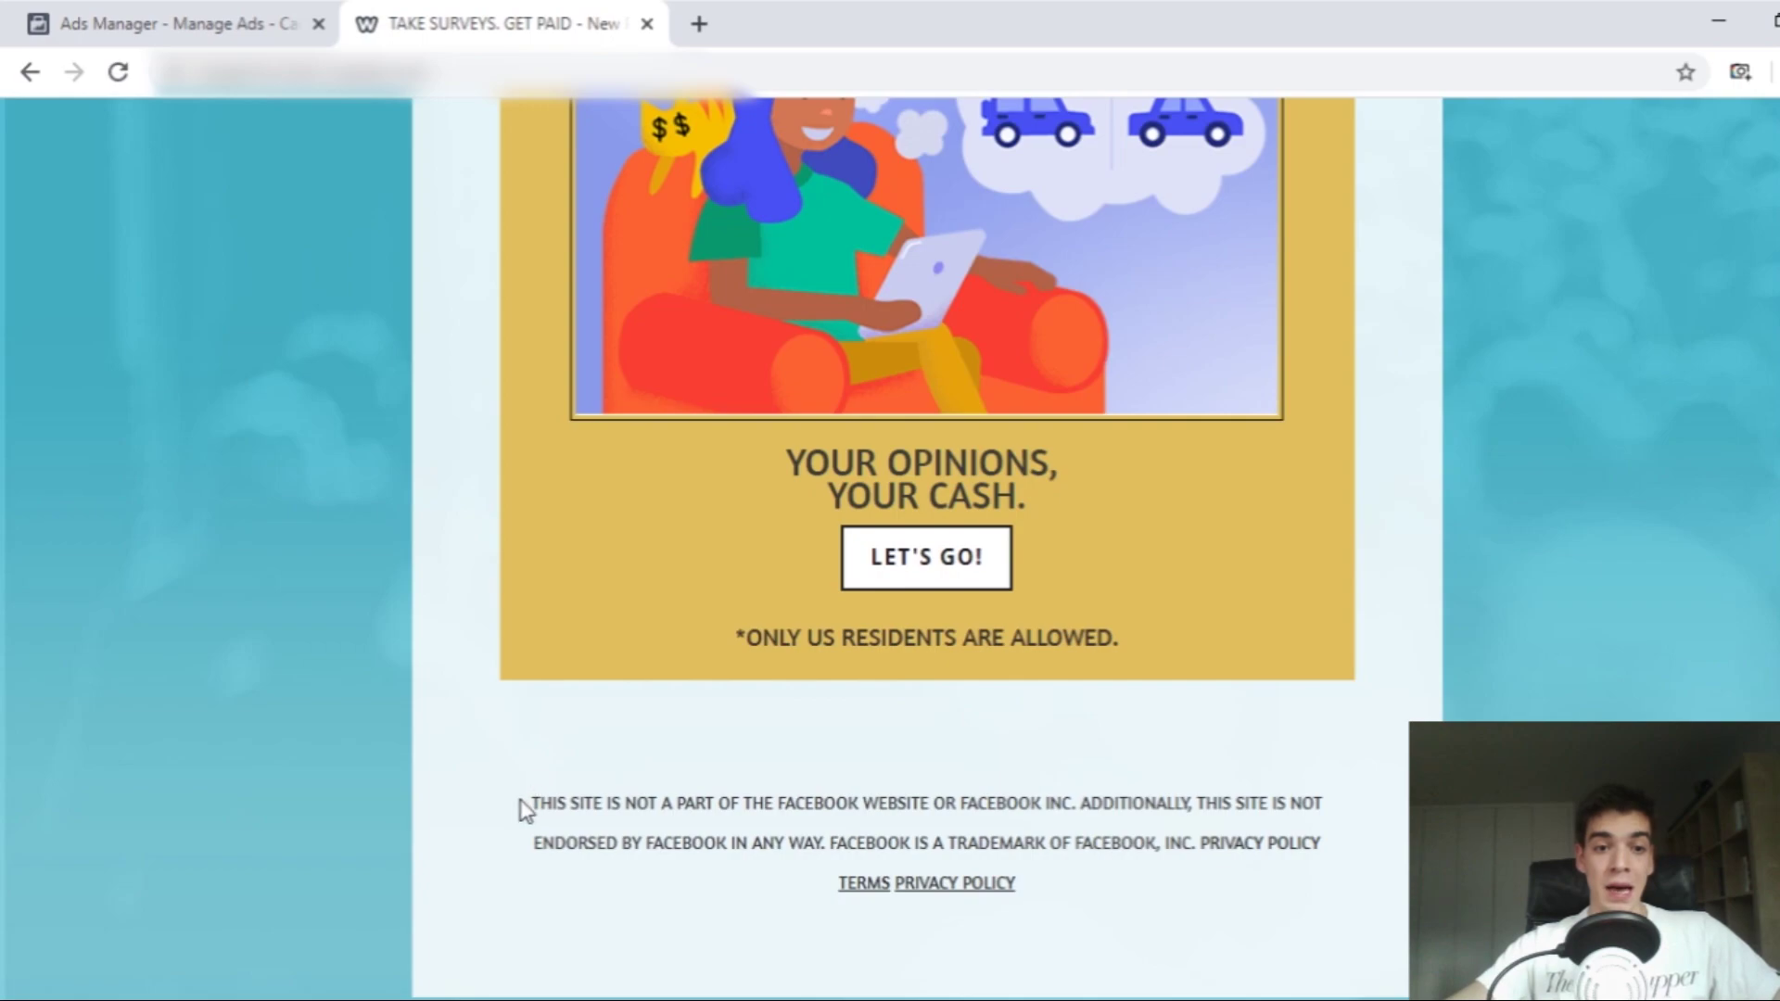
{"action": "left_click_drag", "start_coordinate": [534, 803], "coordinate": [1331, 847]}
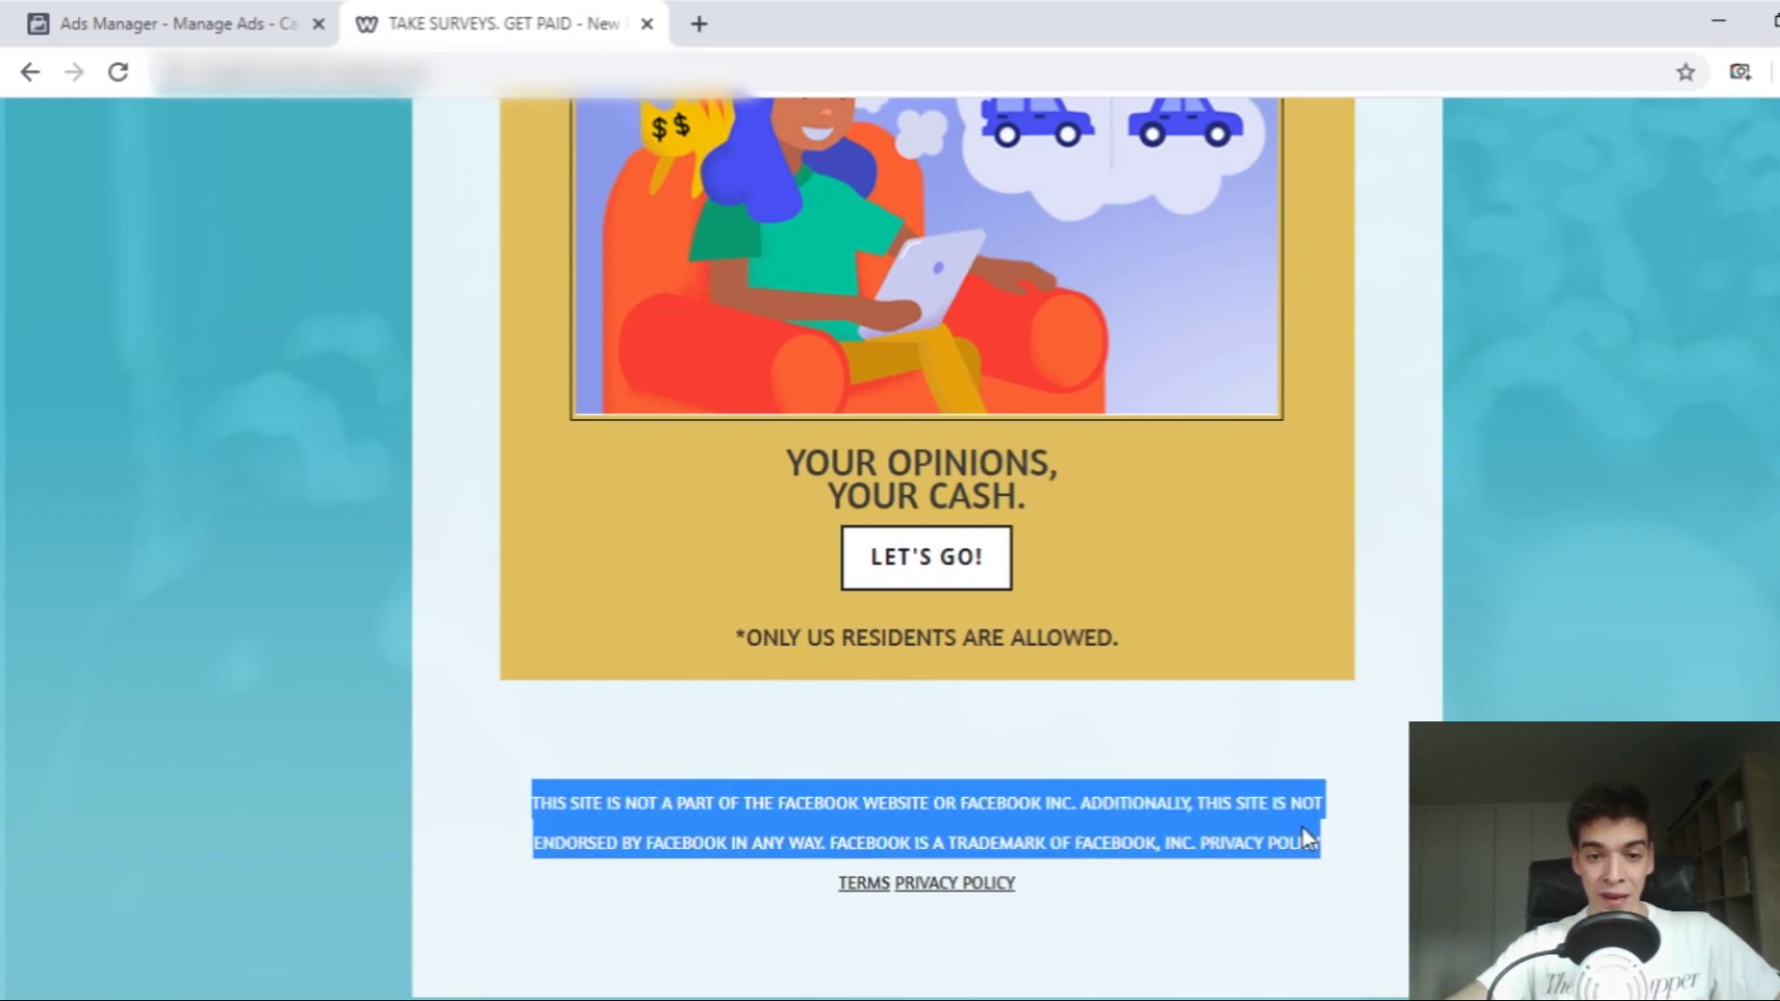
{"action": "left_click", "coordinate": [1151, 914]}
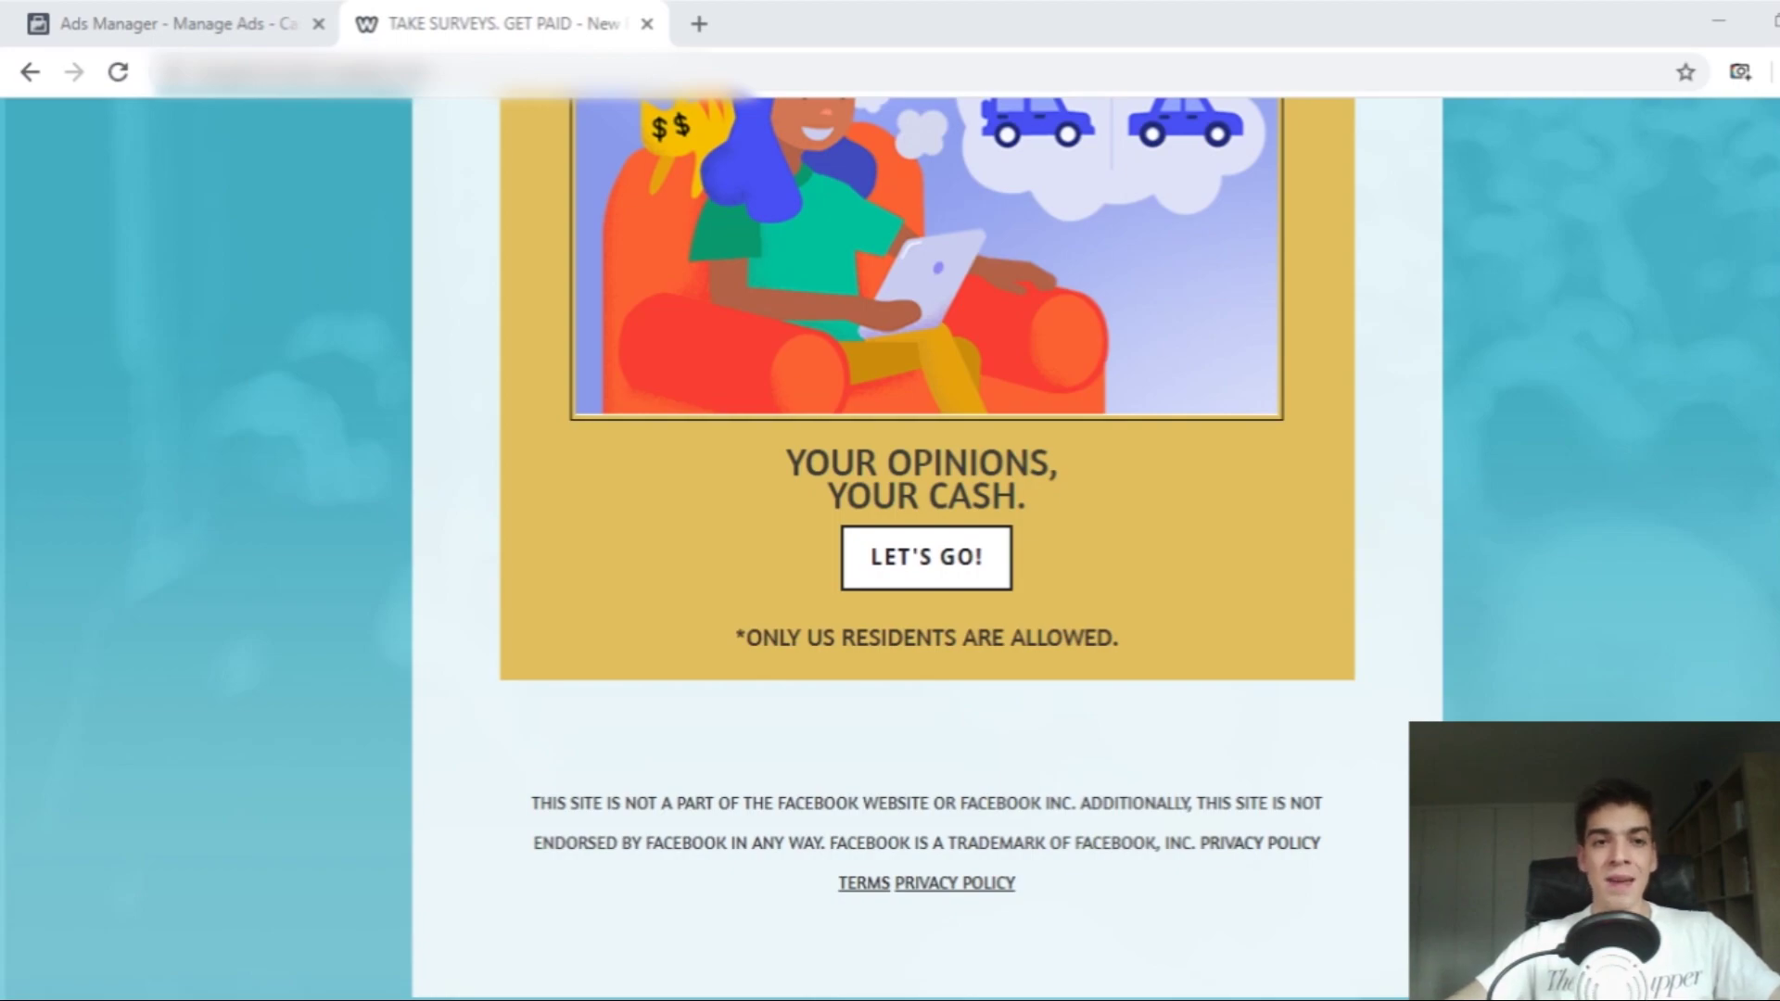
Step: Open the SurveyVoices site in another new tab
{"action": "left_click", "coordinate": [699, 24]}
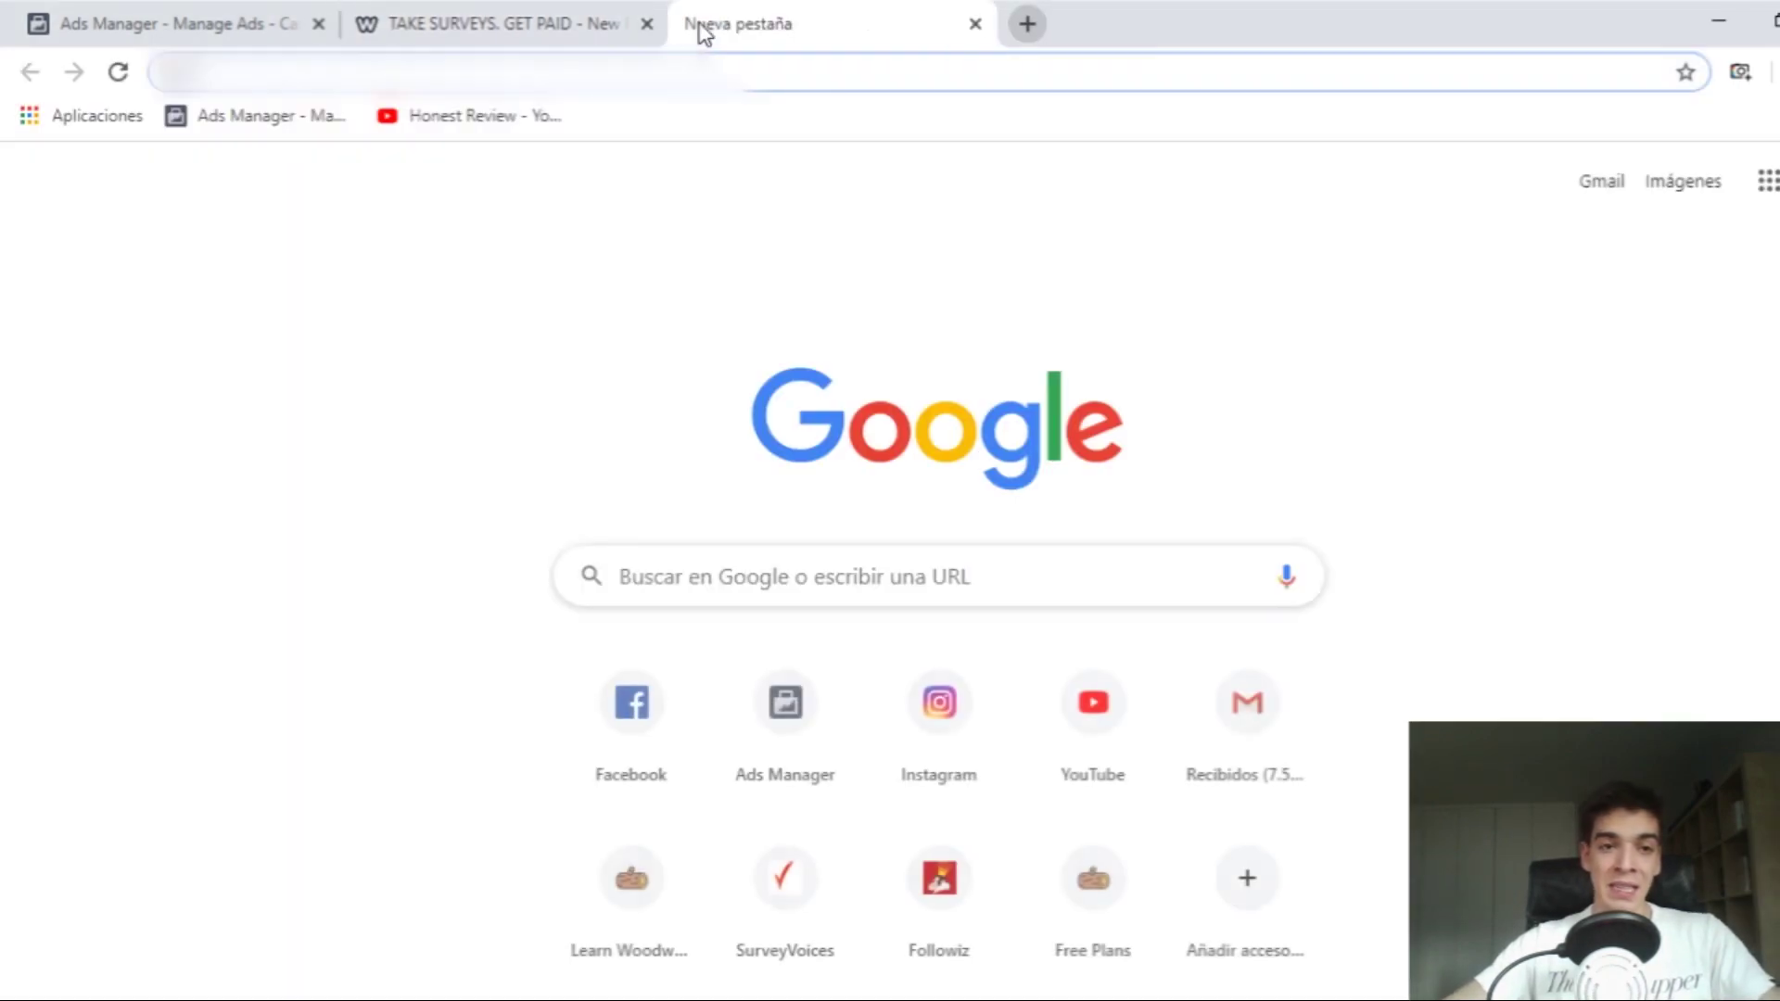
{"action": "type", "text": "sur"}
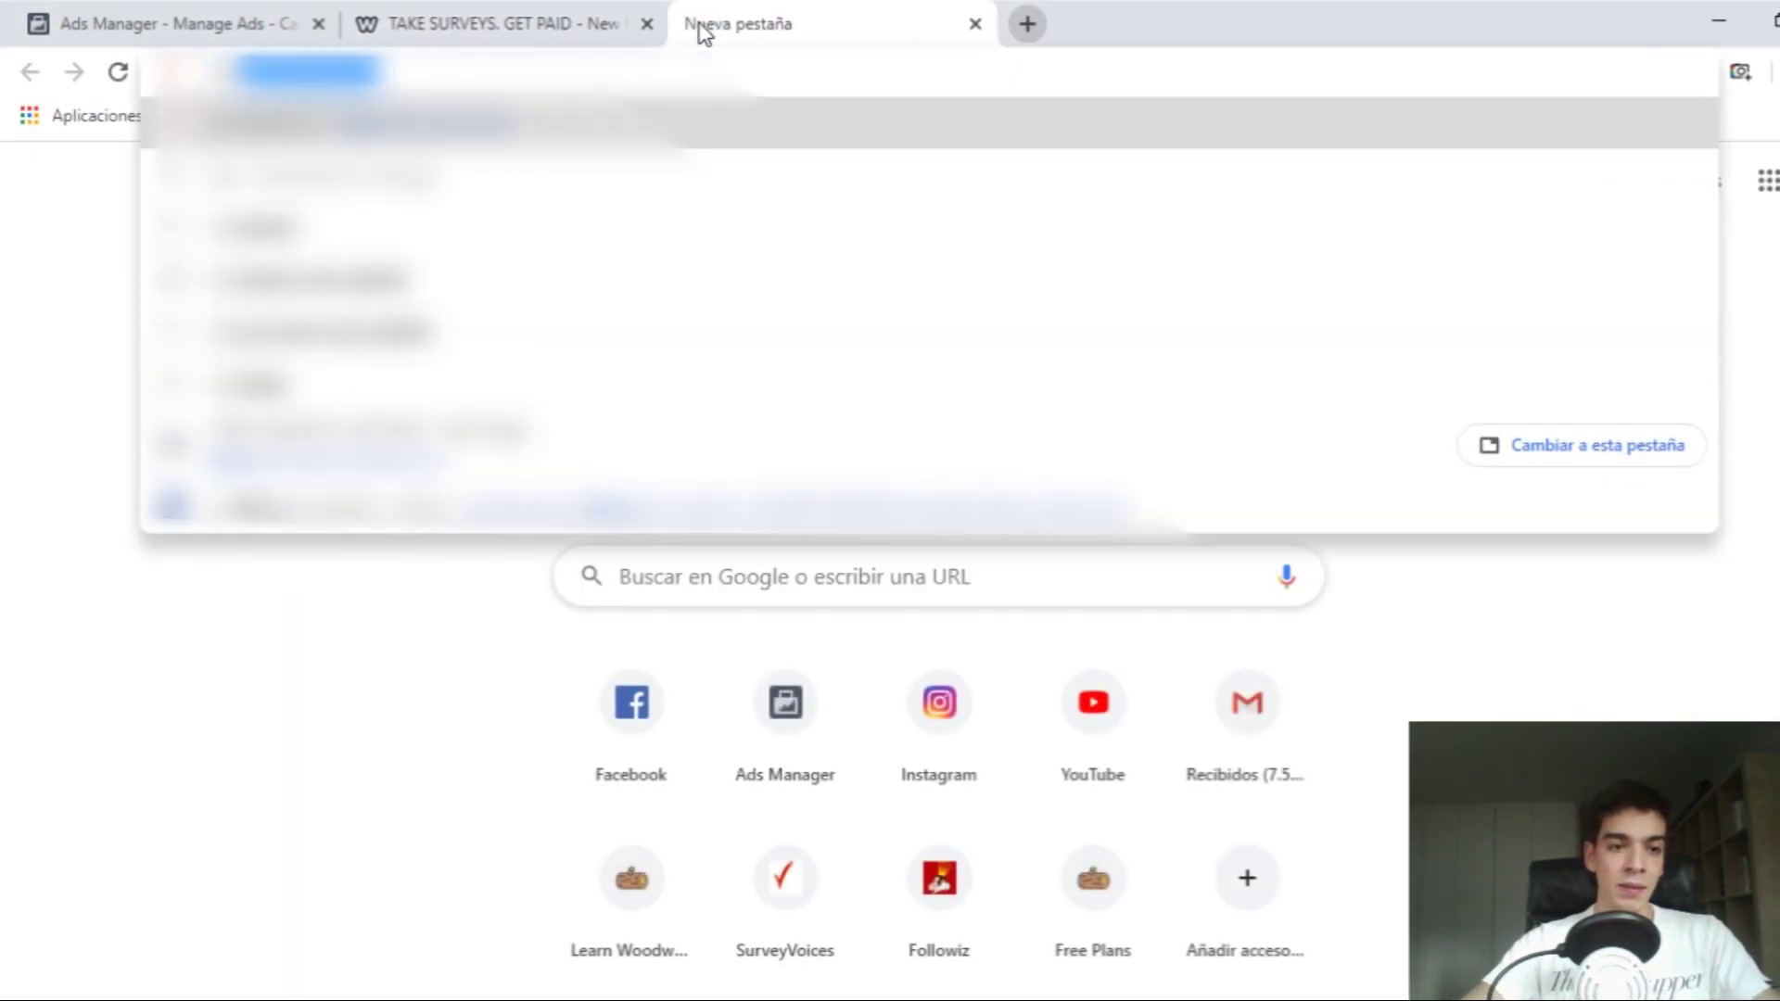
{"action": "key", "text": "Return"}
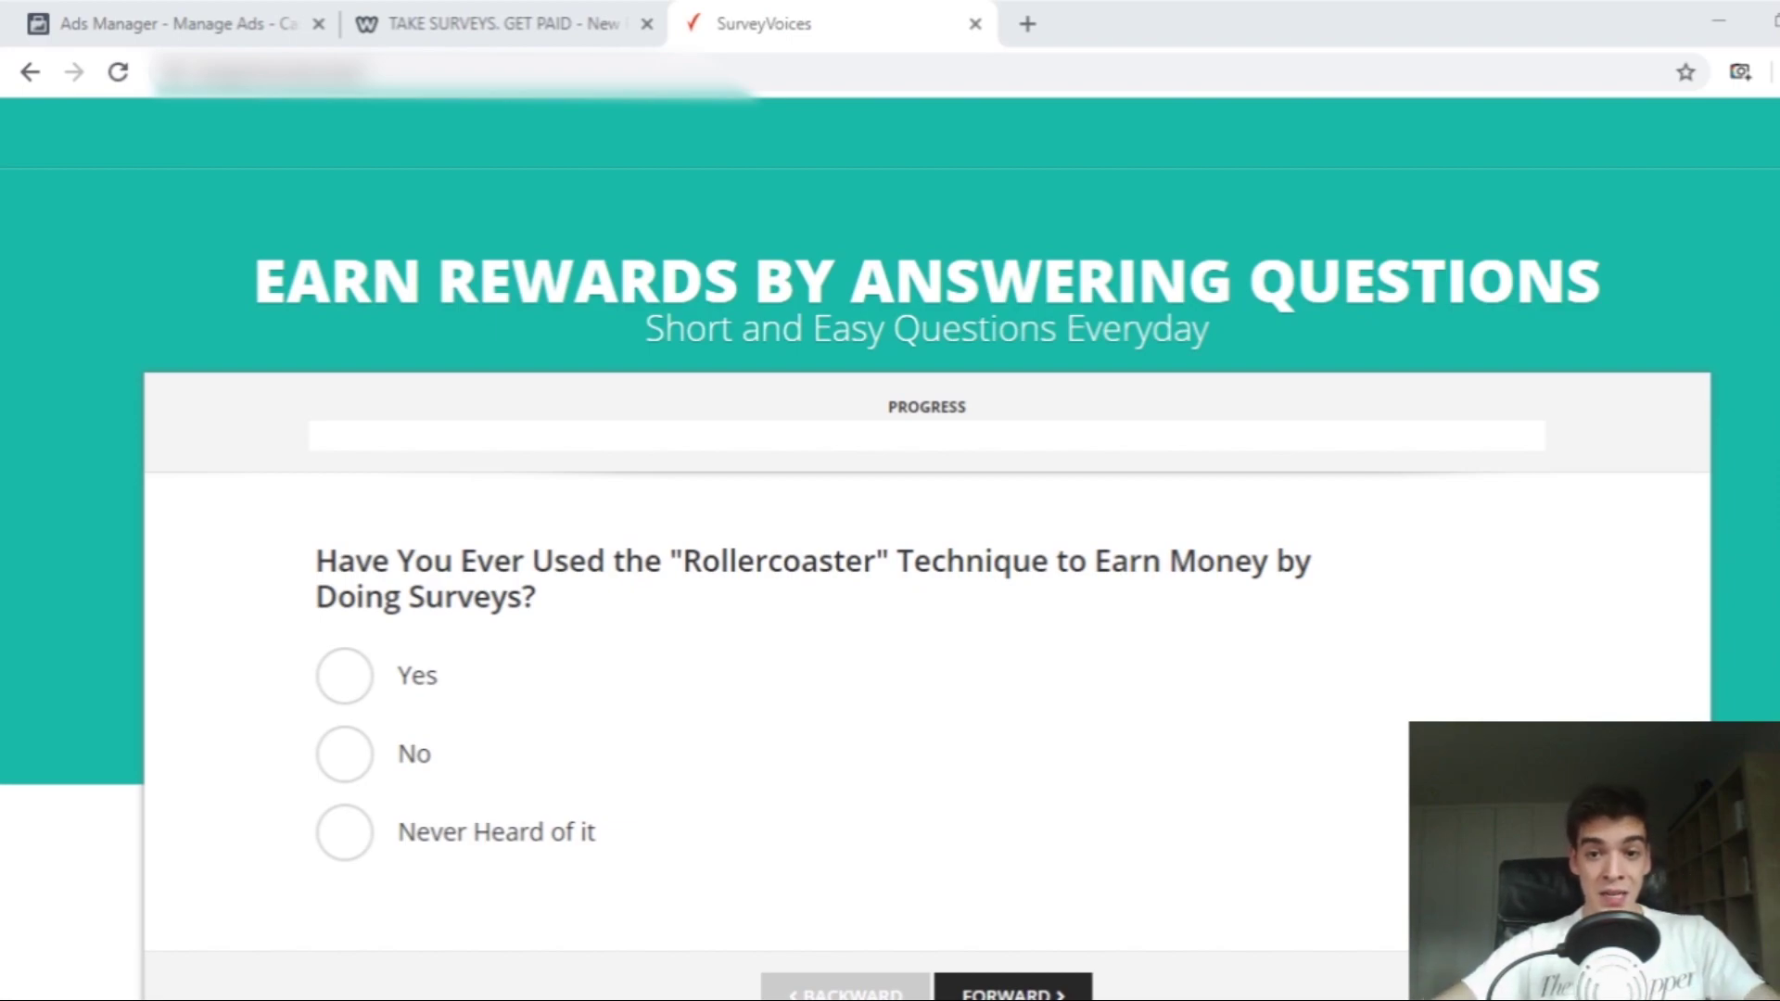
Step: Answer the three SurveyVoices questions with No, Yes and I Understand
{"action": "scroll", "coordinate": [315, 772], "scroll_direction": "down", "scroll_amount": 1}
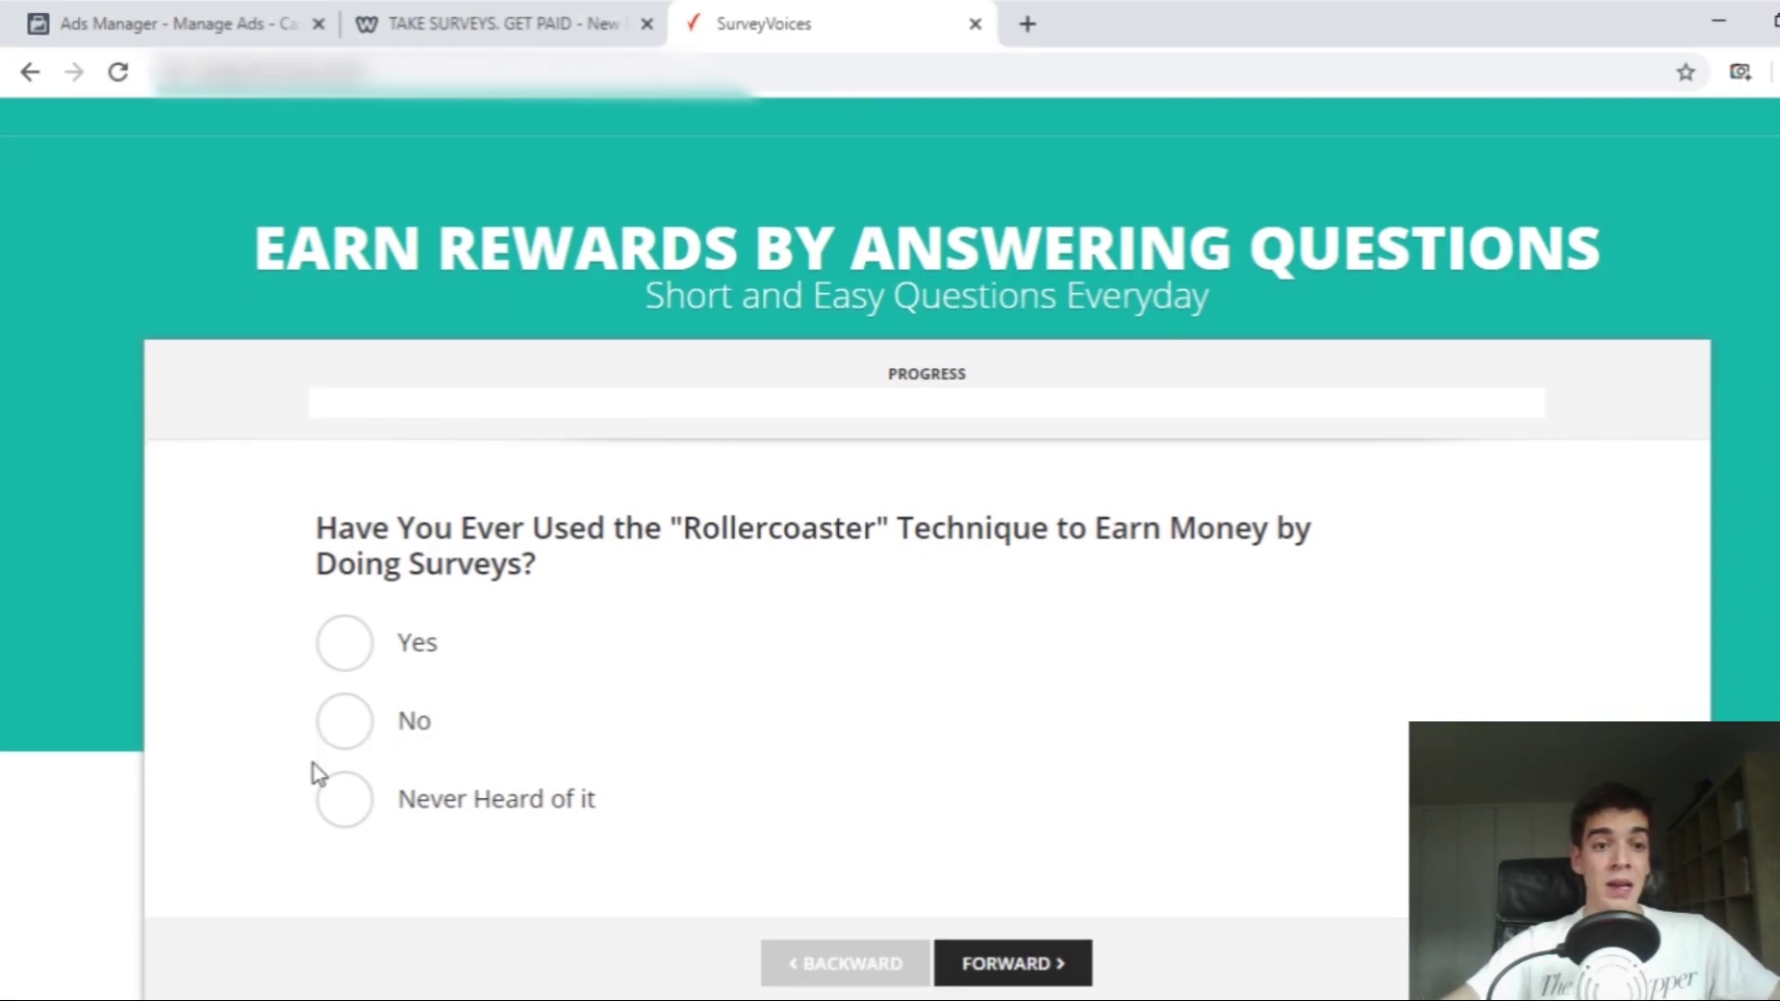
{"action": "scroll", "coordinate": [316, 773], "scroll_direction": "down", "scroll_amount": 3}
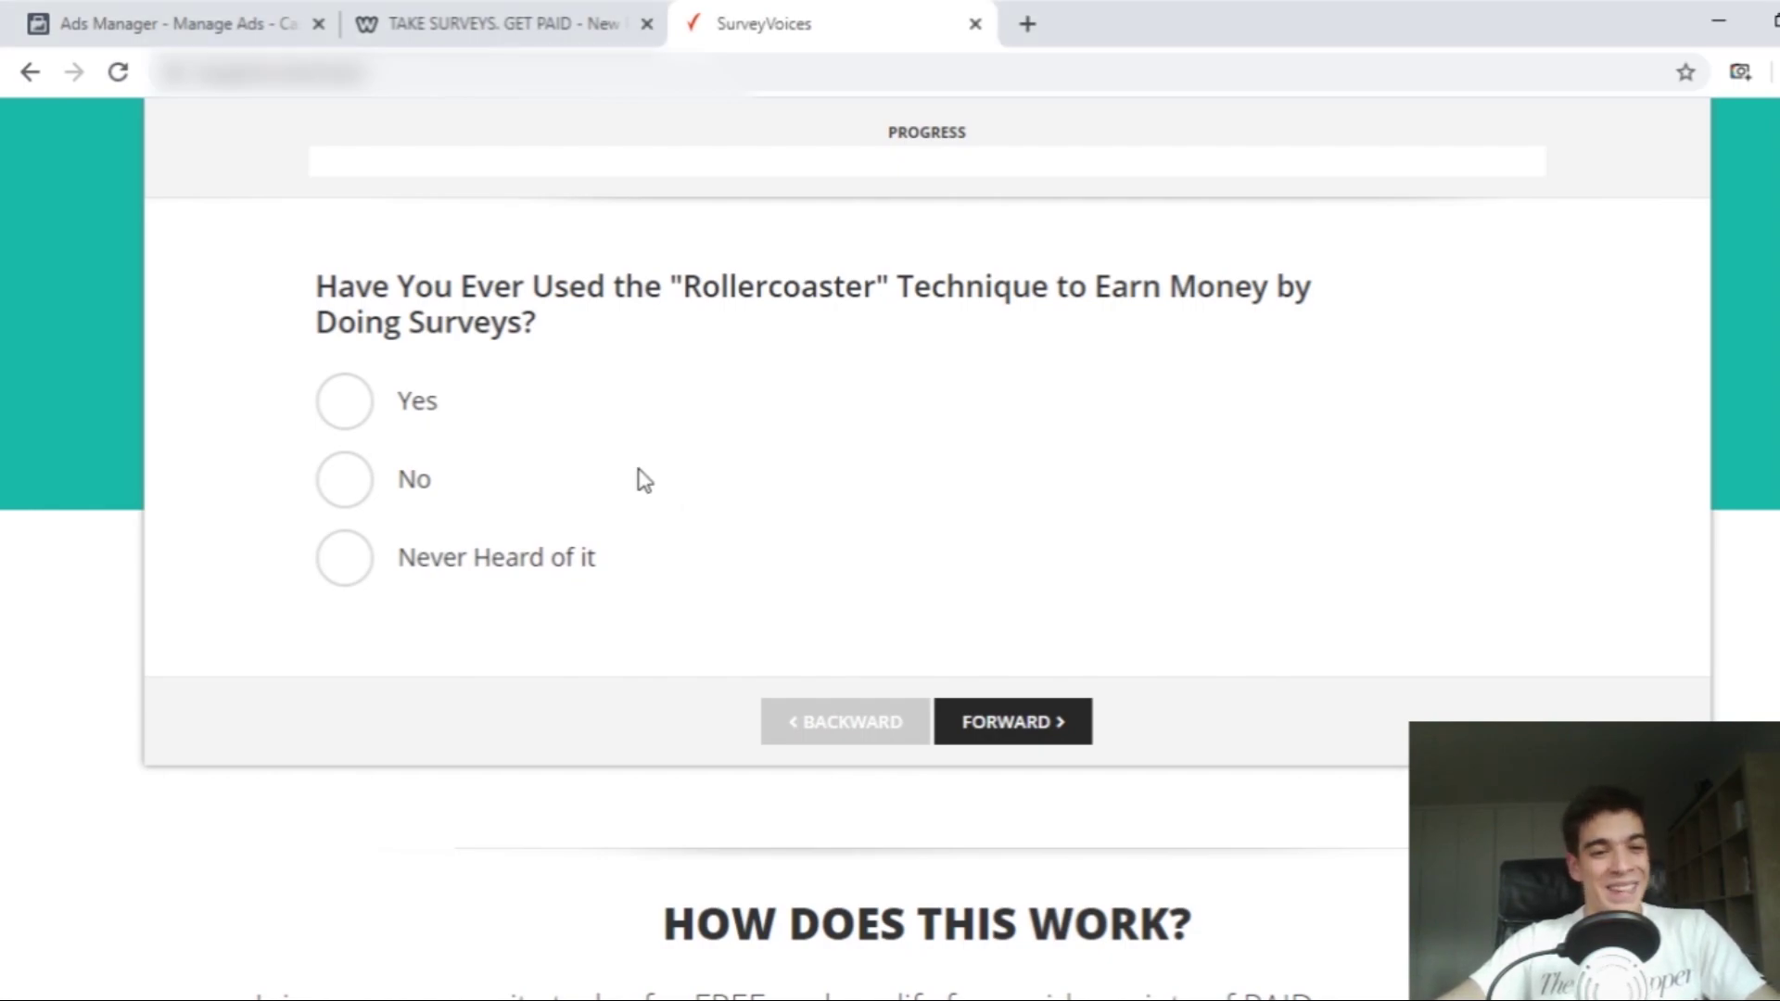
{"action": "left_click", "coordinate": [345, 479]}
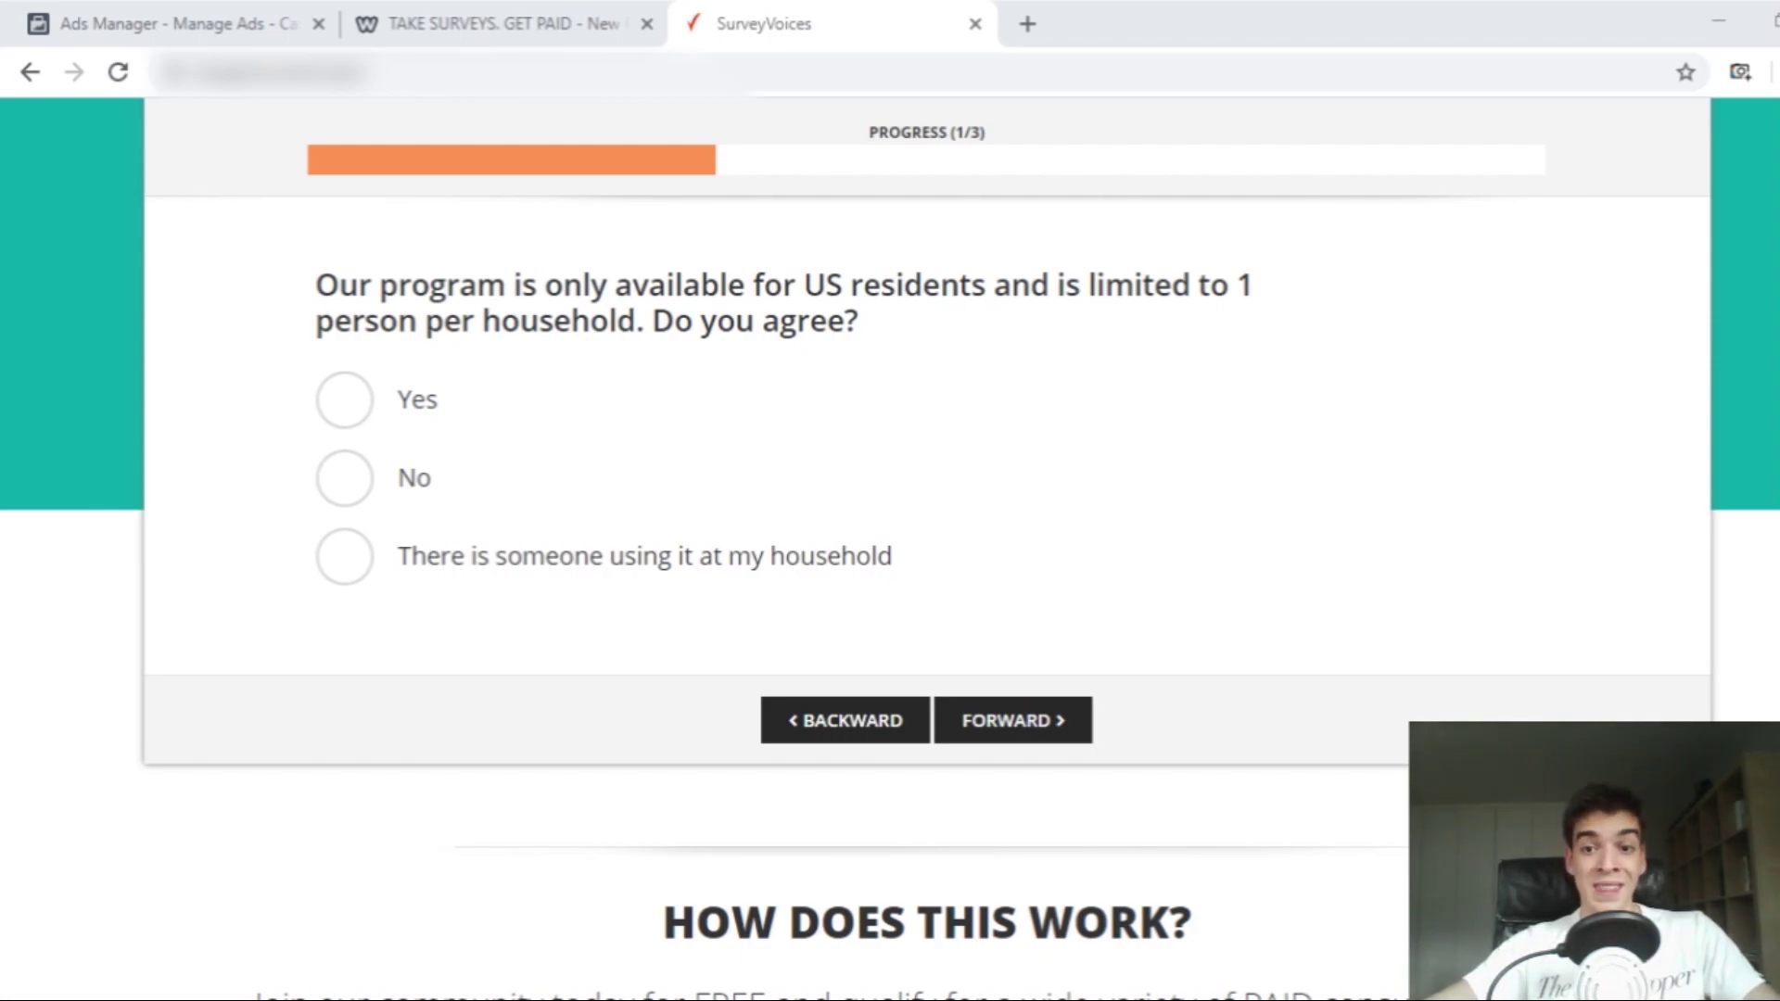
{"action": "left_click", "coordinate": [344, 402]}
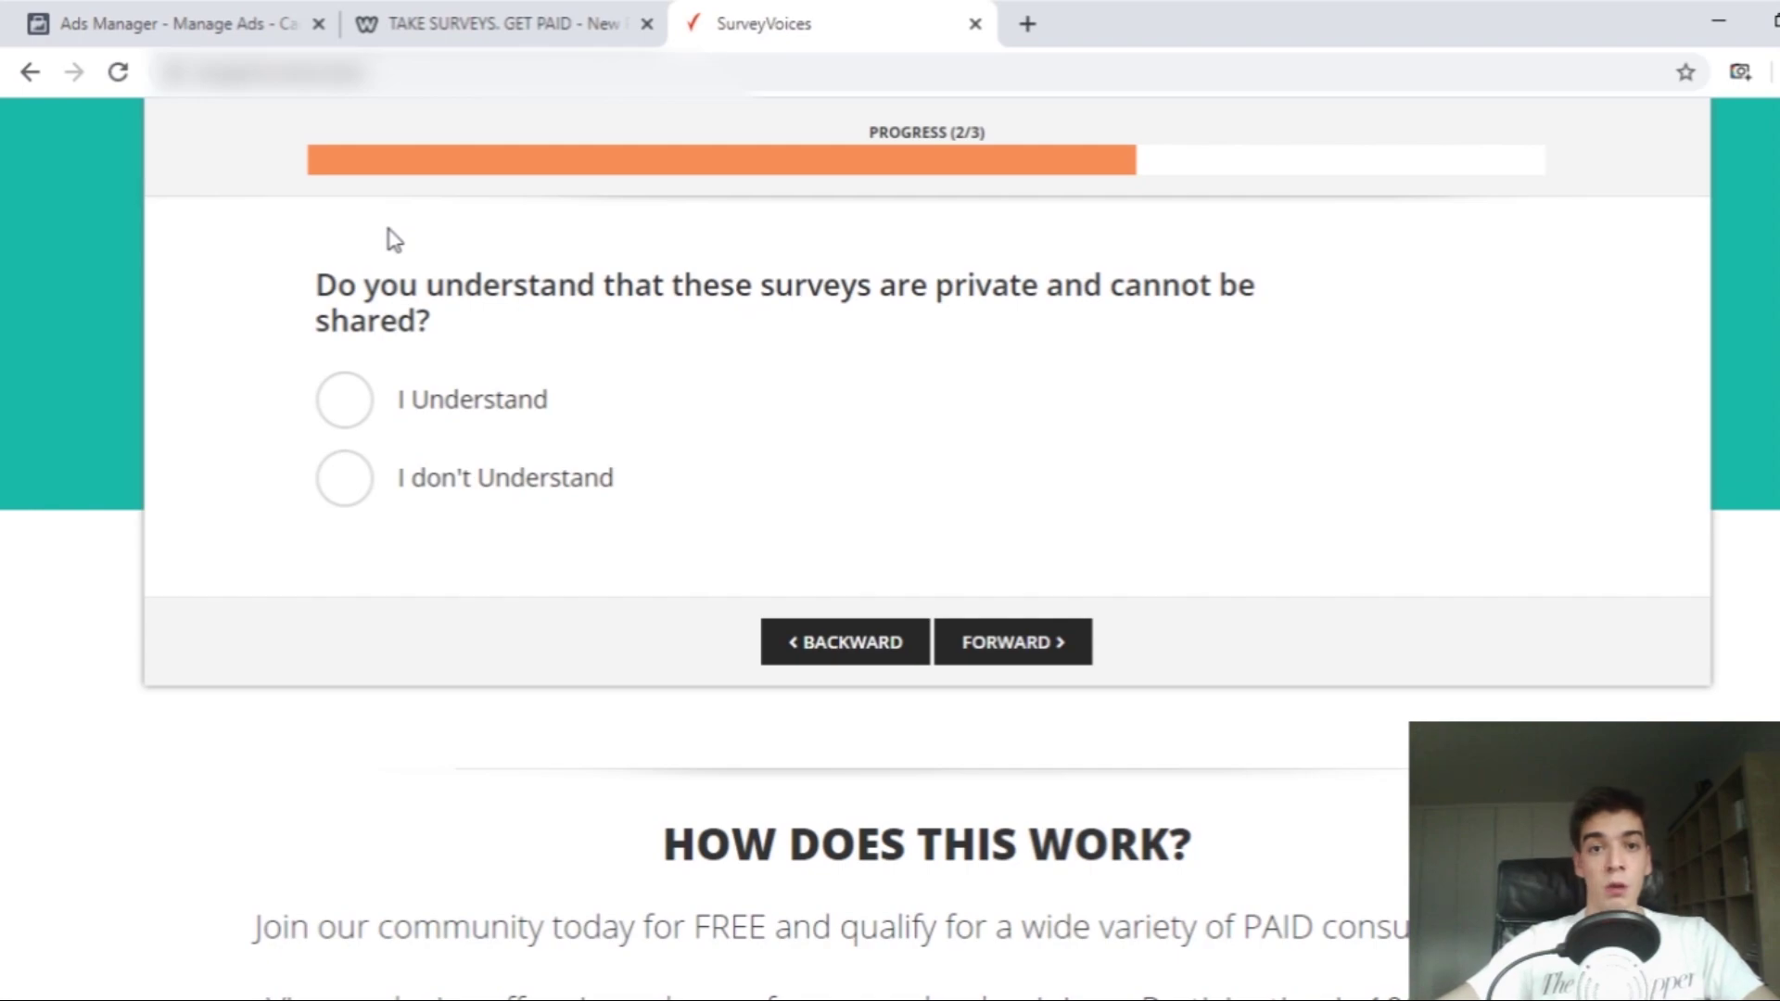
{"action": "left_click", "coordinate": [343, 408]}
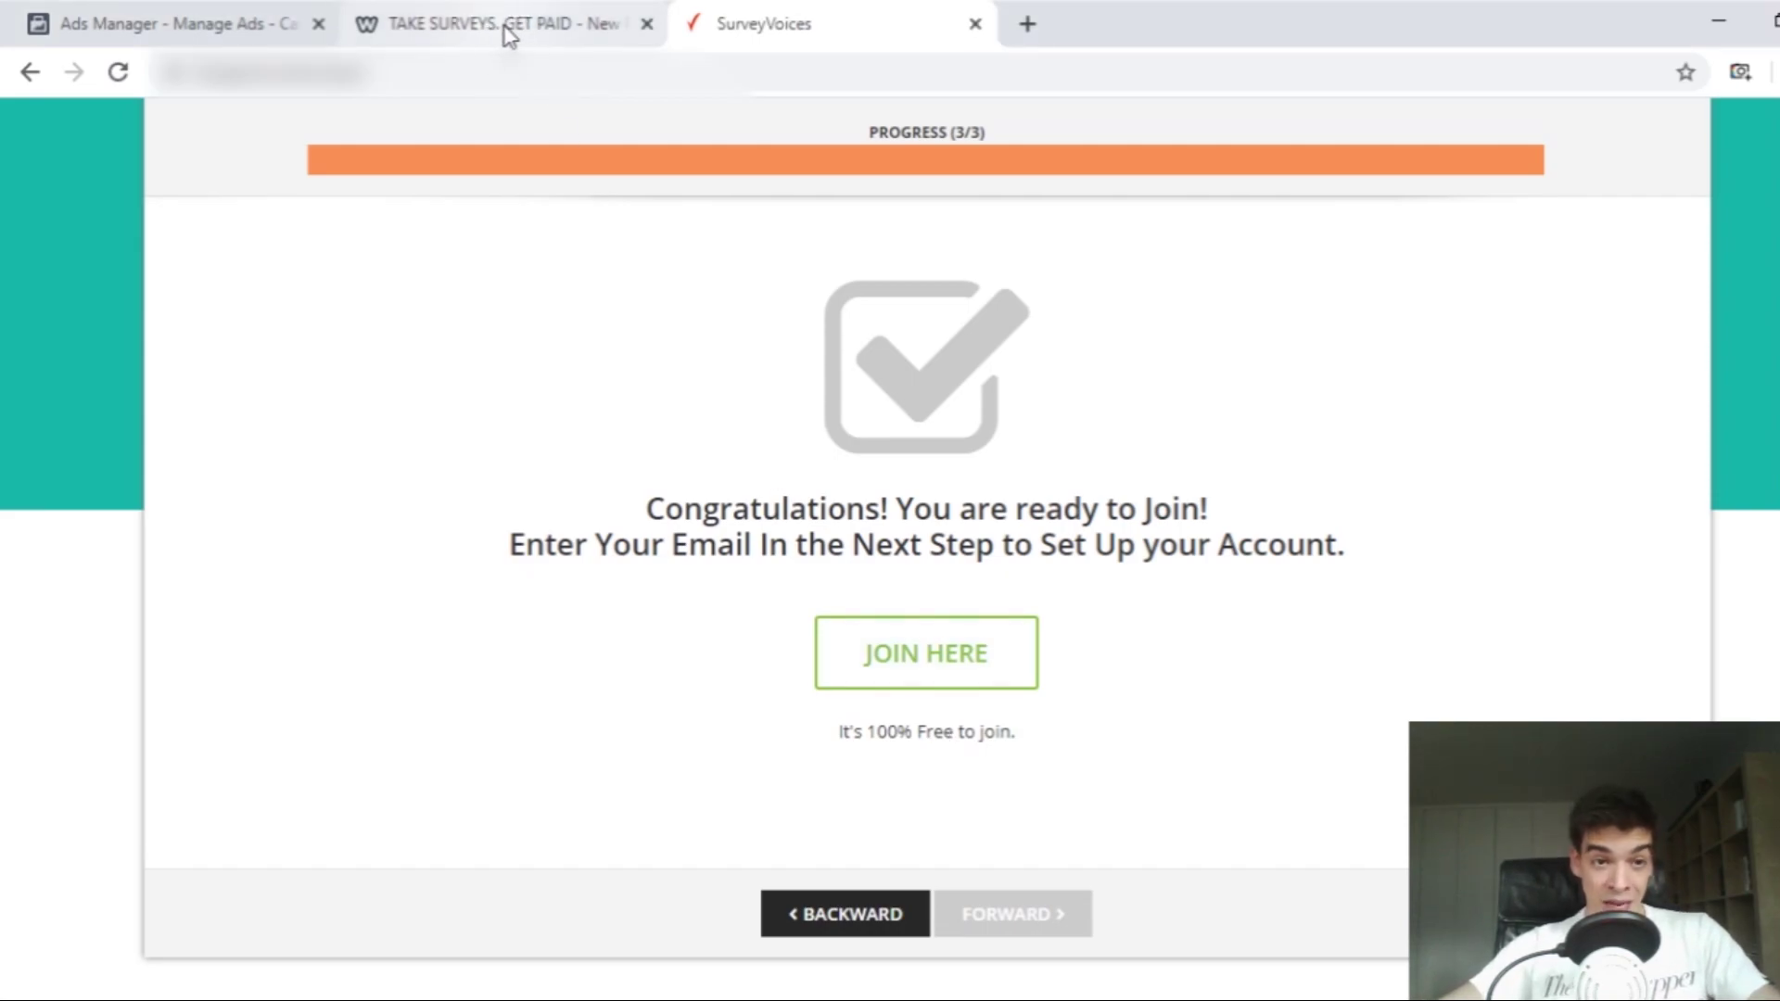
Step: Return to Ads Manager, open the Surveys campaign for editing and examine the audience of the "US - 18+ - Copy" ad set
{"action": "left_click", "coordinate": [127, 19]}
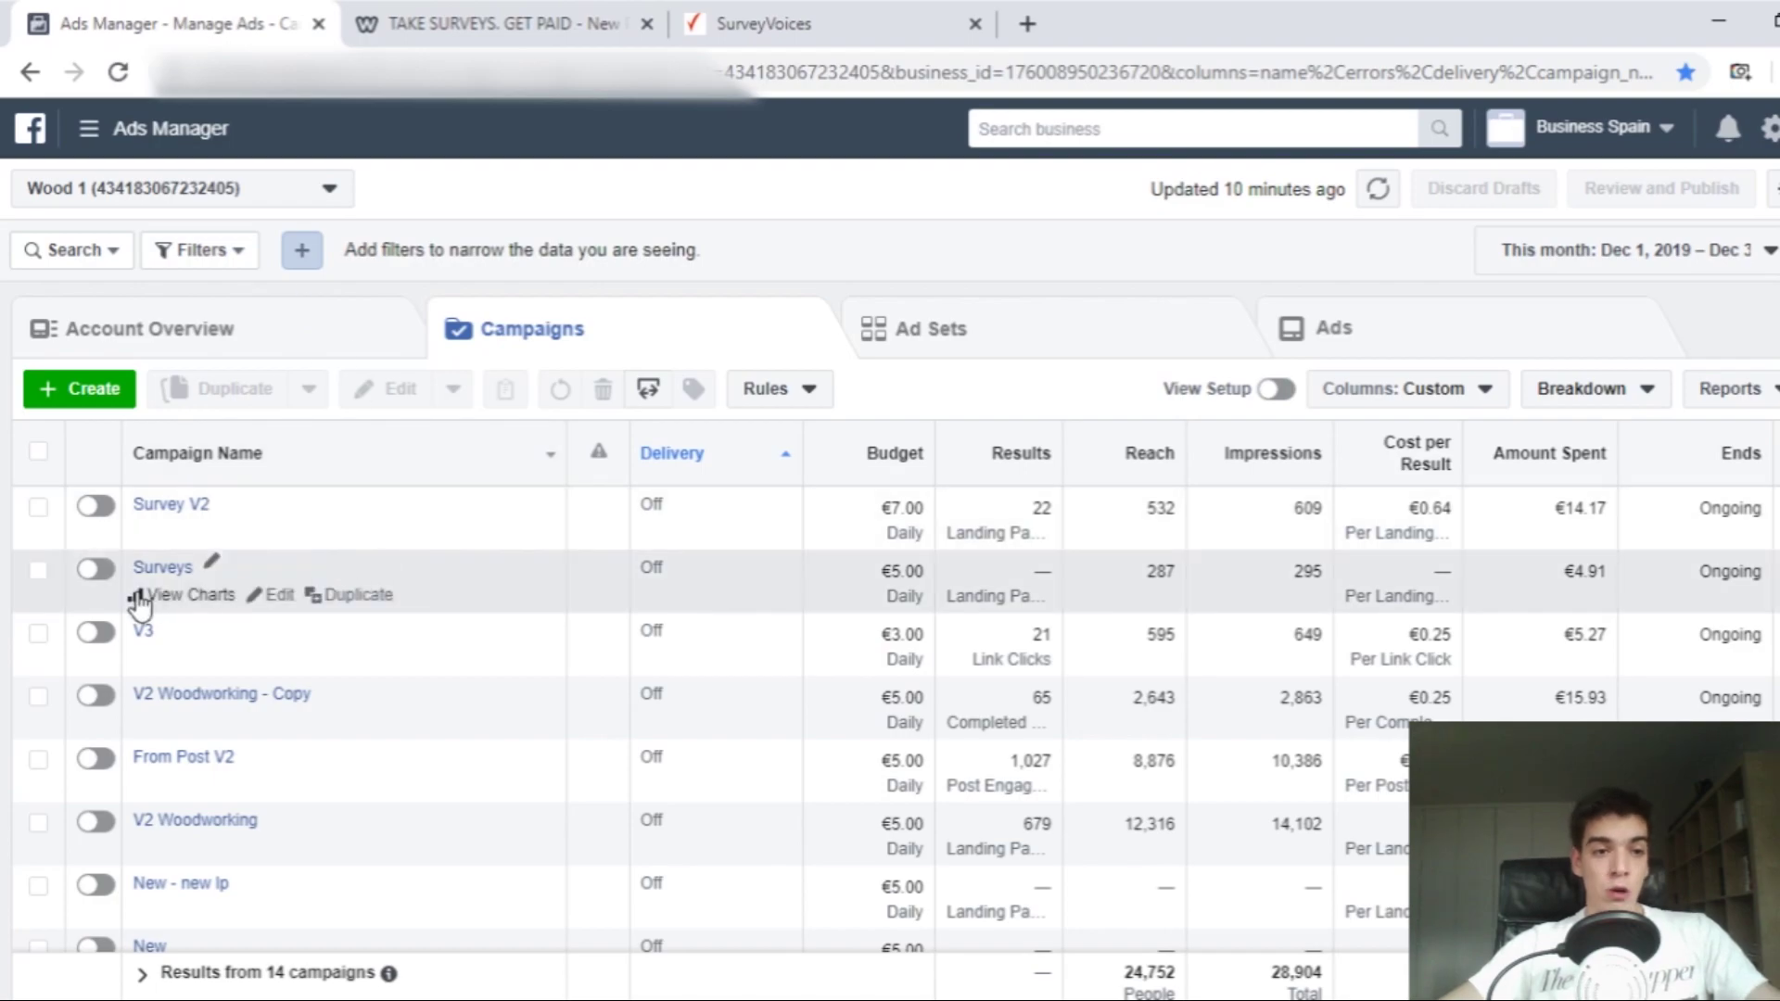
{"action": "left_click", "coordinate": [275, 595]}
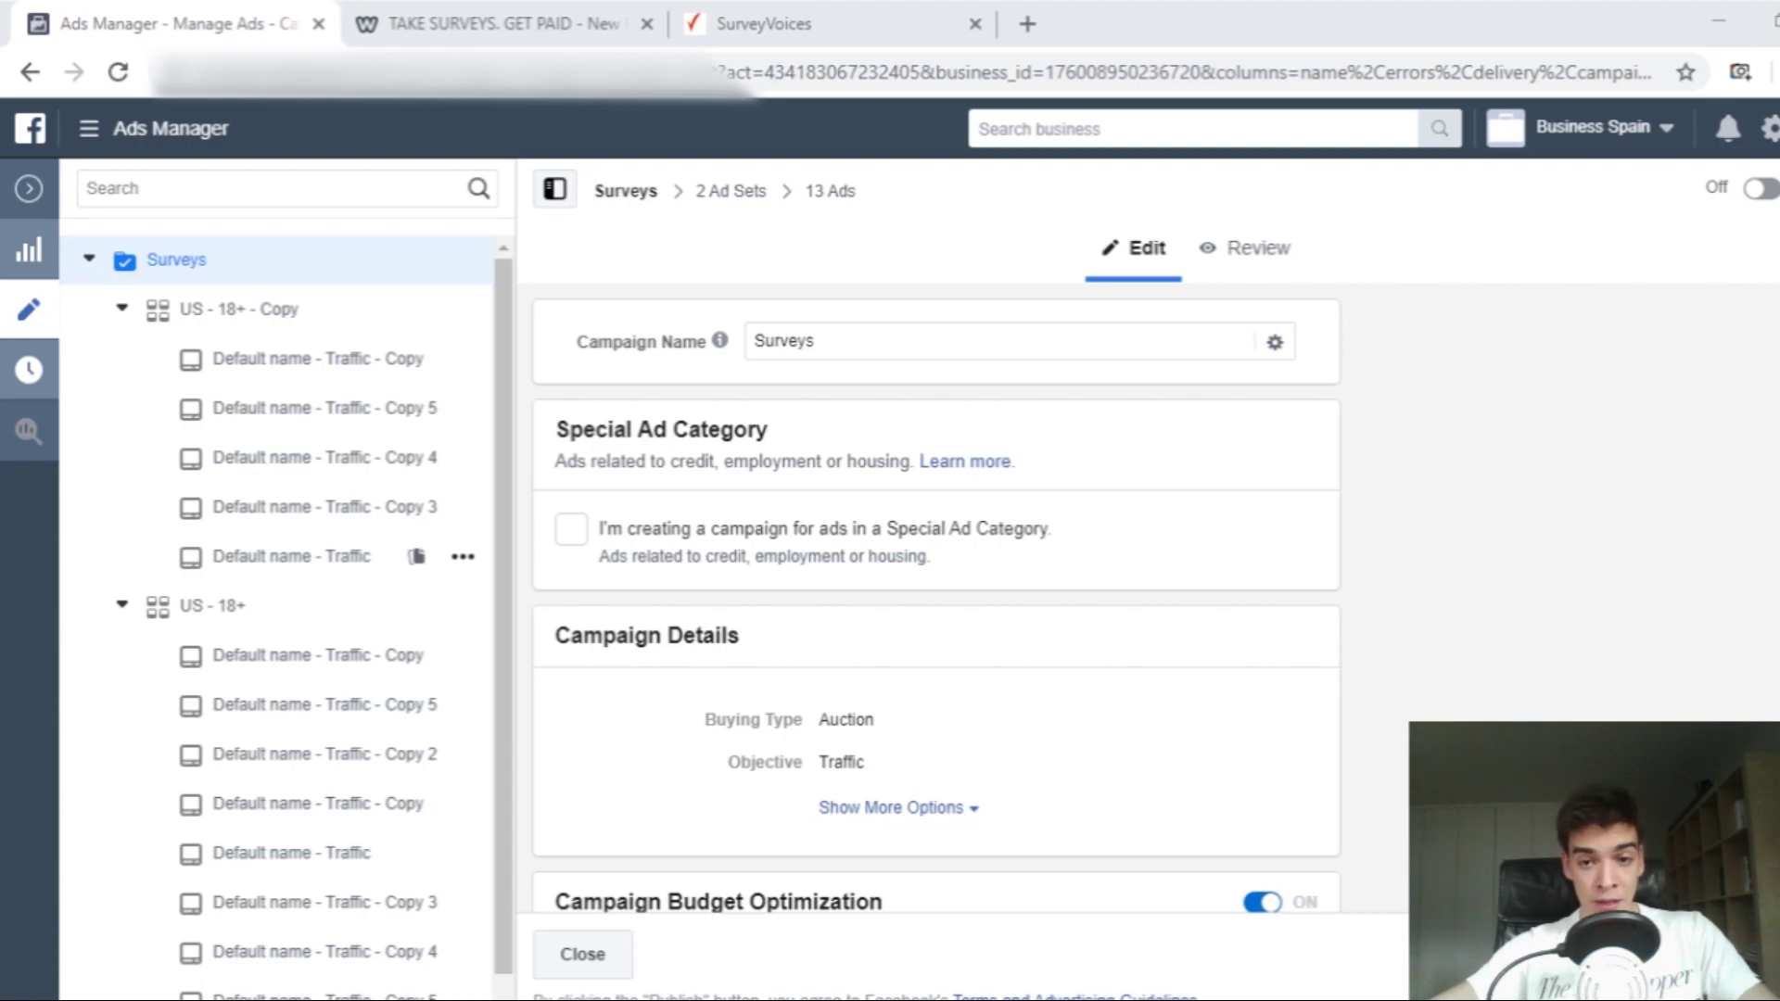
{"action": "left_click", "coordinate": [243, 315]}
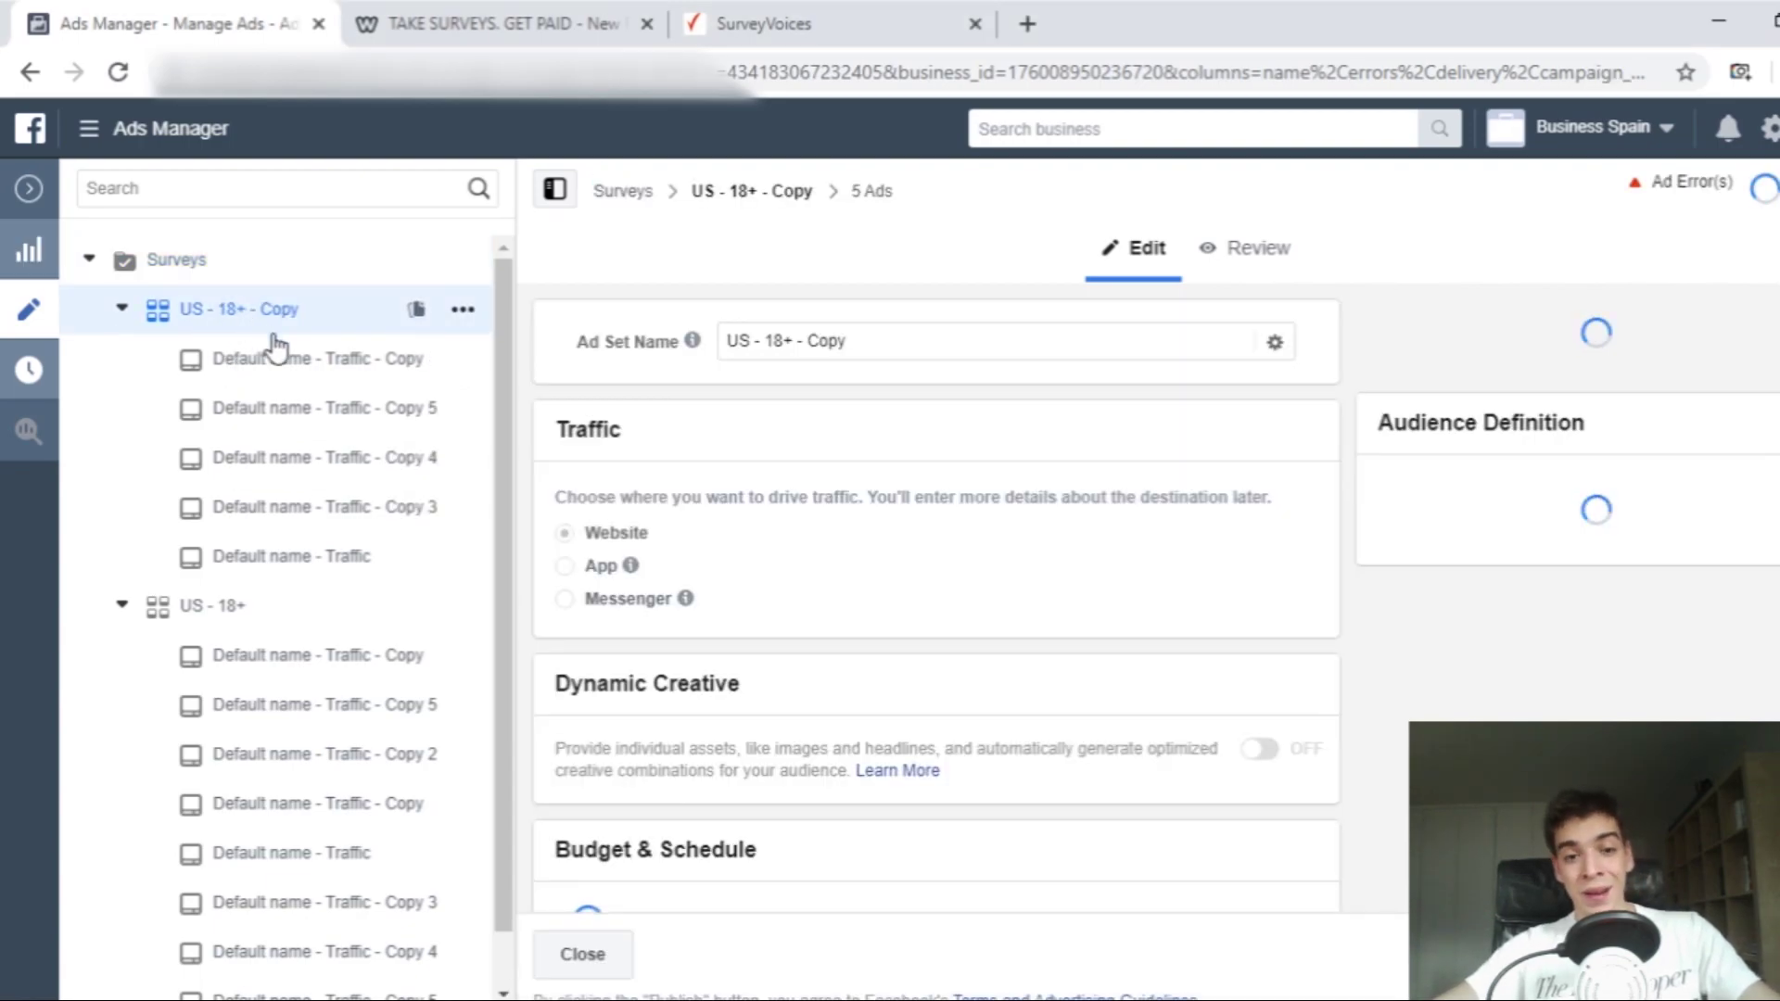
{"action": "scroll", "coordinate": [969, 622], "scroll_direction": "down", "scroll_amount": 1}
{"action": "scroll", "coordinate": [969, 616], "scroll_direction": "down", "scroll_amount": 5}
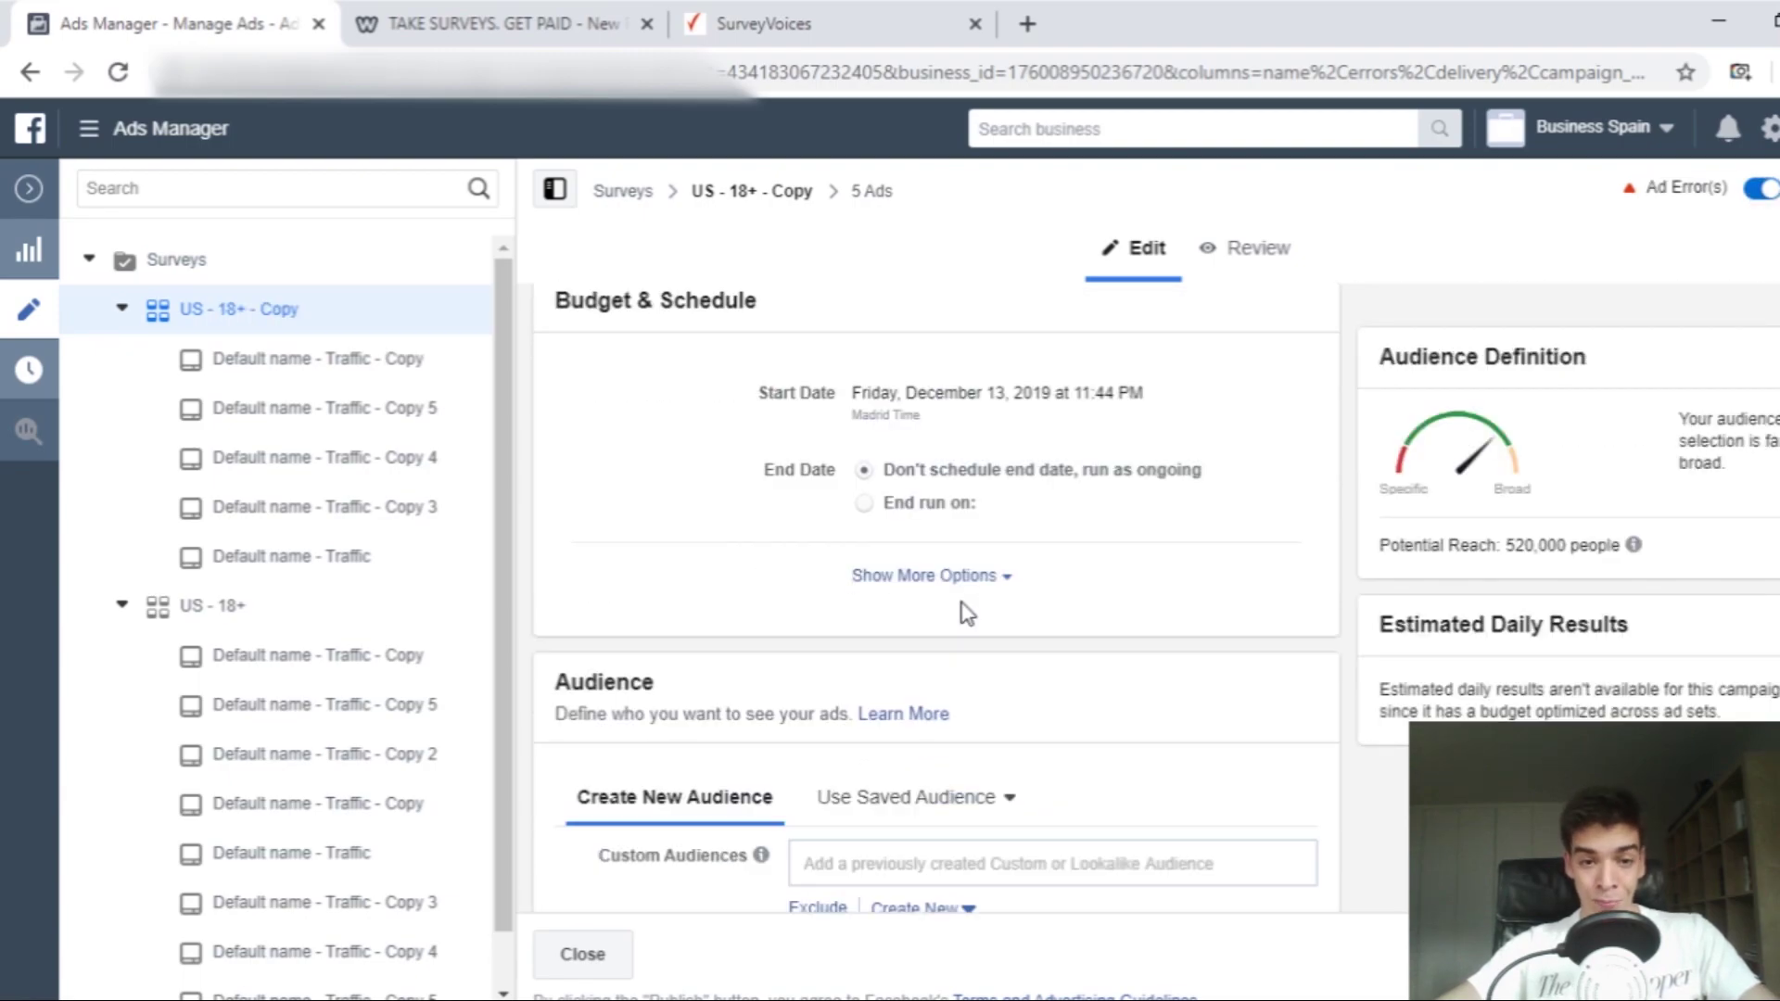
{"action": "scroll", "coordinate": [987, 612], "scroll_direction": "down", "scroll_amount": 5}
{"action": "scroll", "coordinate": [1020, 621], "scroll_direction": "down", "scroll_amount": 3}
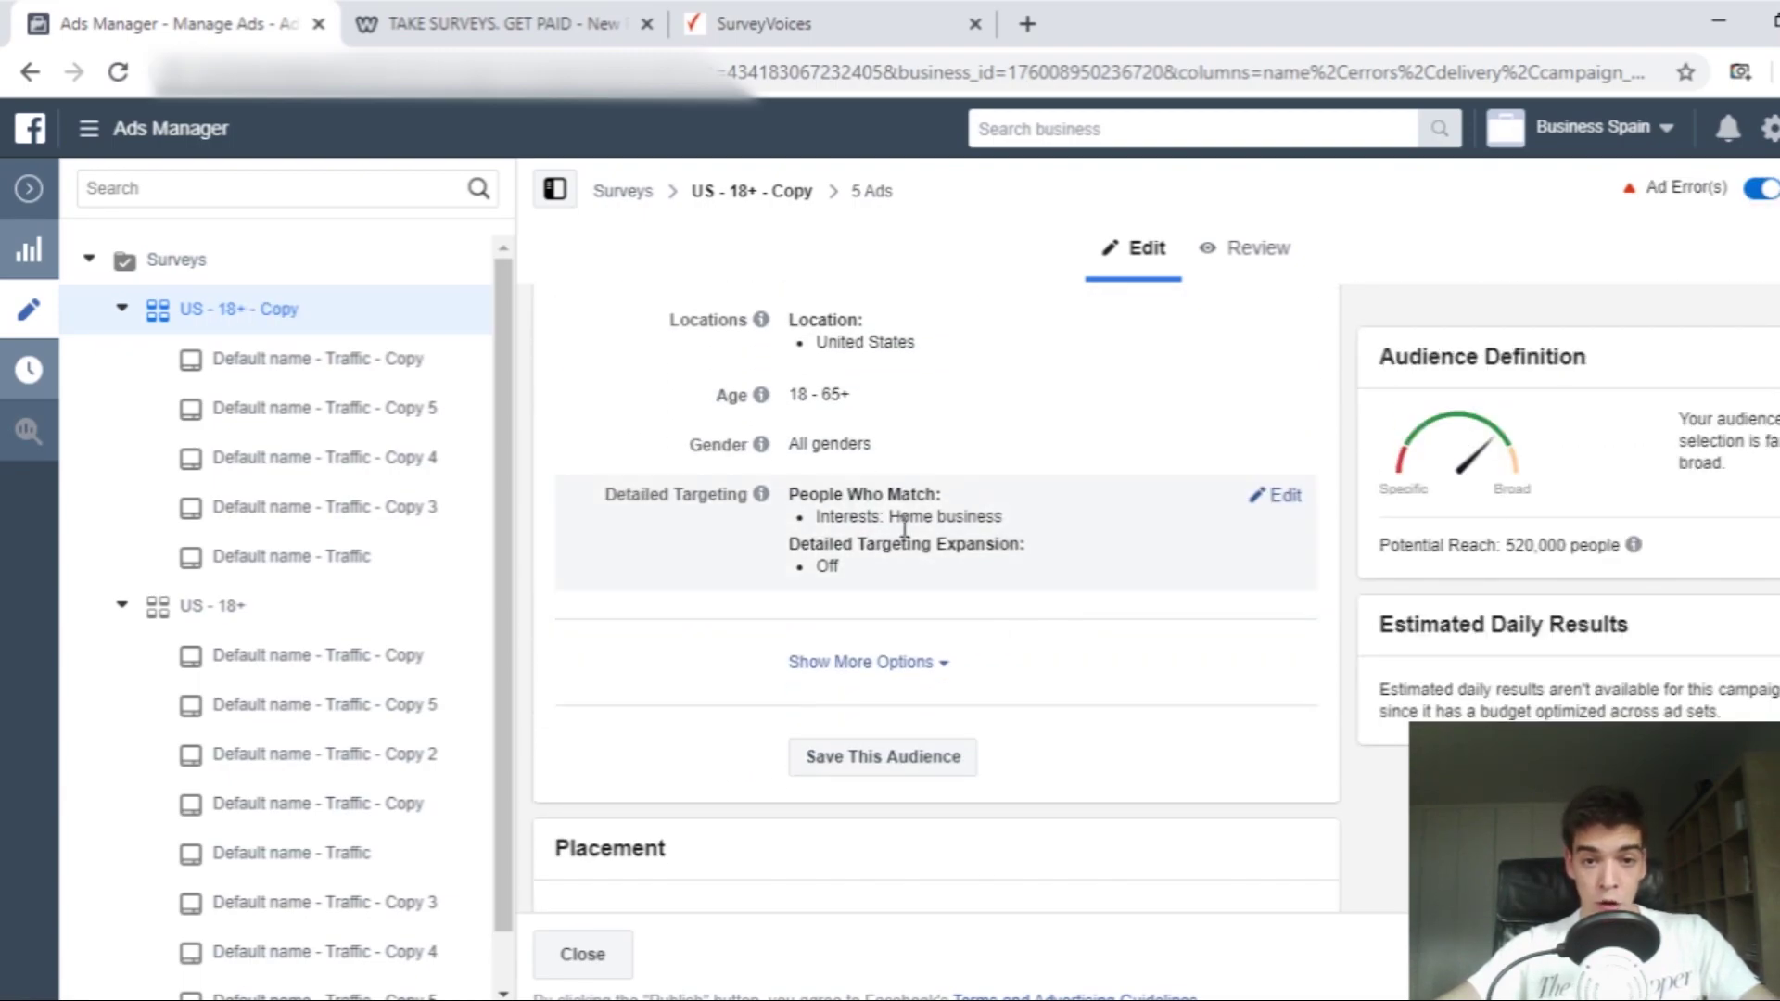
Step: Check the audience targeting of the "US - 18+" ad set and look over the ads it contains
{"action": "left_click", "coordinate": [237, 601]}
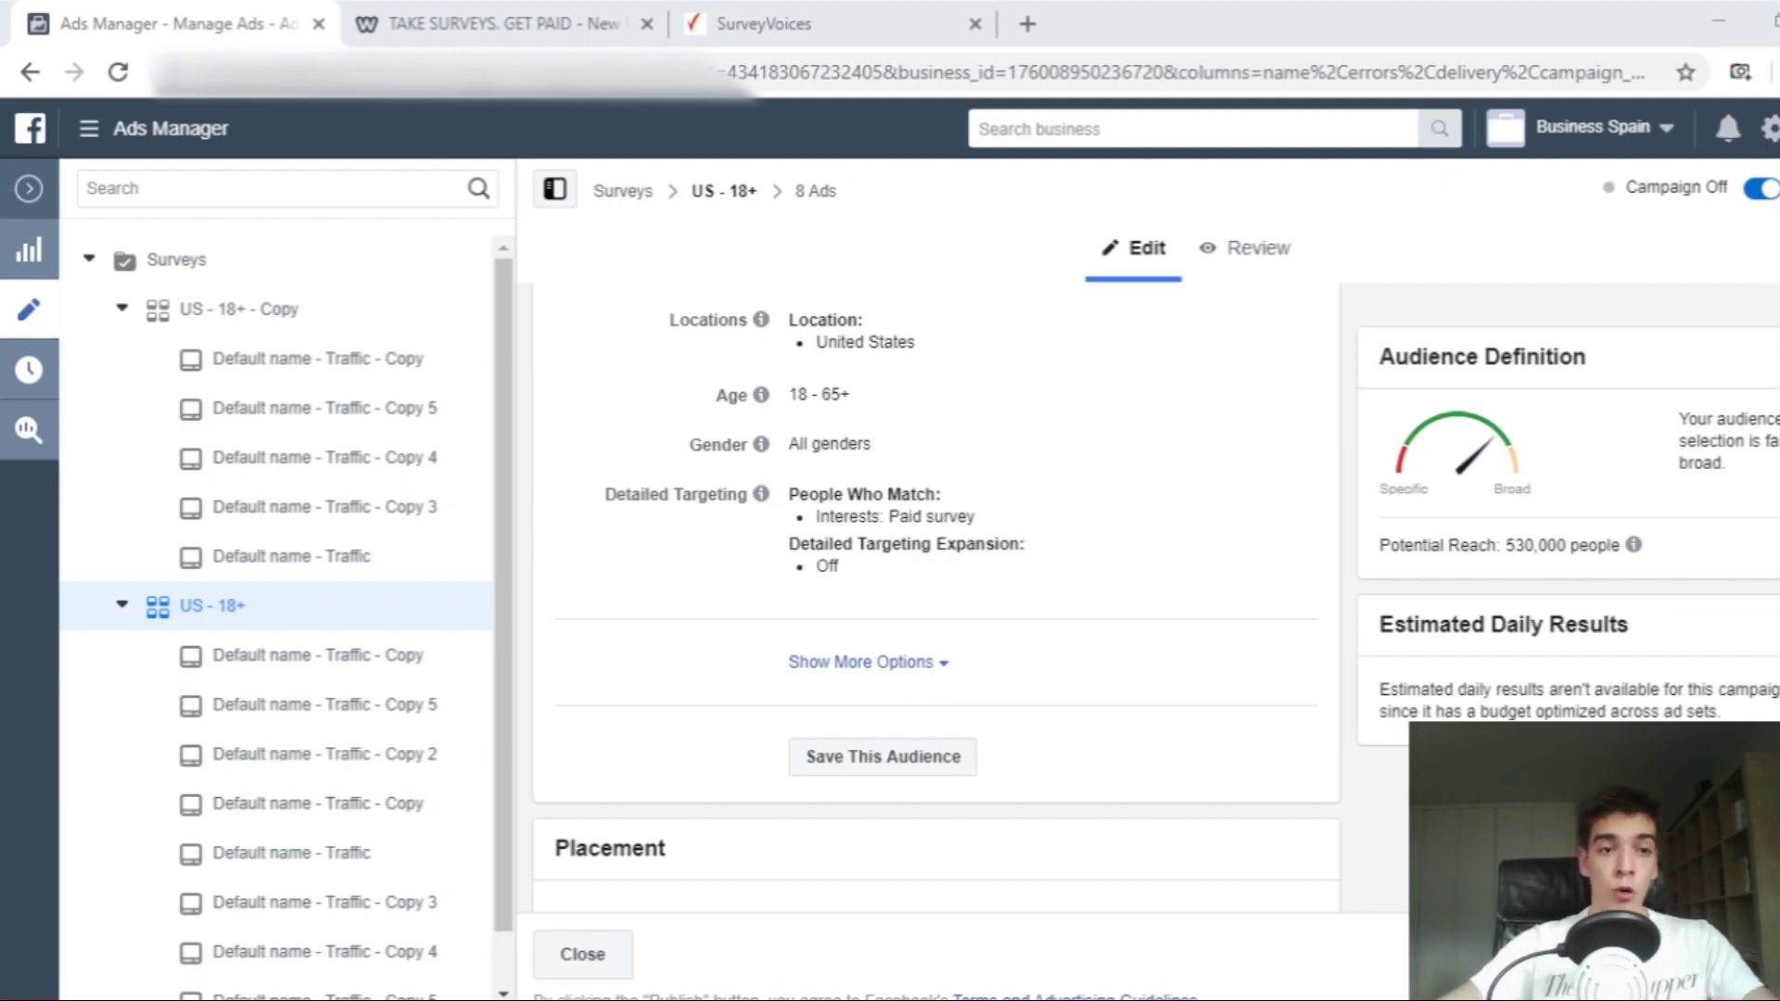
{"action": "scroll", "coordinate": [419, 663], "scroll_direction": "down", "scroll_amount": 1}
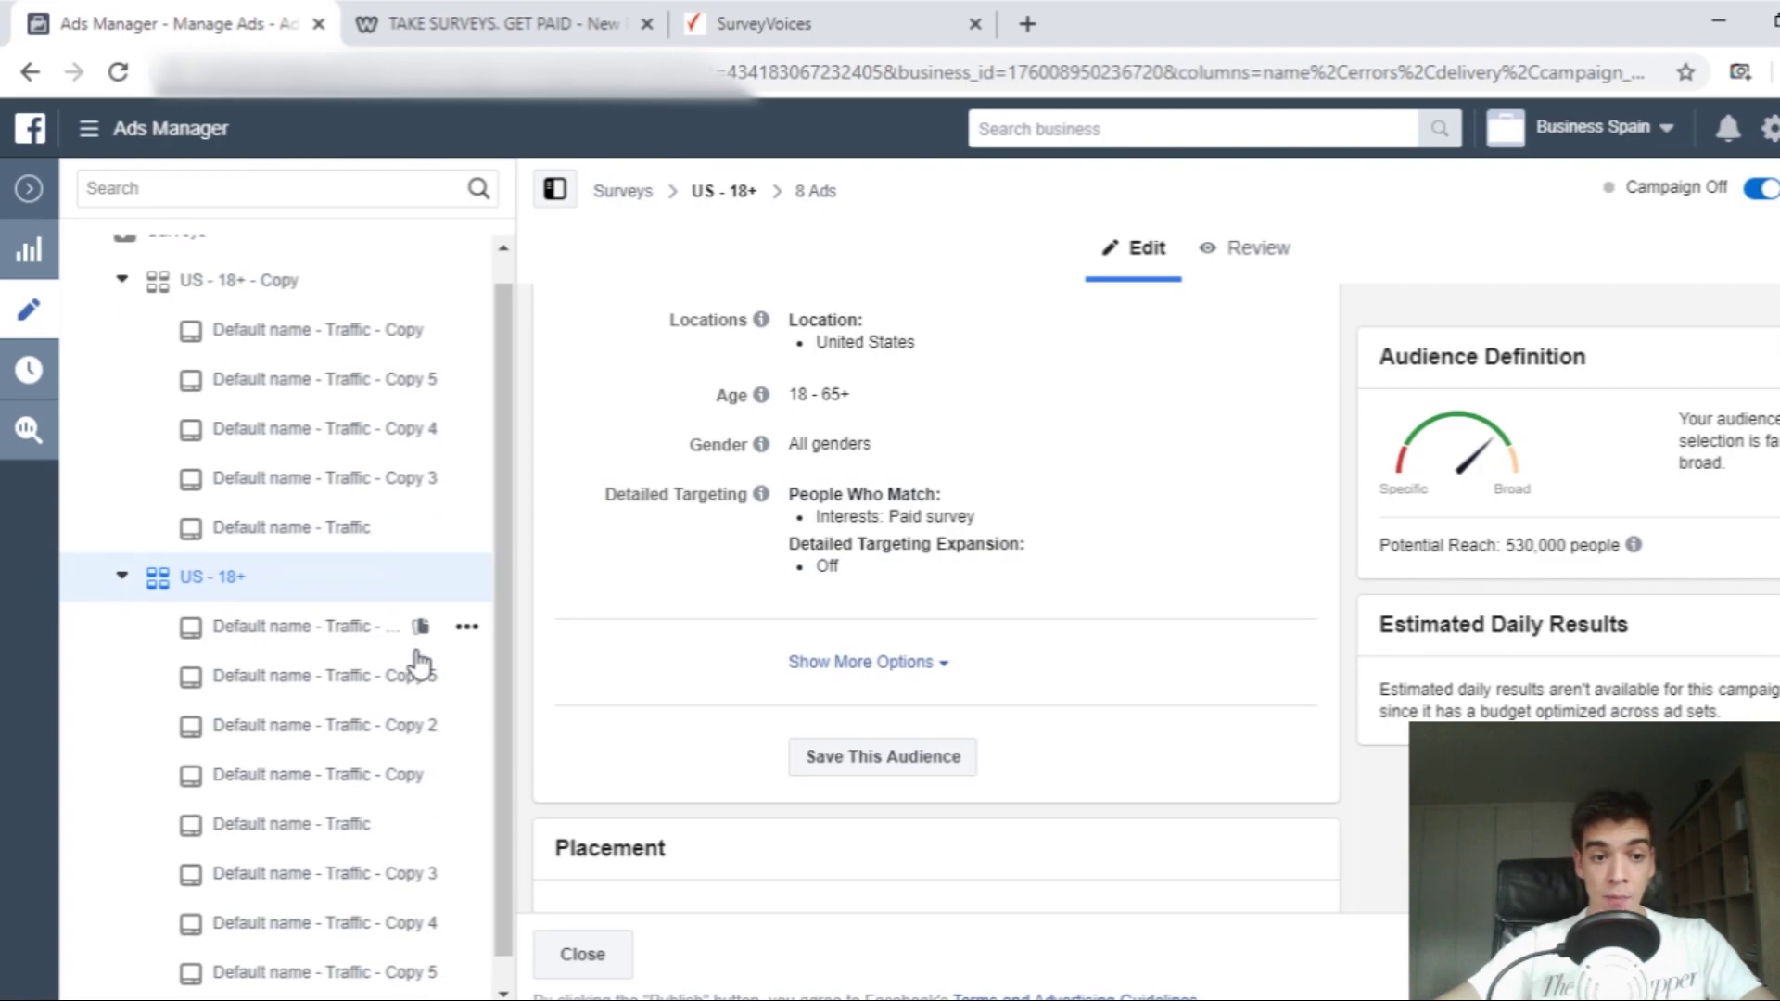
{"action": "scroll", "coordinate": [259, 568], "scroll_direction": "up", "scroll_amount": 1}
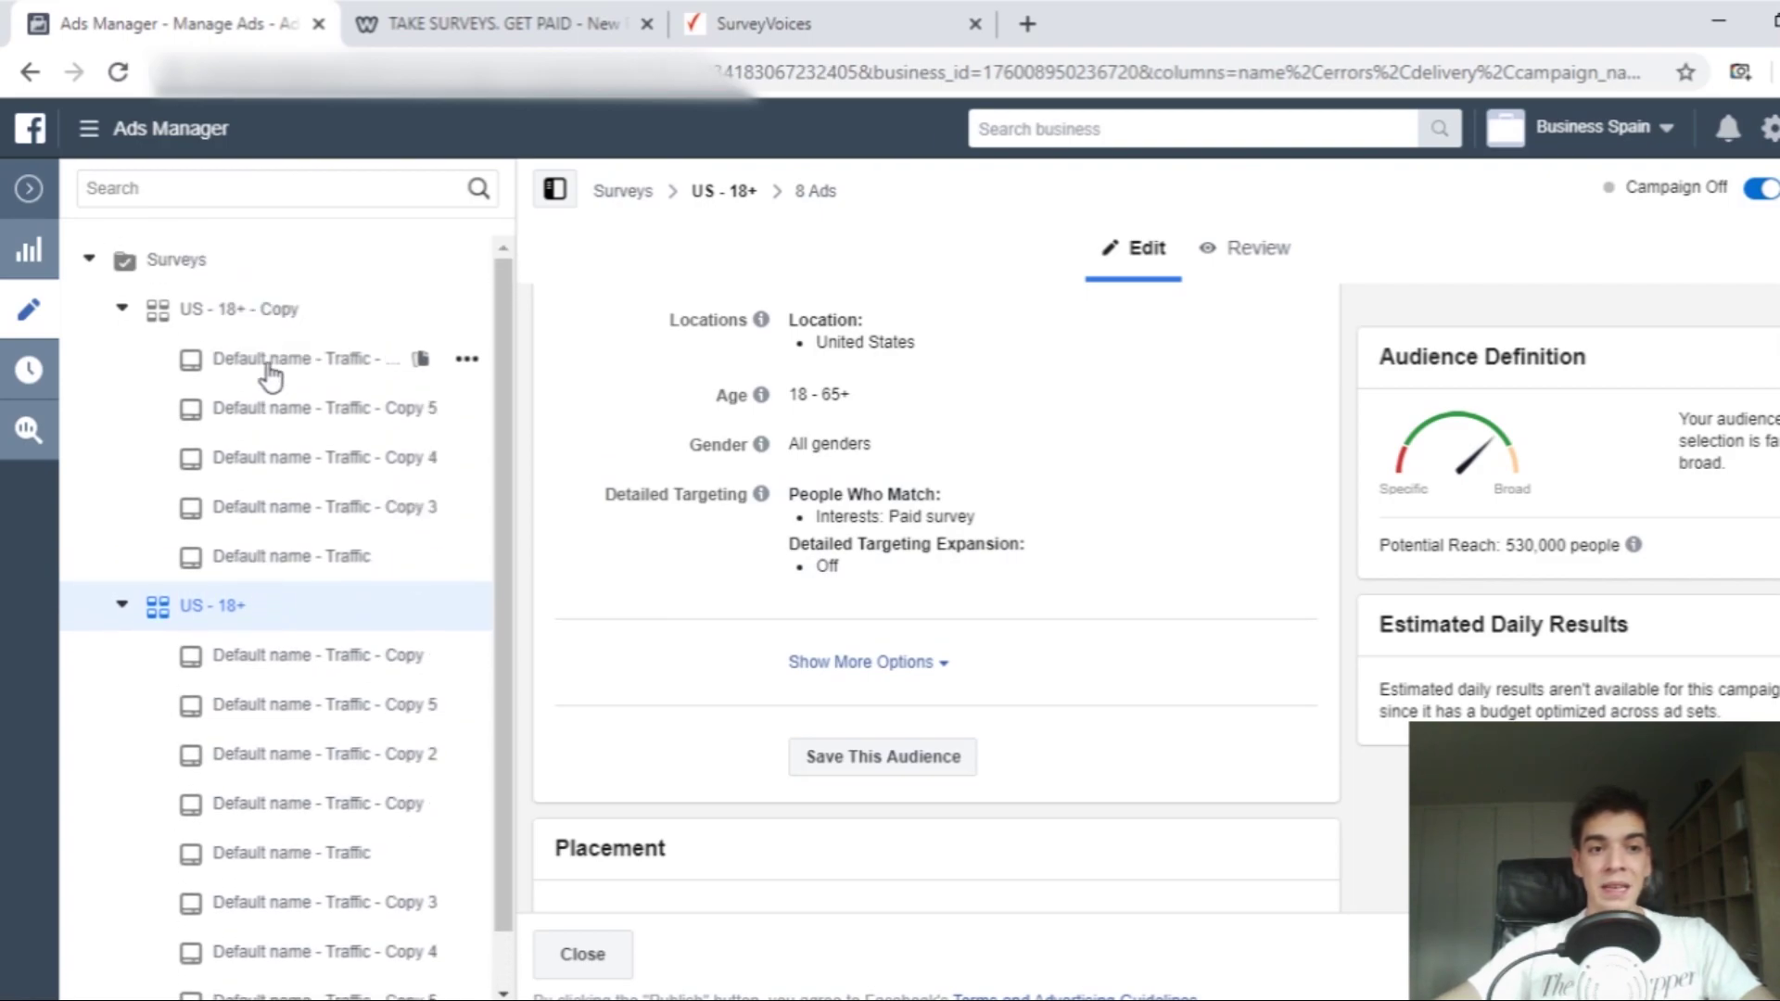
Step: Open the "Default name - Traffic - Copy" ad in the "US - 18+ - Copy" ad set and examine its mobile feed preview
{"action": "left_click", "coordinate": [270, 371]}
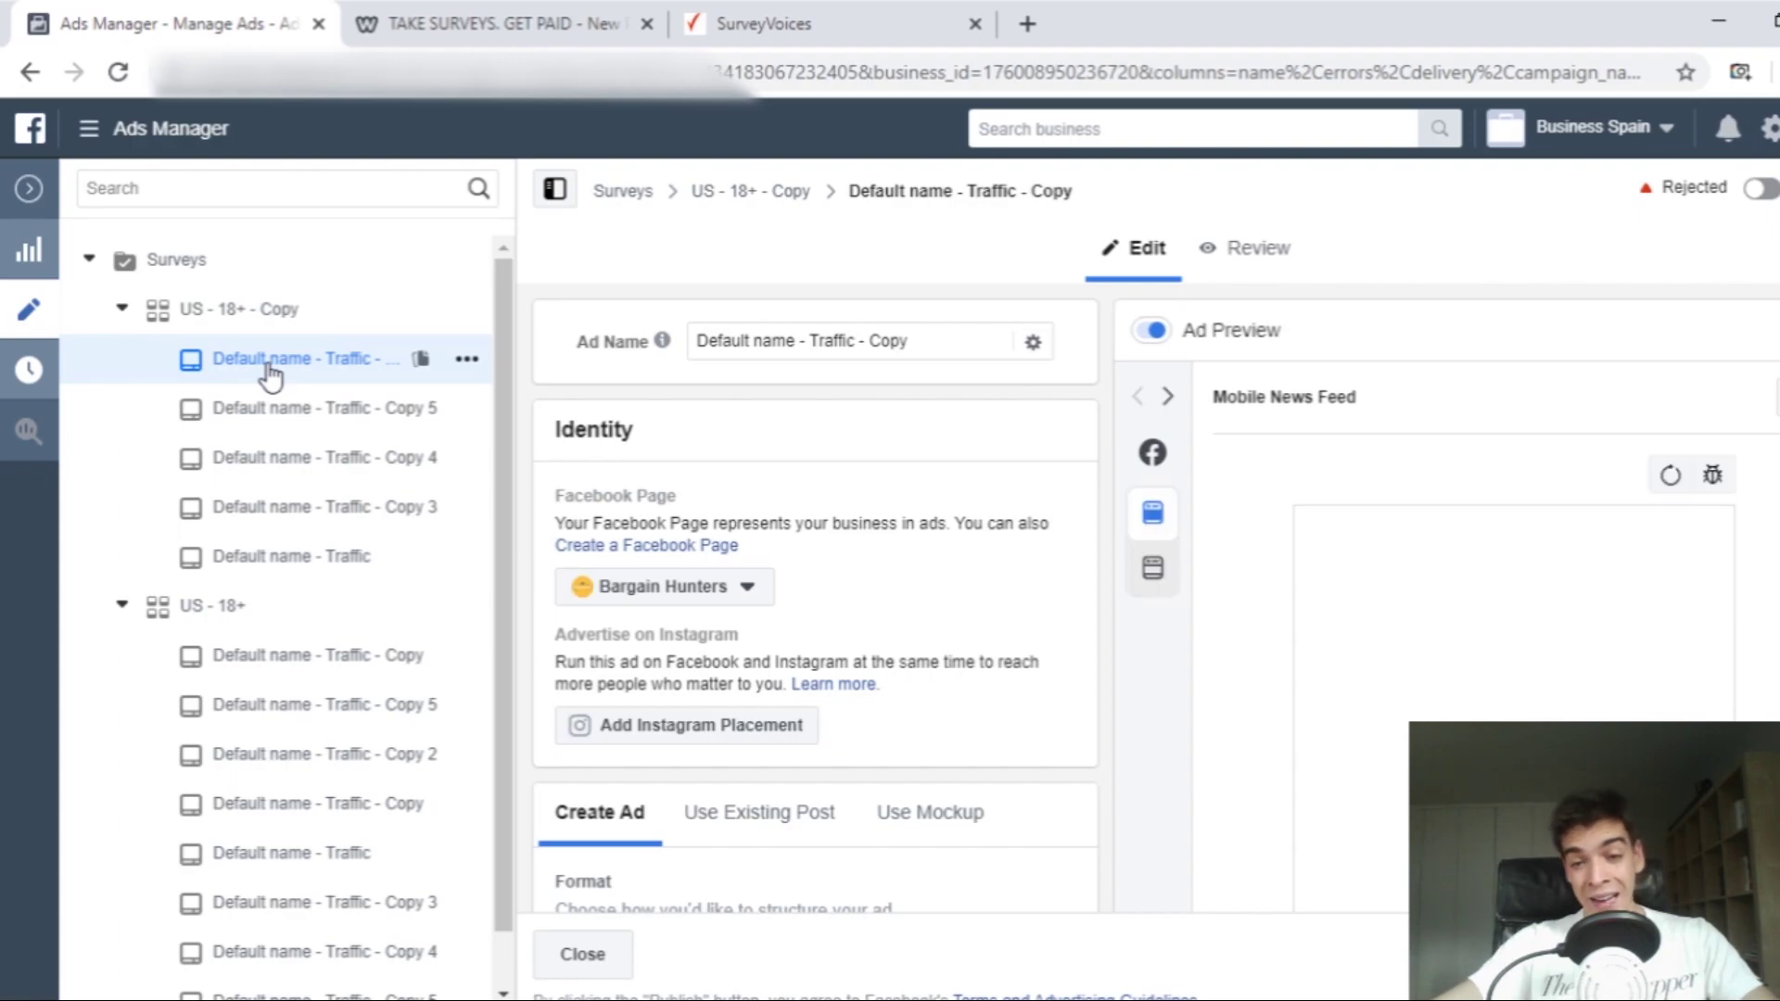
{"action": "scroll", "coordinate": [816, 602], "scroll_direction": "down", "scroll_amount": 3}
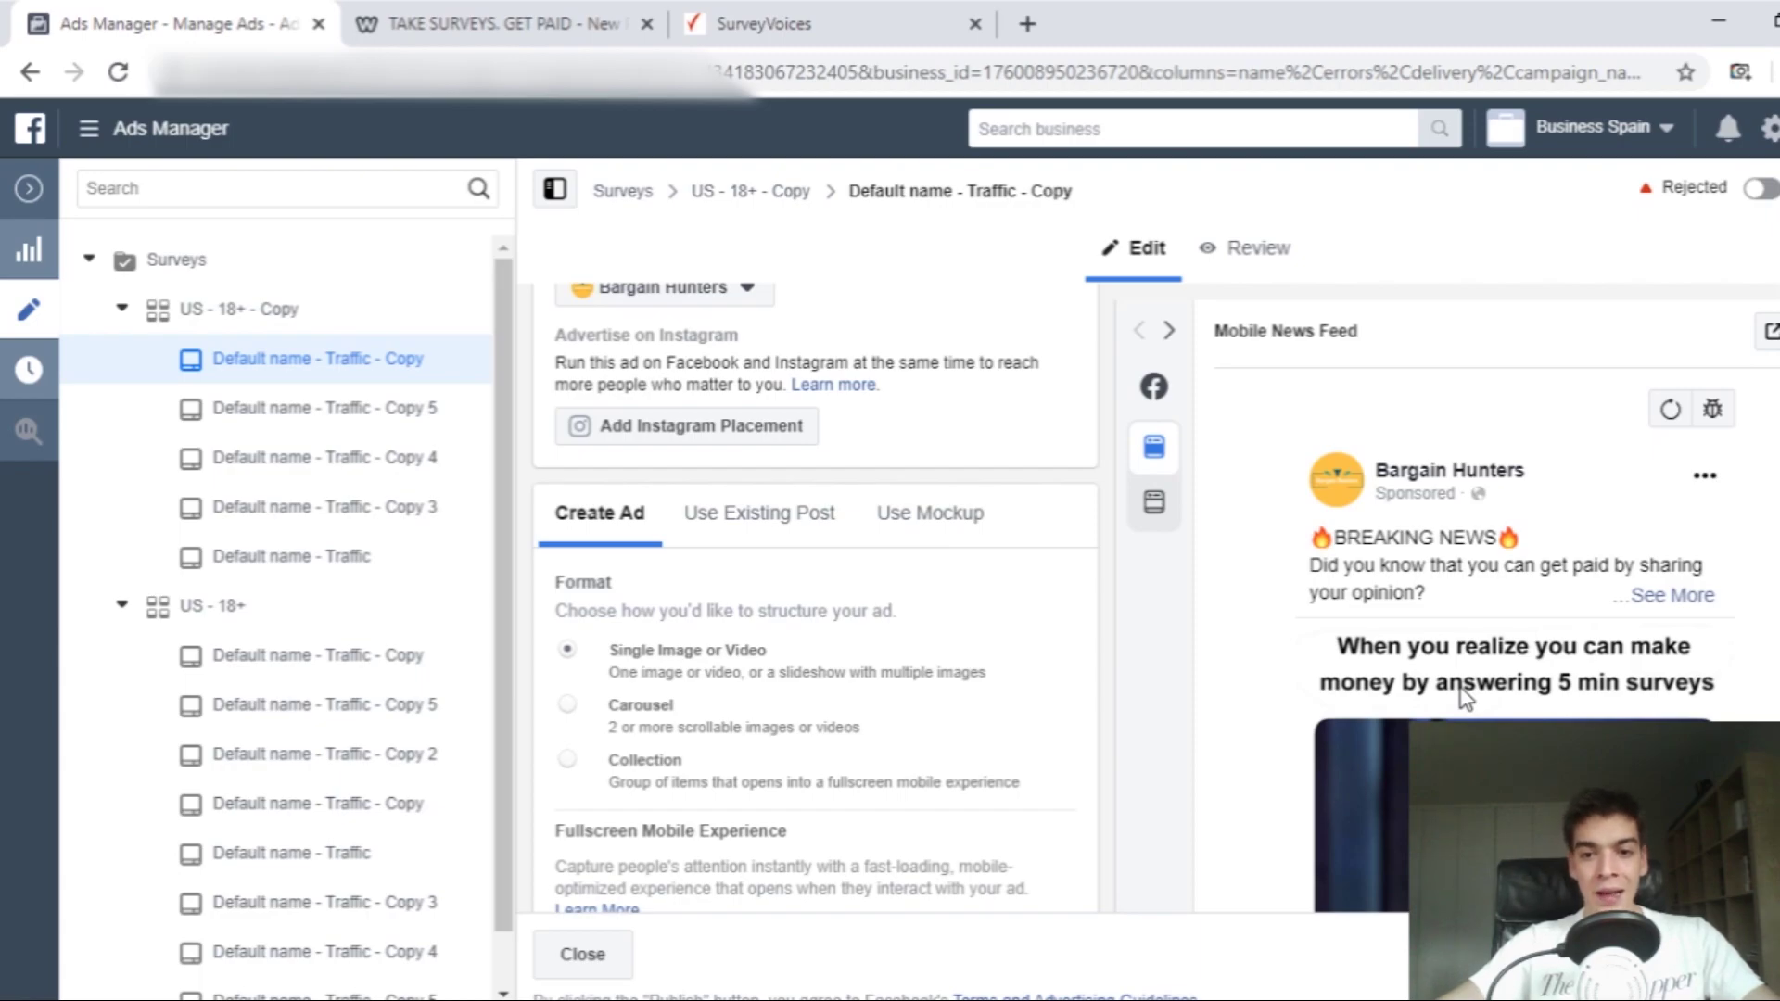
{"action": "scroll", "coordinate": [1484, 603], "scroll_direction": "down", "scroll_amount": 5}
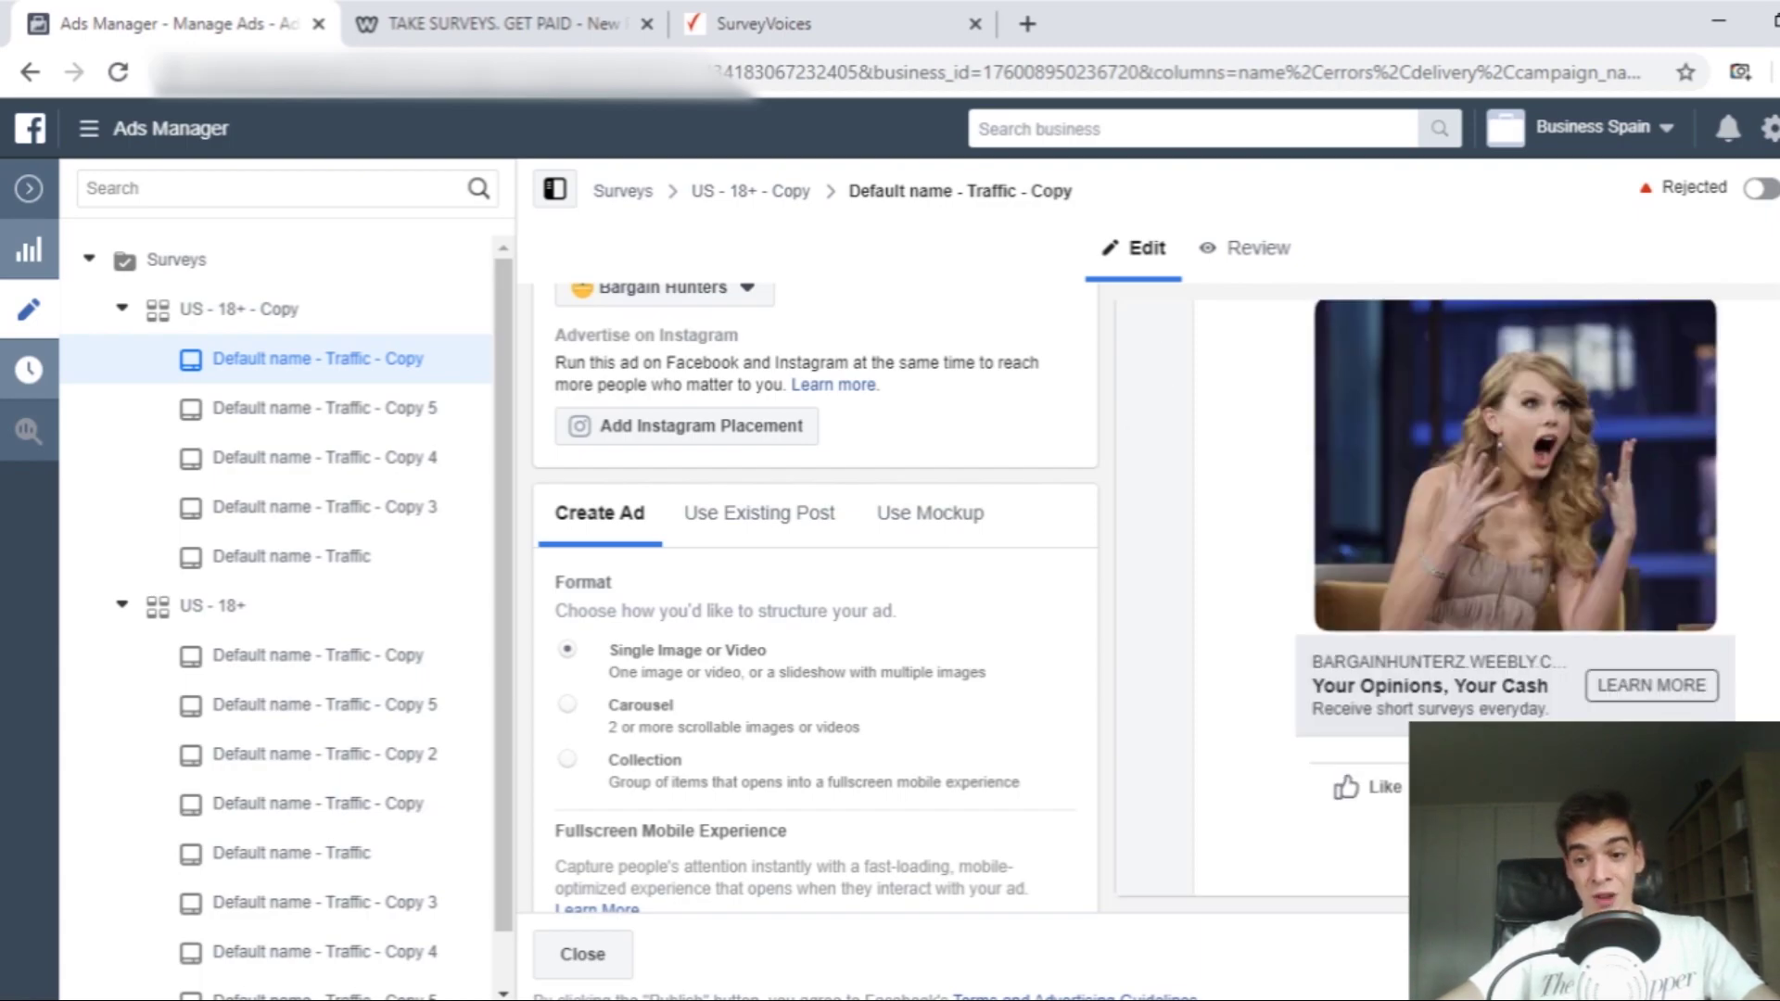
{"action": "scroll", "coordinate": [1573, 493], "scroll_direction": "up", "scroll_amount": 2}
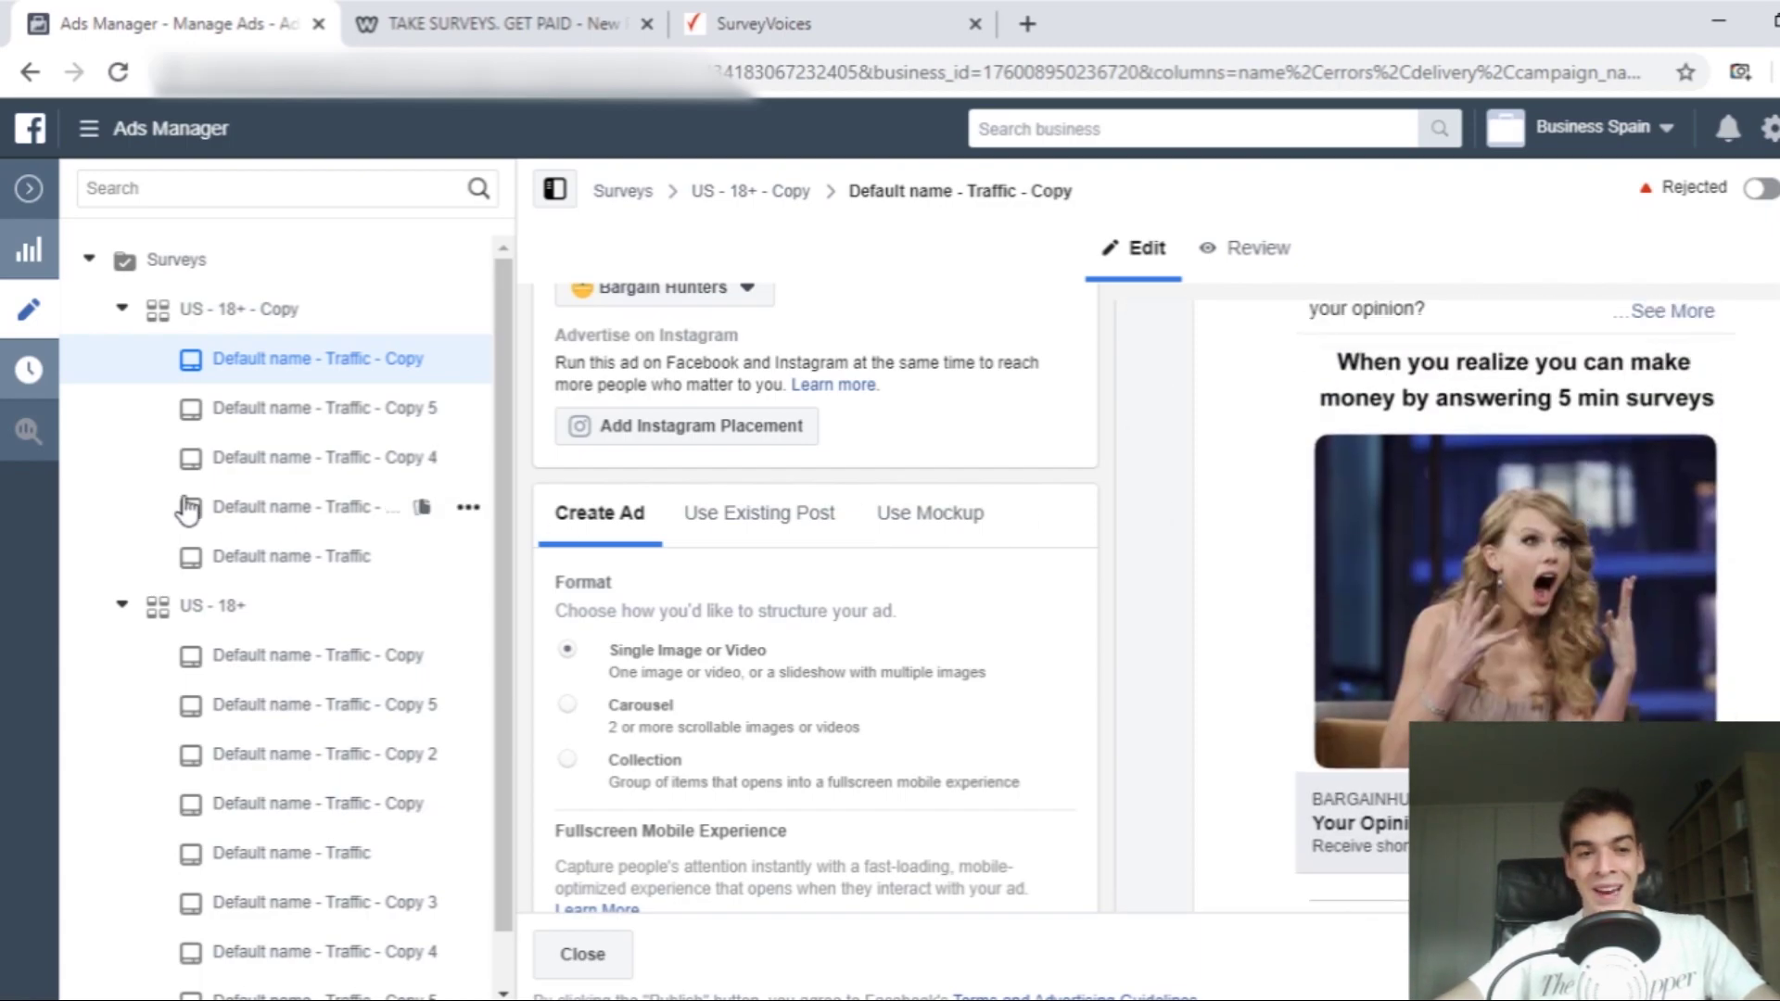
Step: Examine the creatives of the Copy 5, Copy 4 and Copy 3 ads in "US - 18+ - Copy", plus the first ad in "US - 18+"
{"action": "left_click", "coordinate": [259, 422]}
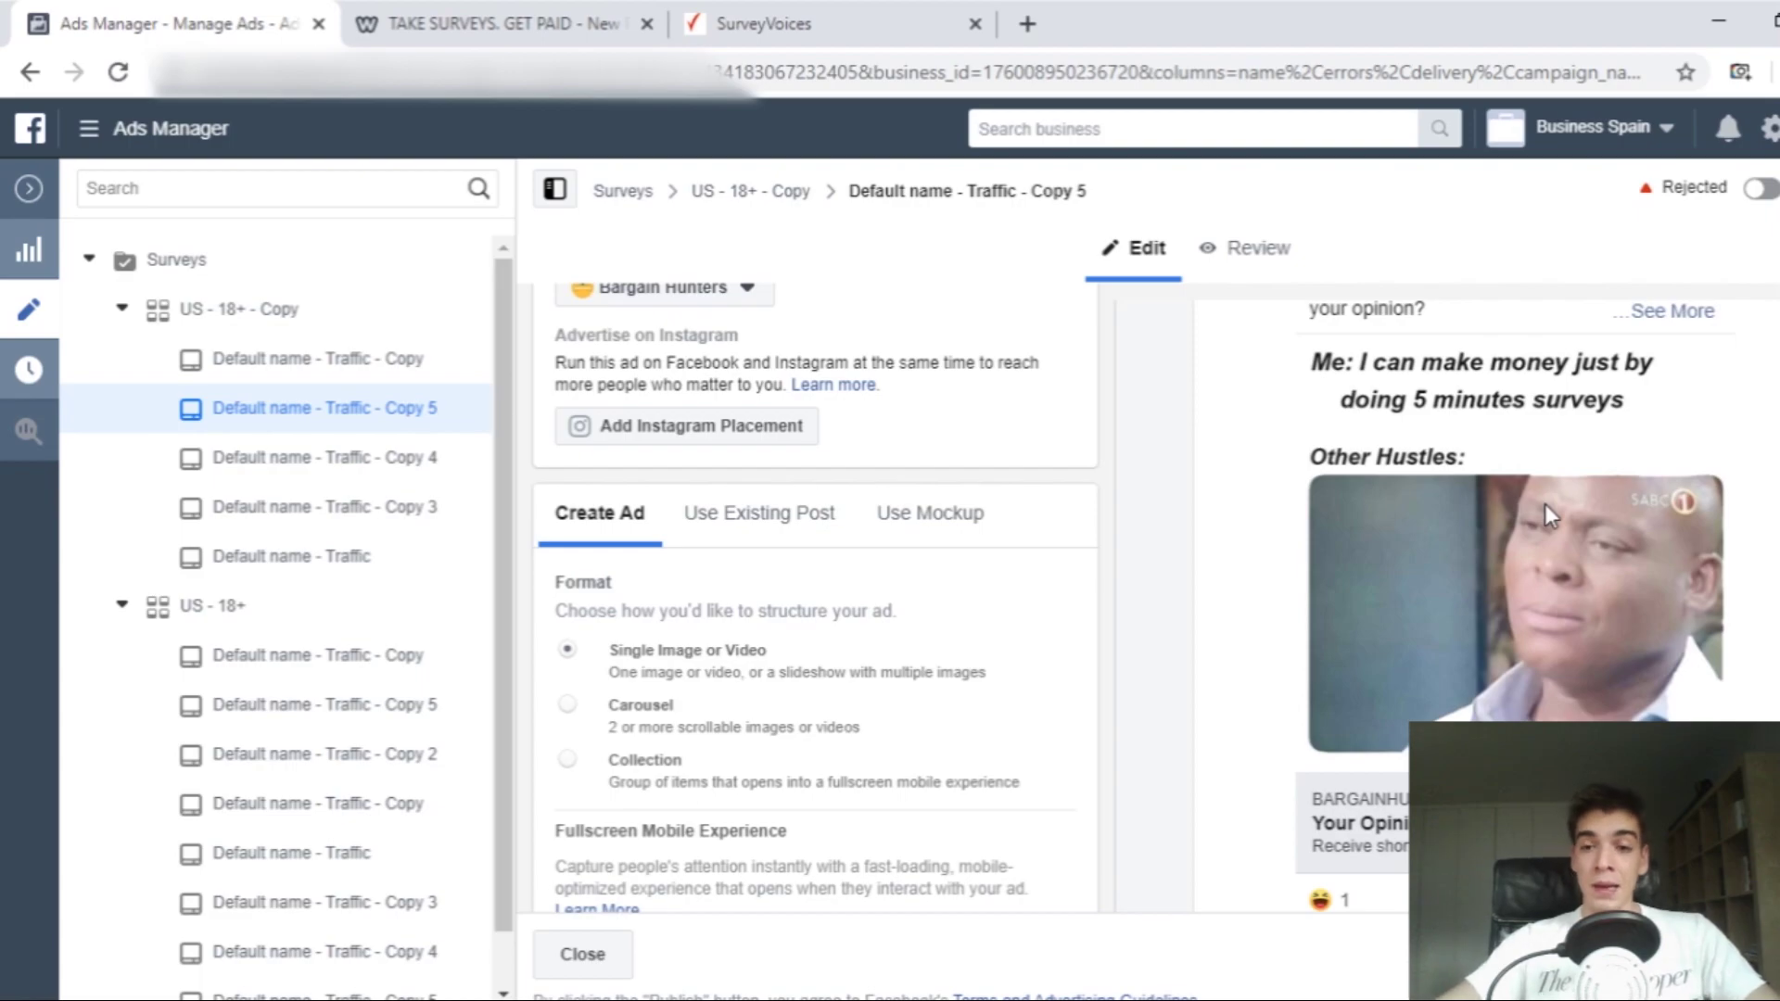
{"action": "key", "text": "Down"}
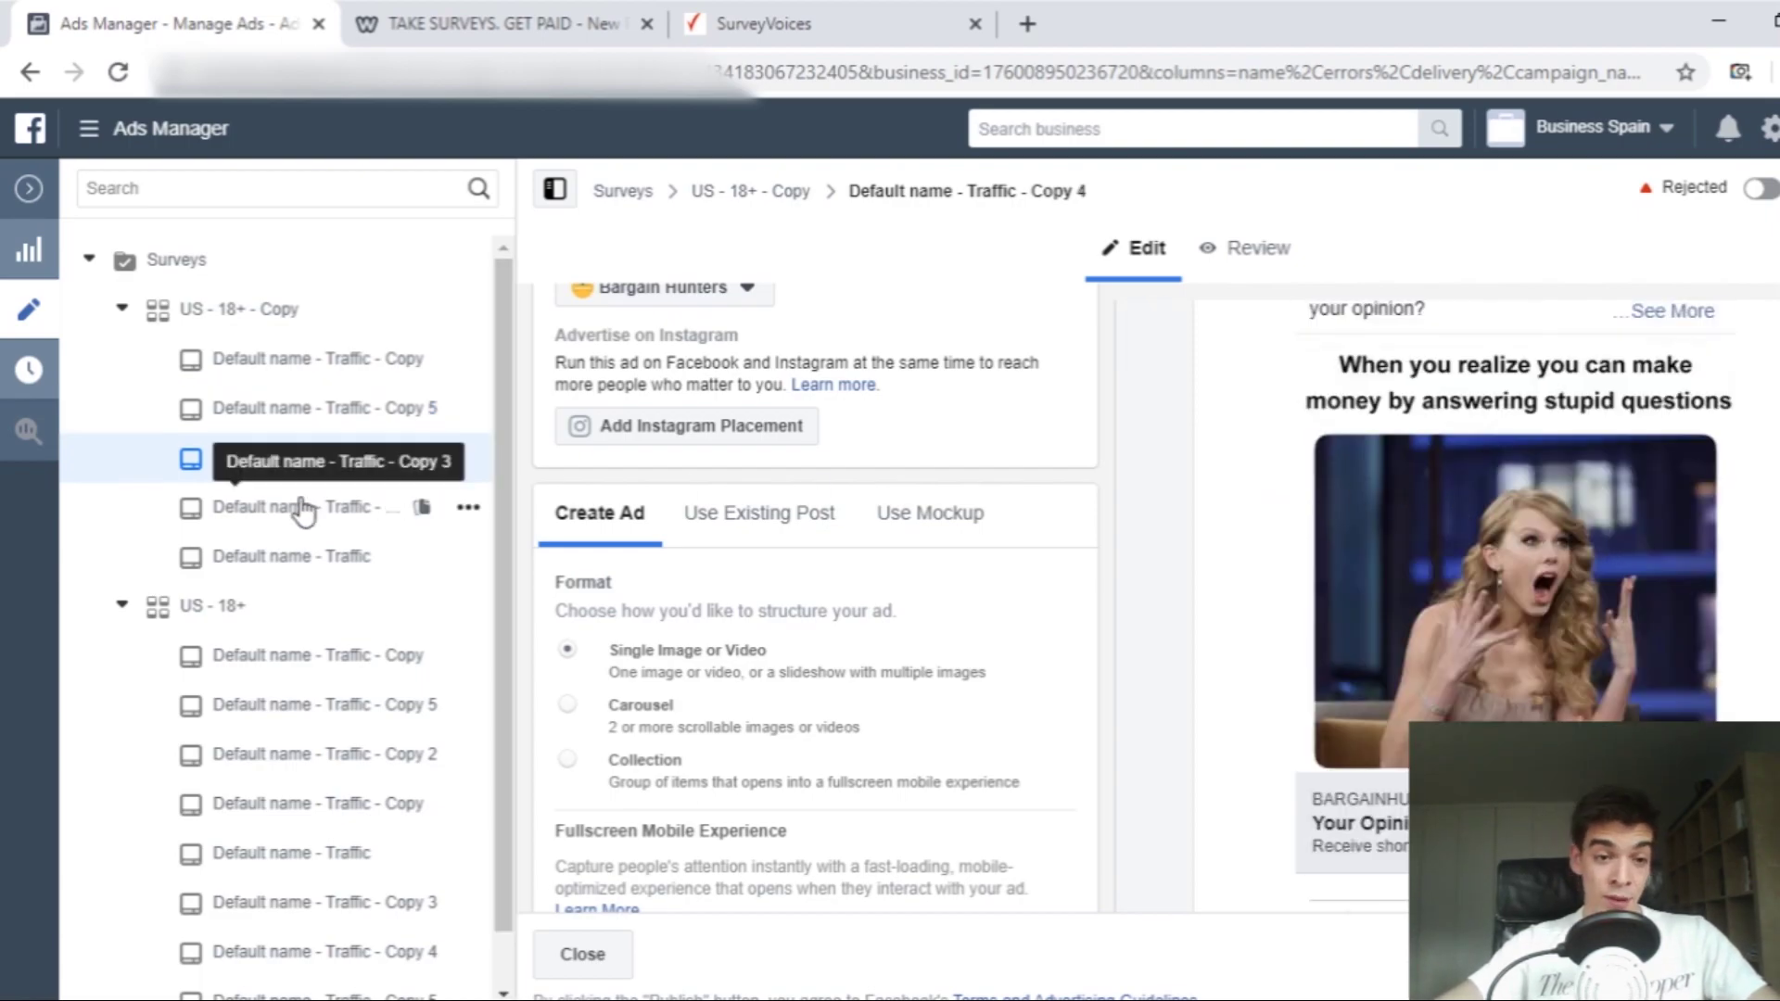
{"action": "key", "text": "Down"}
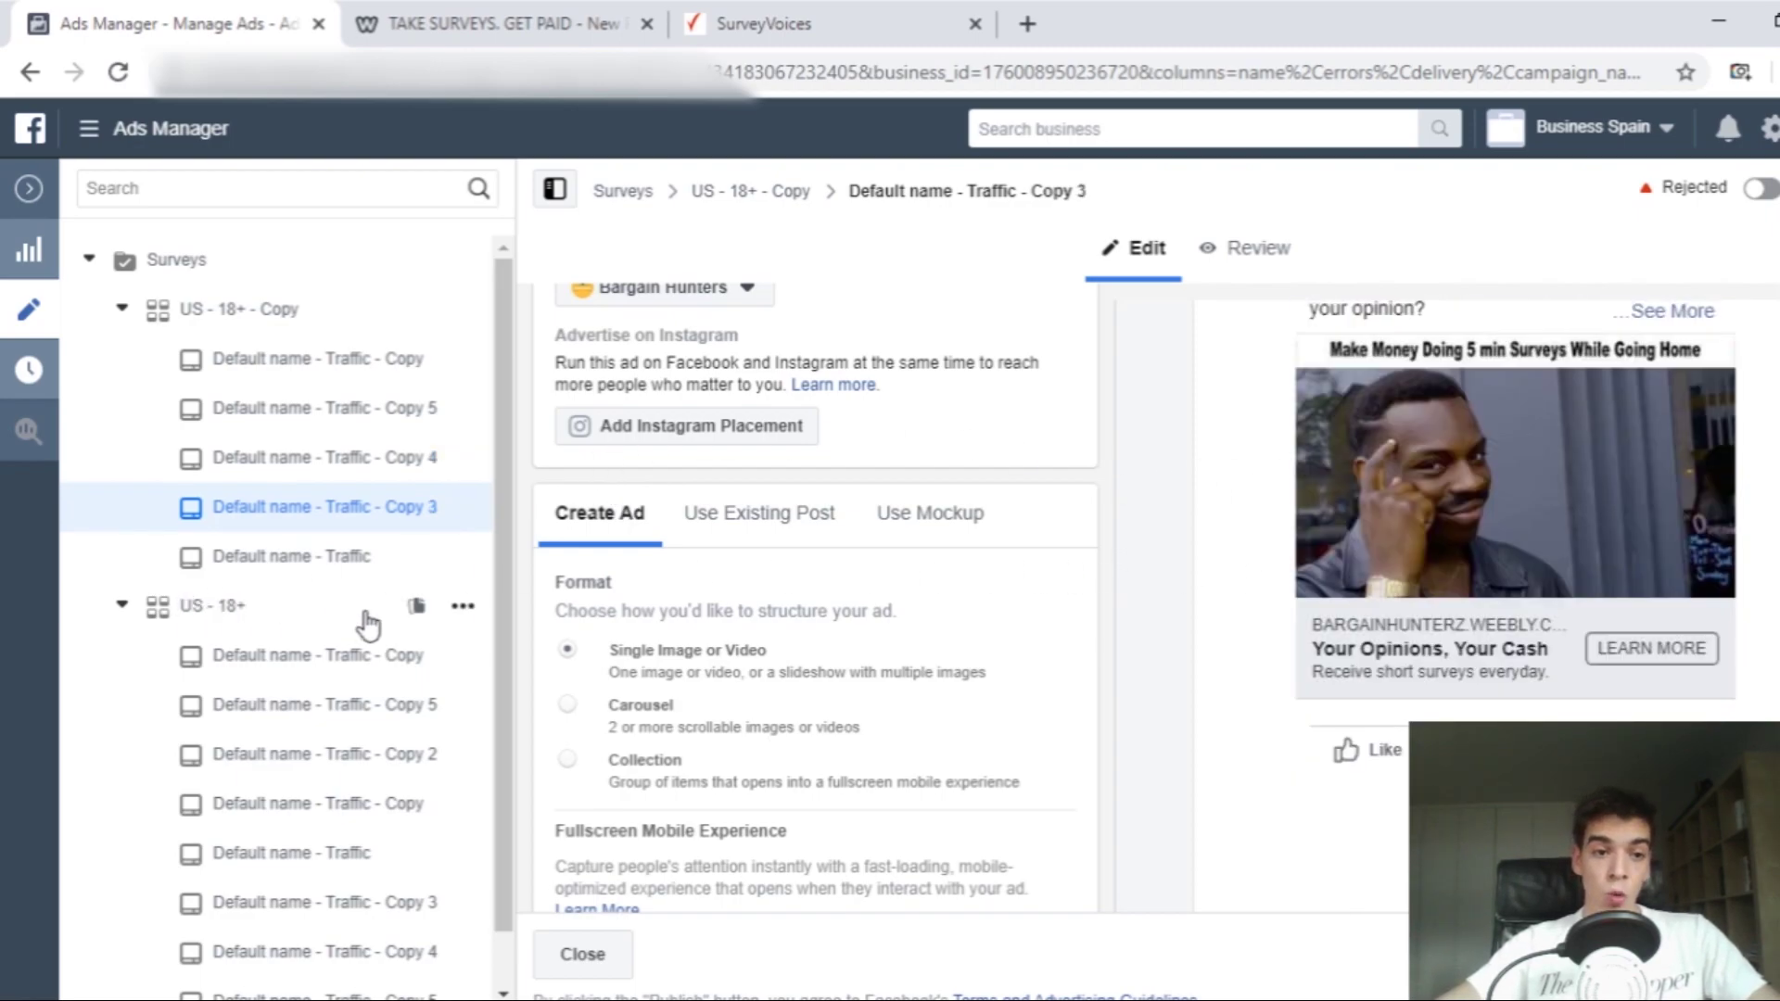
{"action": "left_click", "coordinate": [346, 644]}
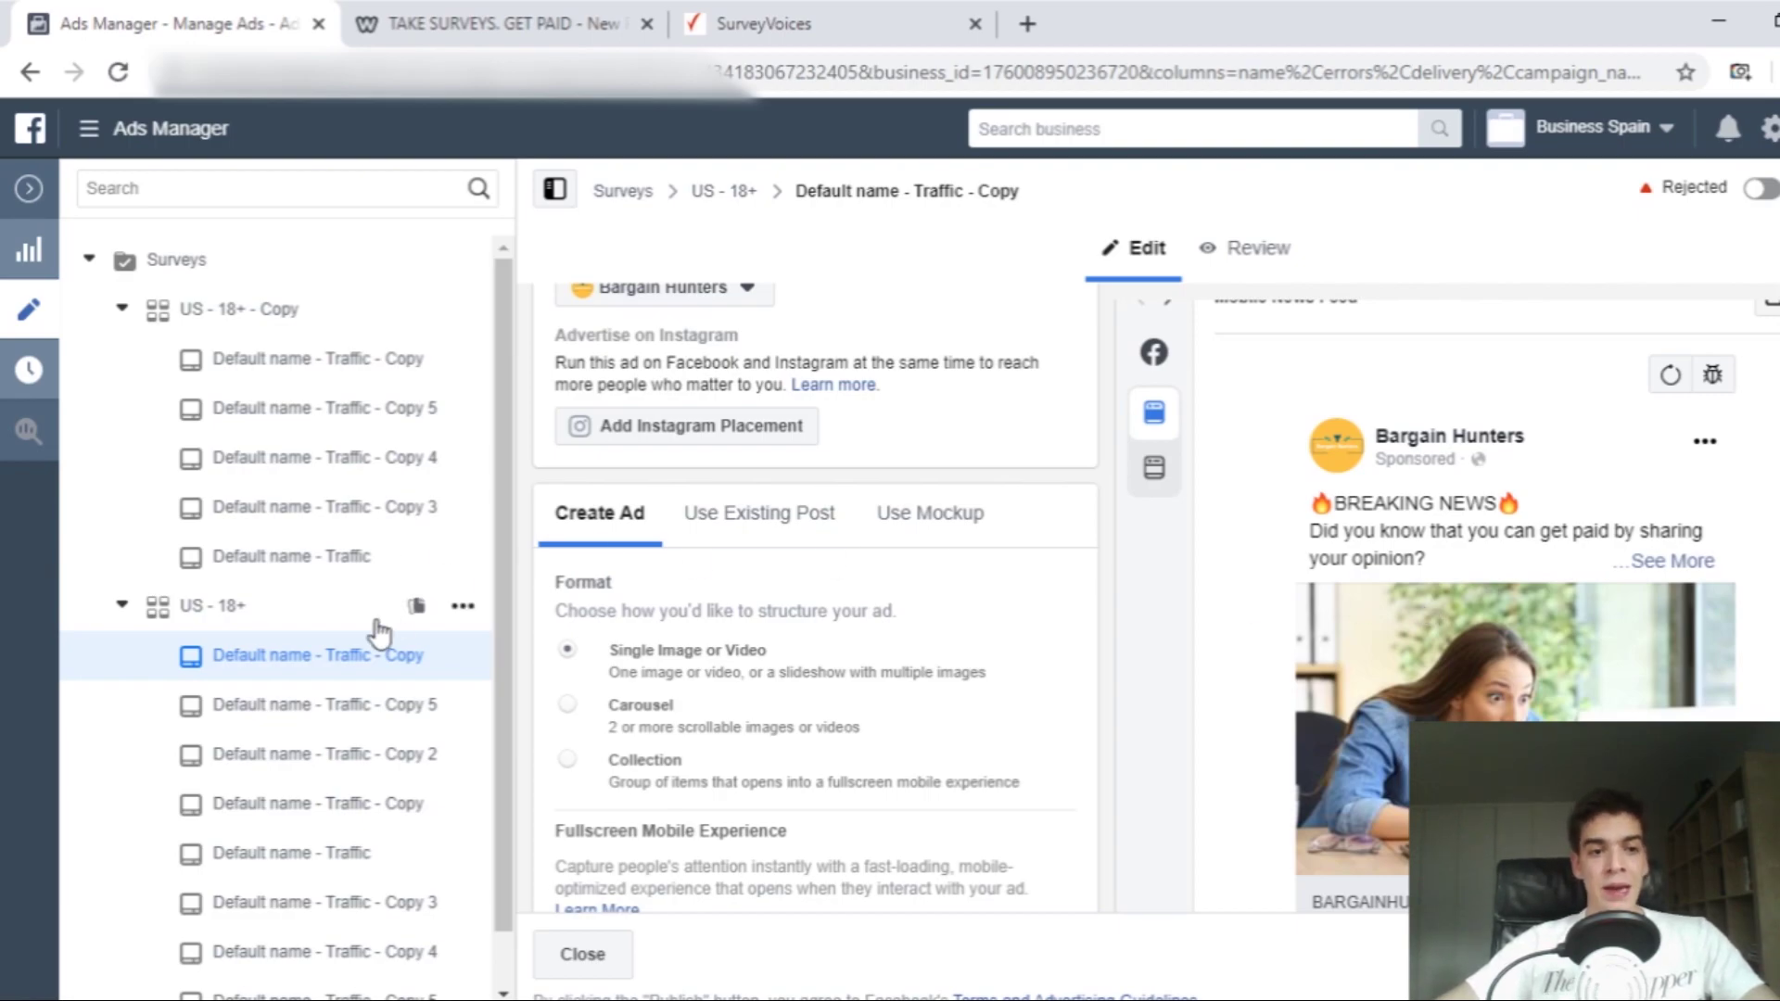
Step: Return to the campaigns list, open the Survey V2 campaign for editing and examine the preview of its "Default name - Traffic" ad
{"action": "left_click", "coordinate": [10, 191]}
{"action": "left_click", "coordinate": [616, 311]}
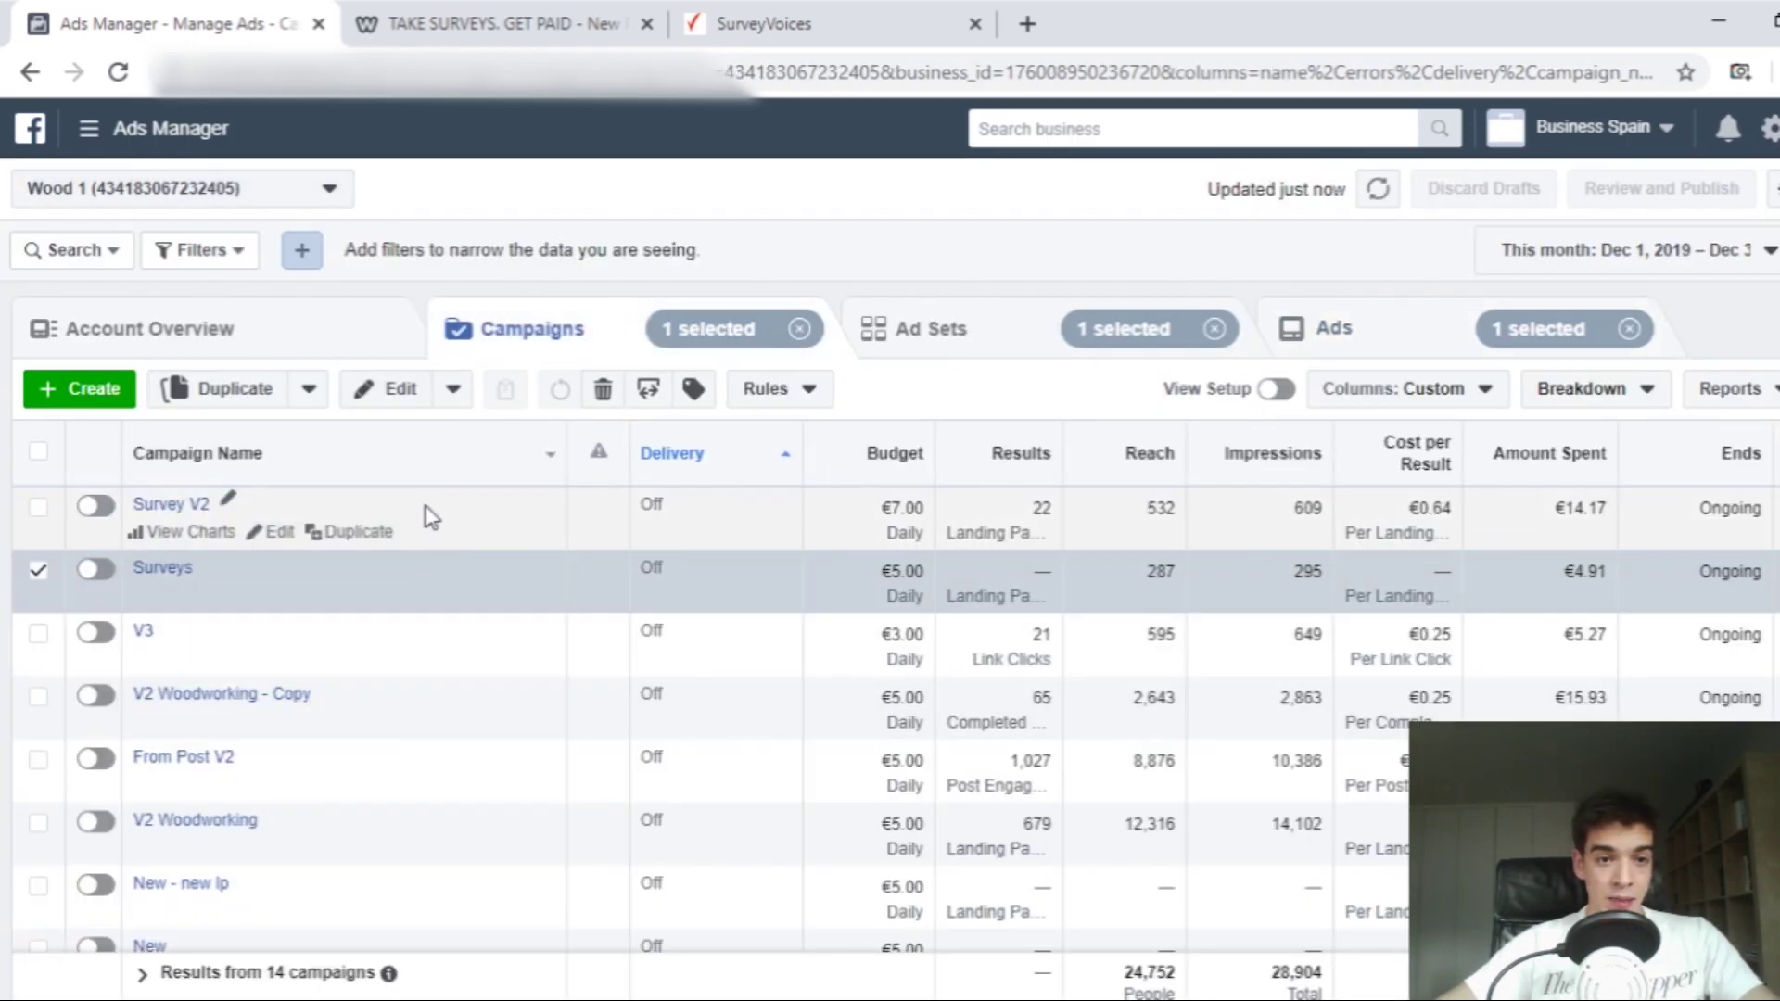
{"action": "left_click", "coordinate": [278, 536]}
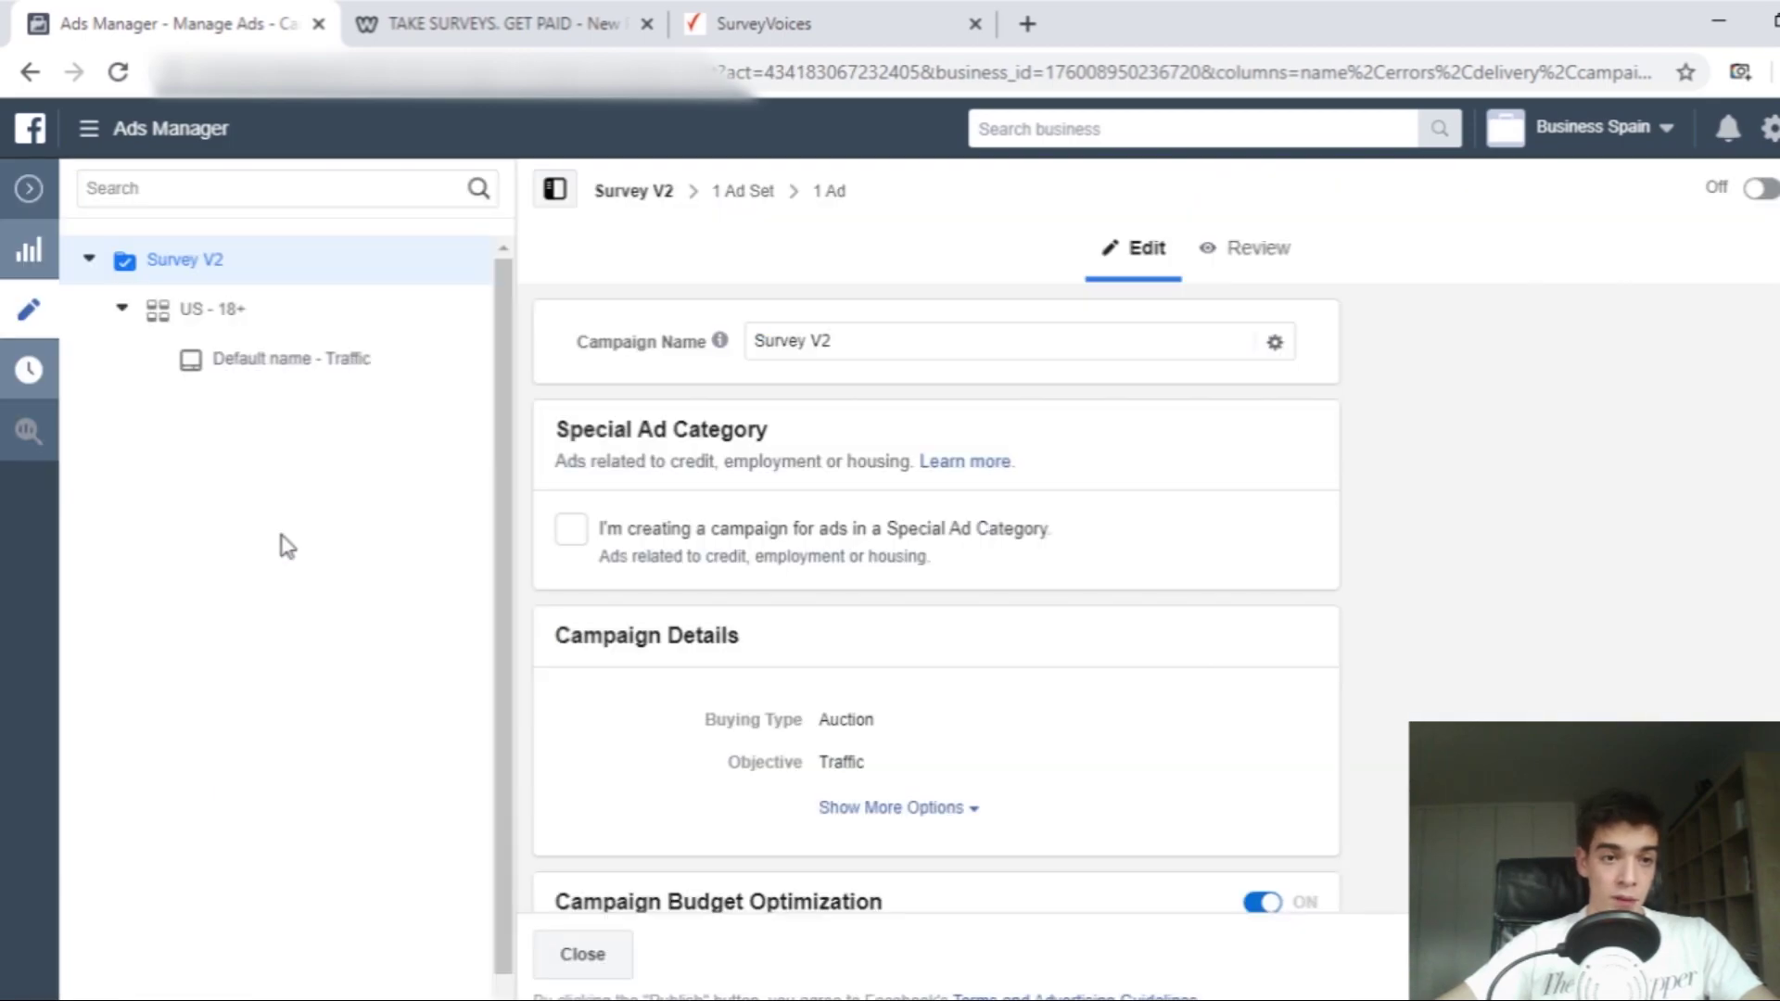
{"action": "left_click", "coordinate": [327, 371]}
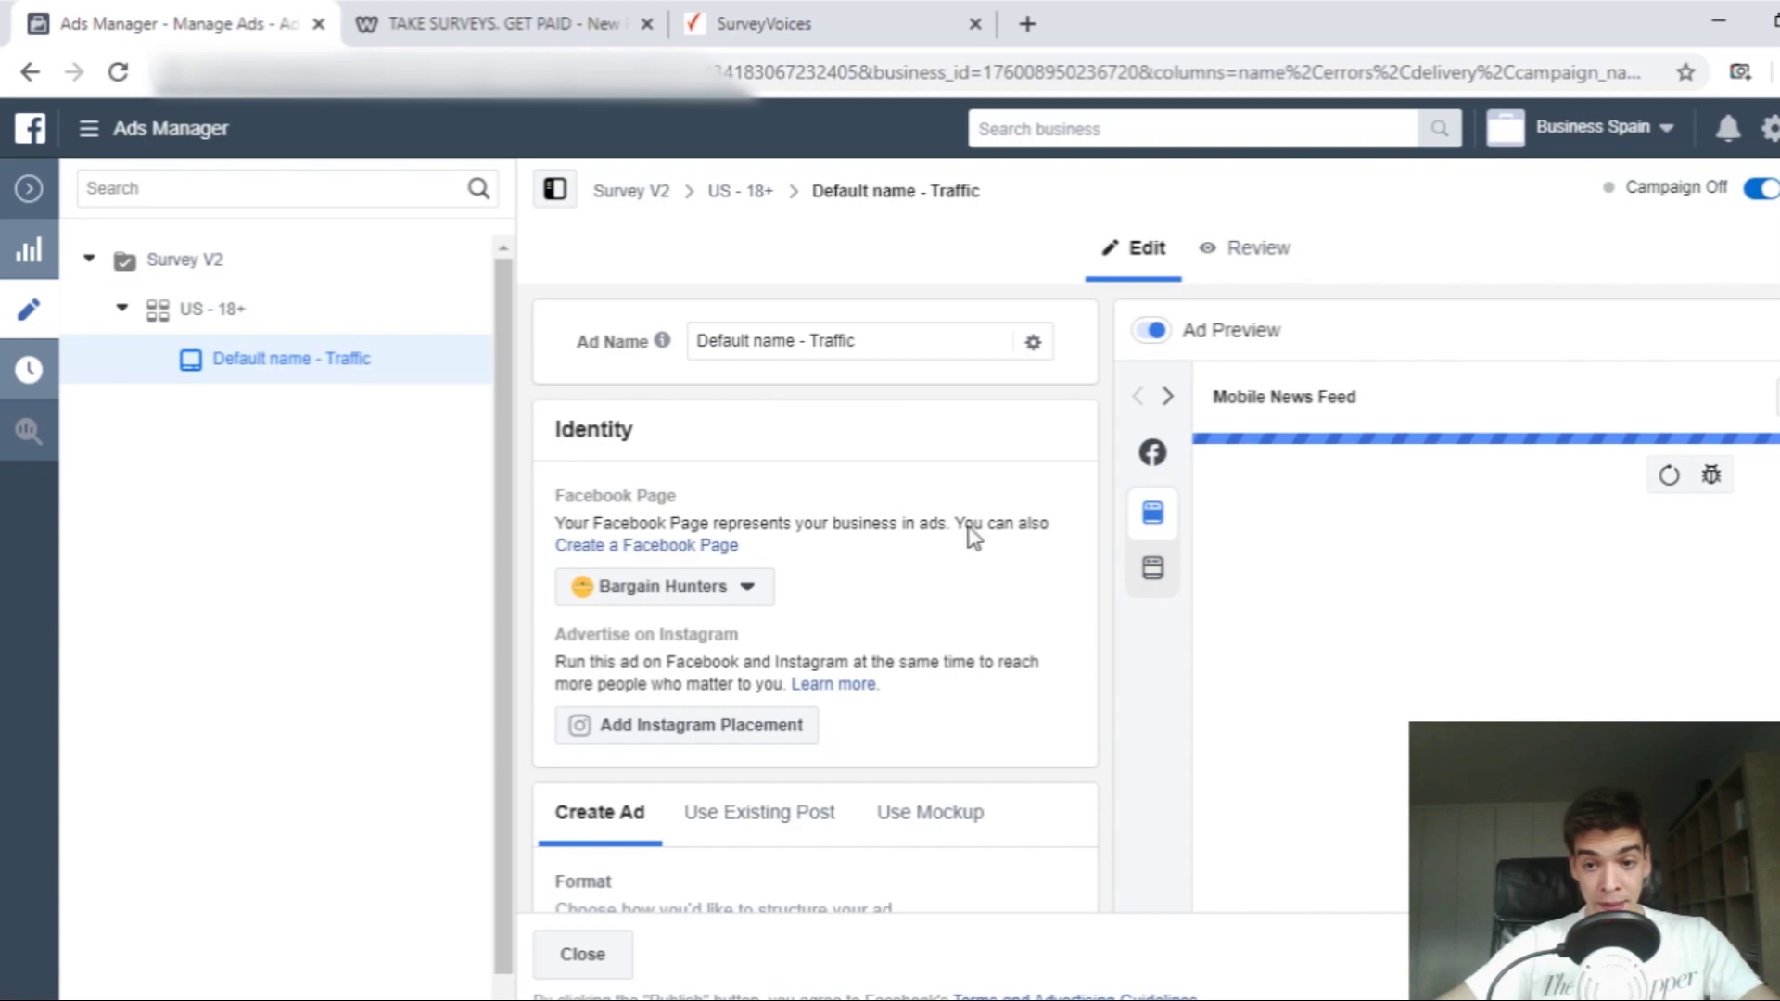
{"action": "scroll", "coordinate": [935, 524], "scroll_direction": "down", "scroll_amount": 3}
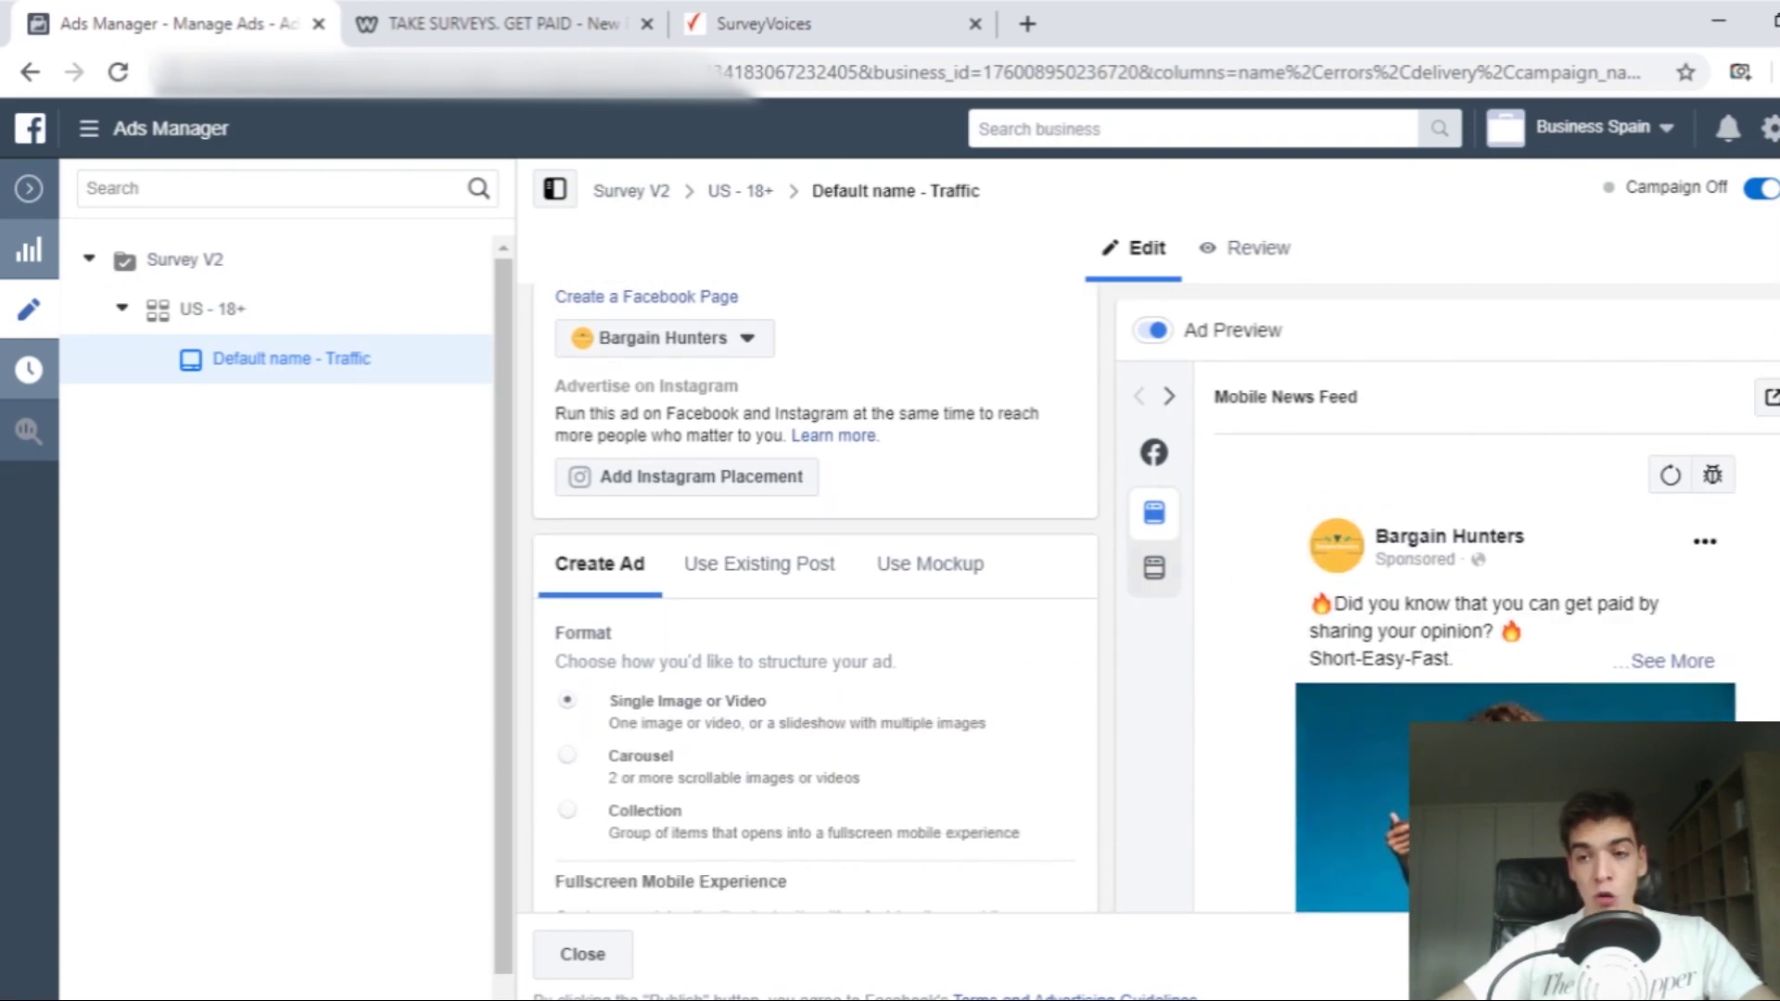
{"action": "scroll", "coordinate": [1610, 596], "scroll_direction": "down", "scroll_amount": 5}
{"action": "scroll", "coordinate": [1561, 605], "scroll_direction": "up", "scroll_amount": 3}
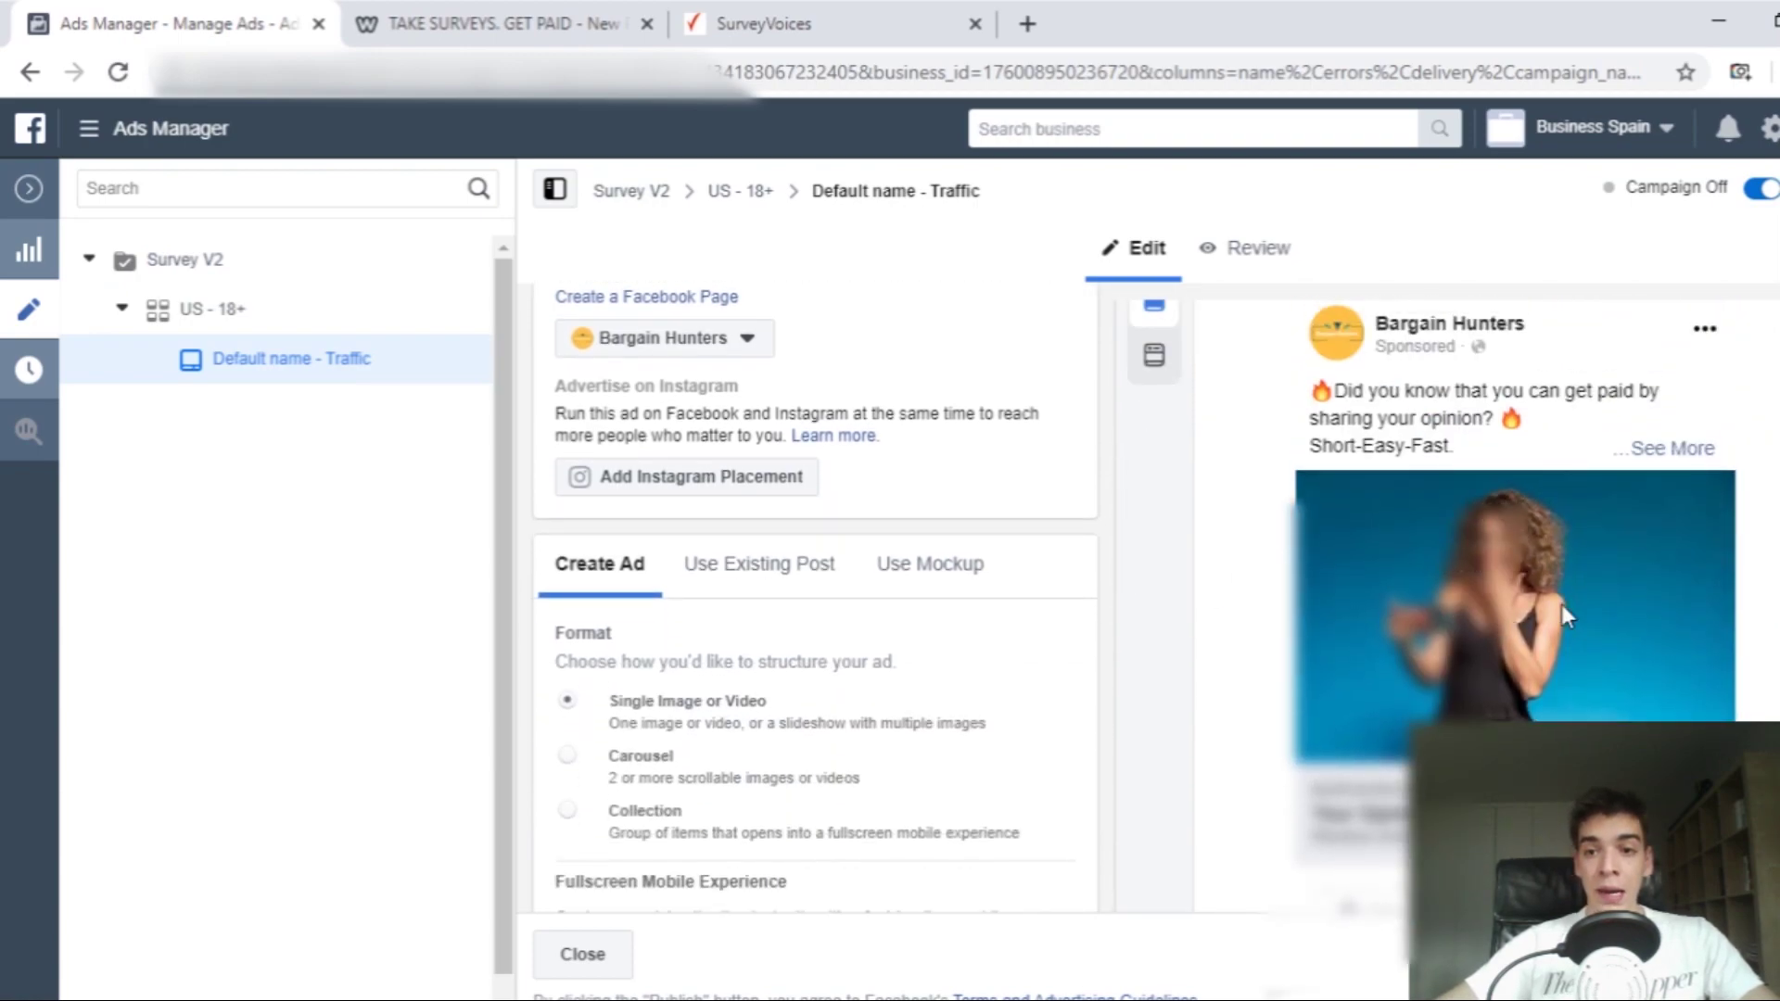
{"action": "scroll", "coordinate": [1582, 501], "scroll_direction": "down", "scroll_amount": 2}
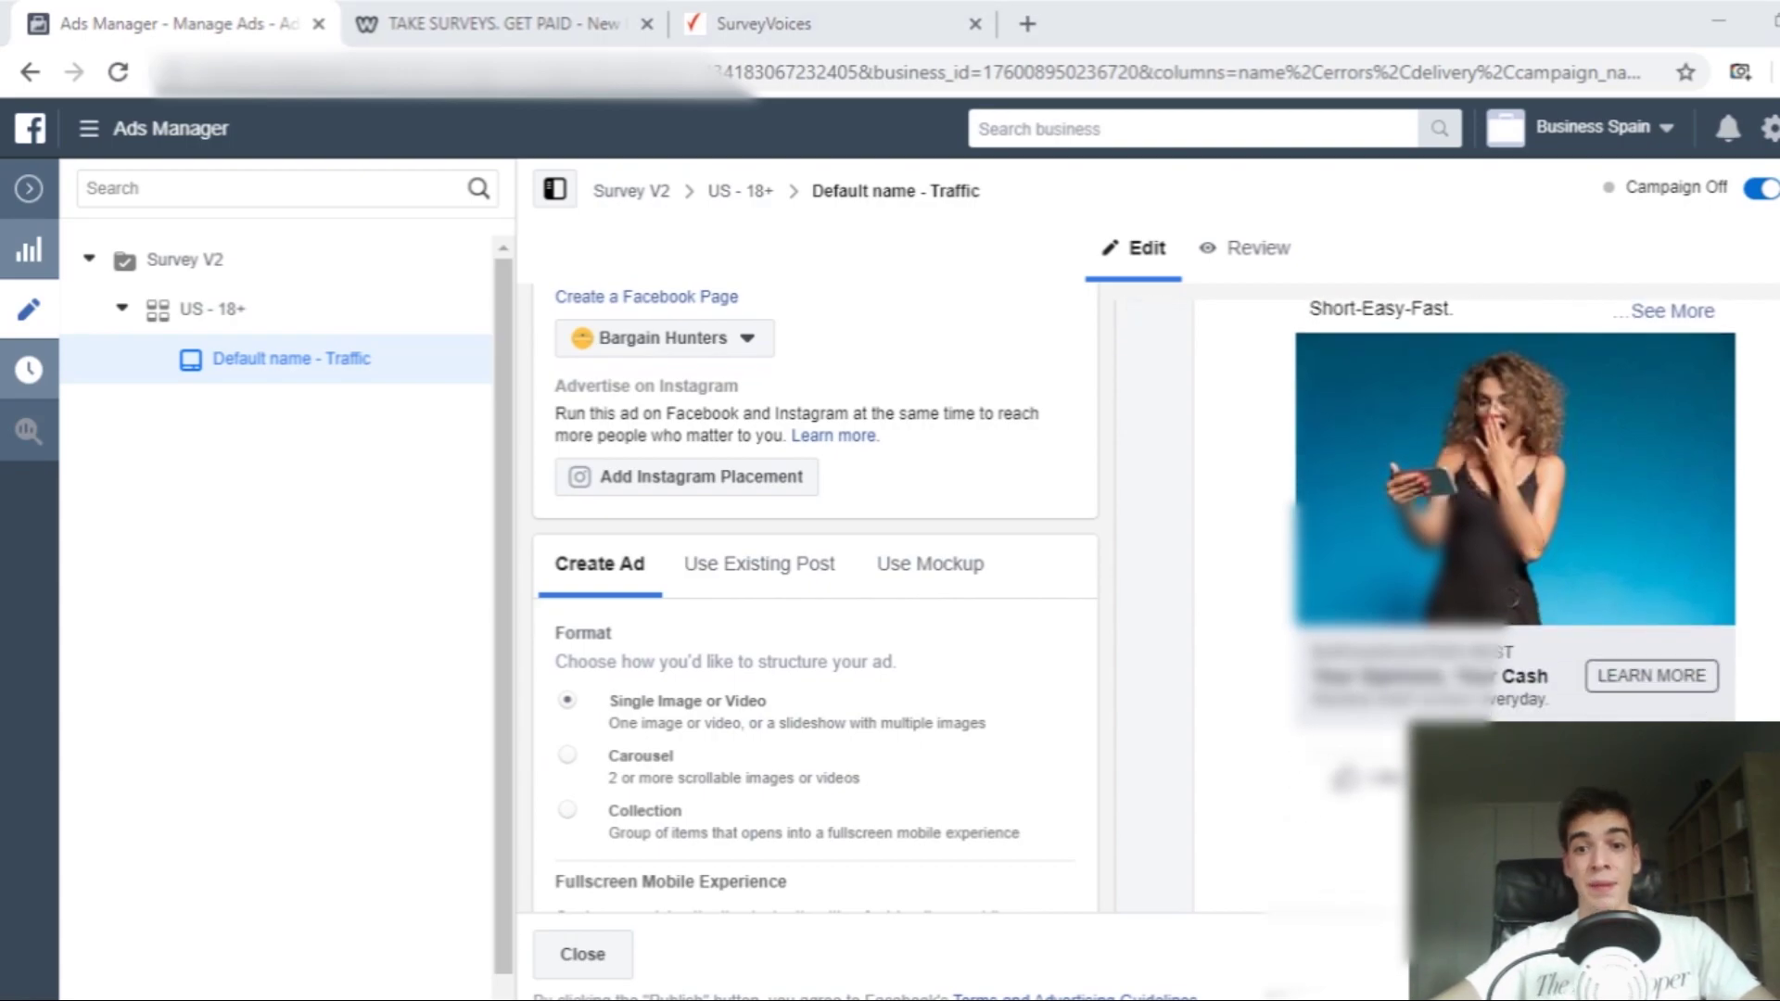
Step: Leave the ad editor and switch to the Wood2 ad account
{"action": "left_click", "coordinate": [28, 188]}
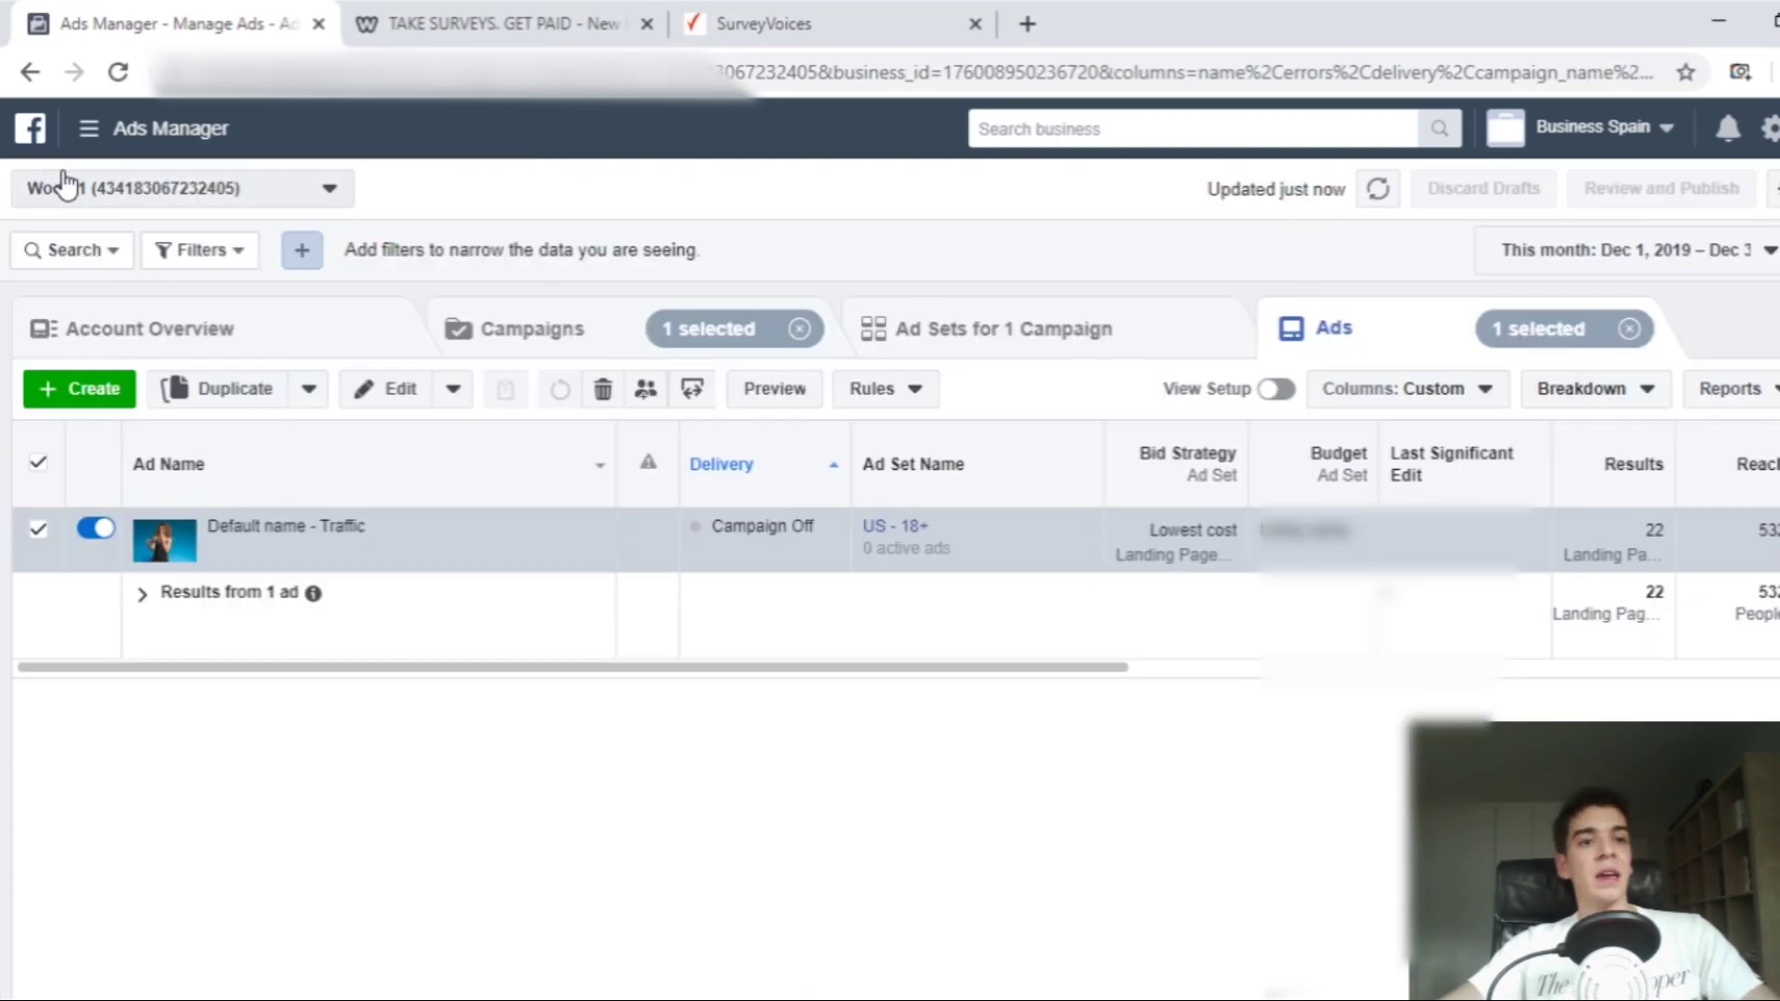
{"action": "left_click", "coordinate": [188, 195]}
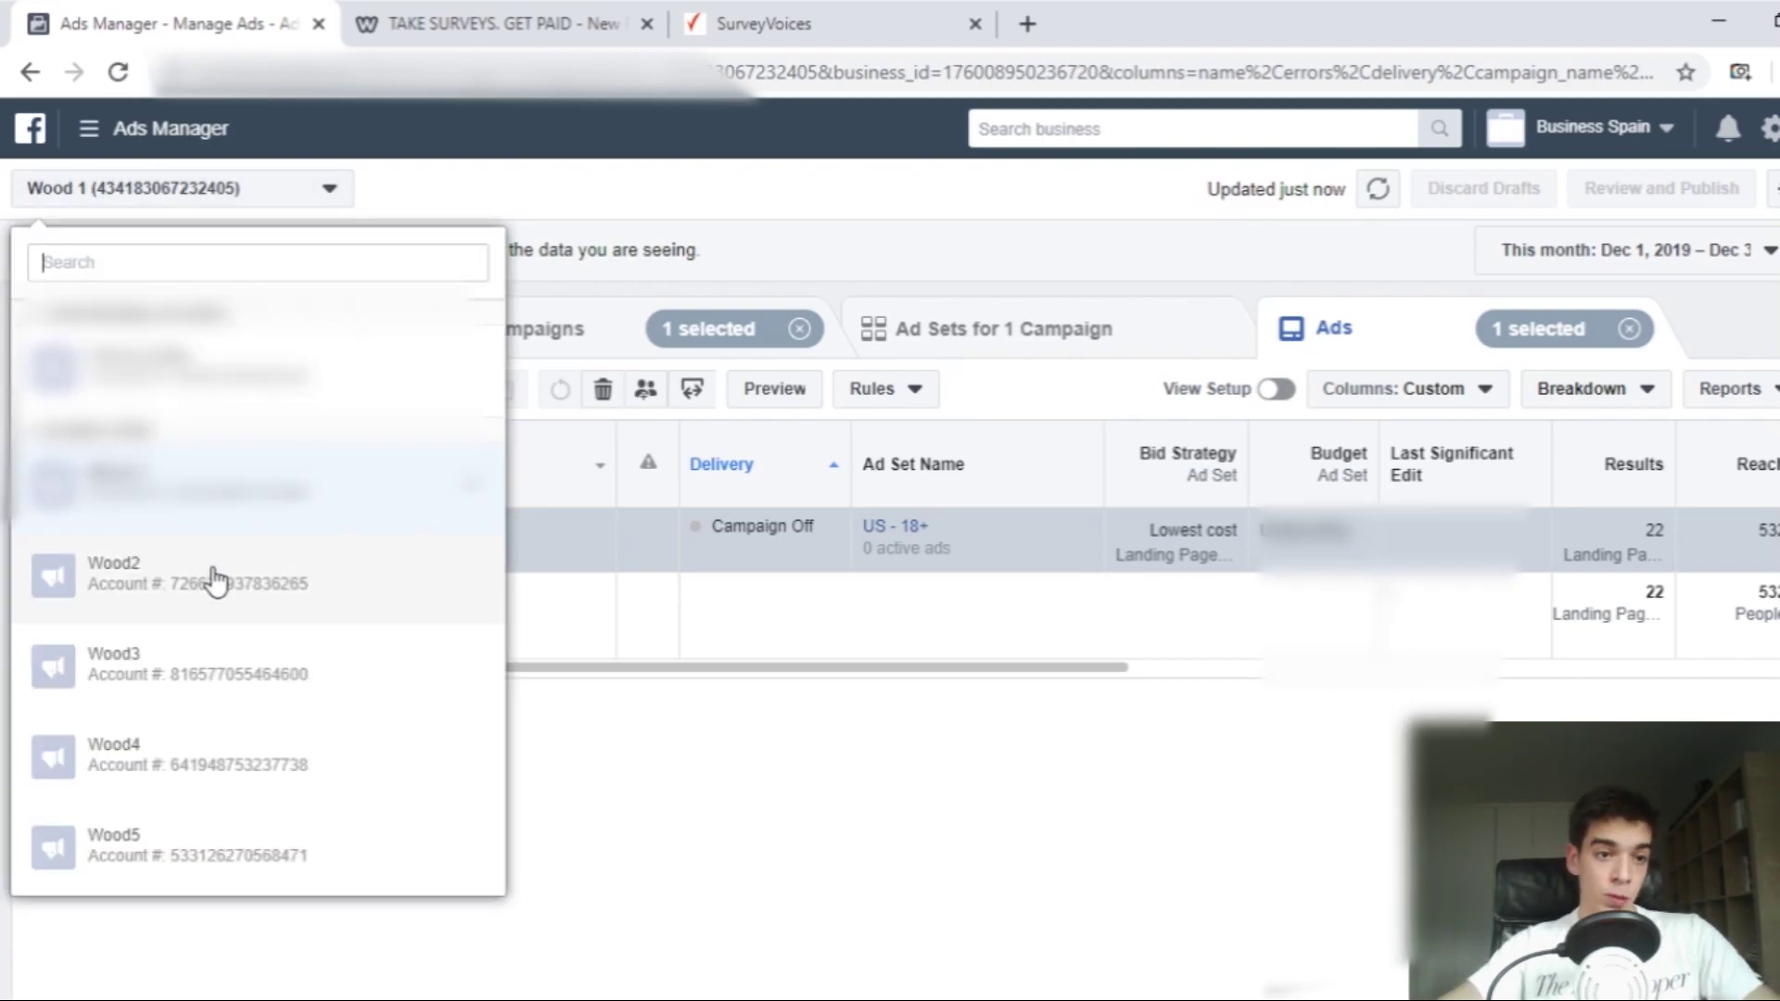
{"action": "left_click", "coordinate": [221, 568]}
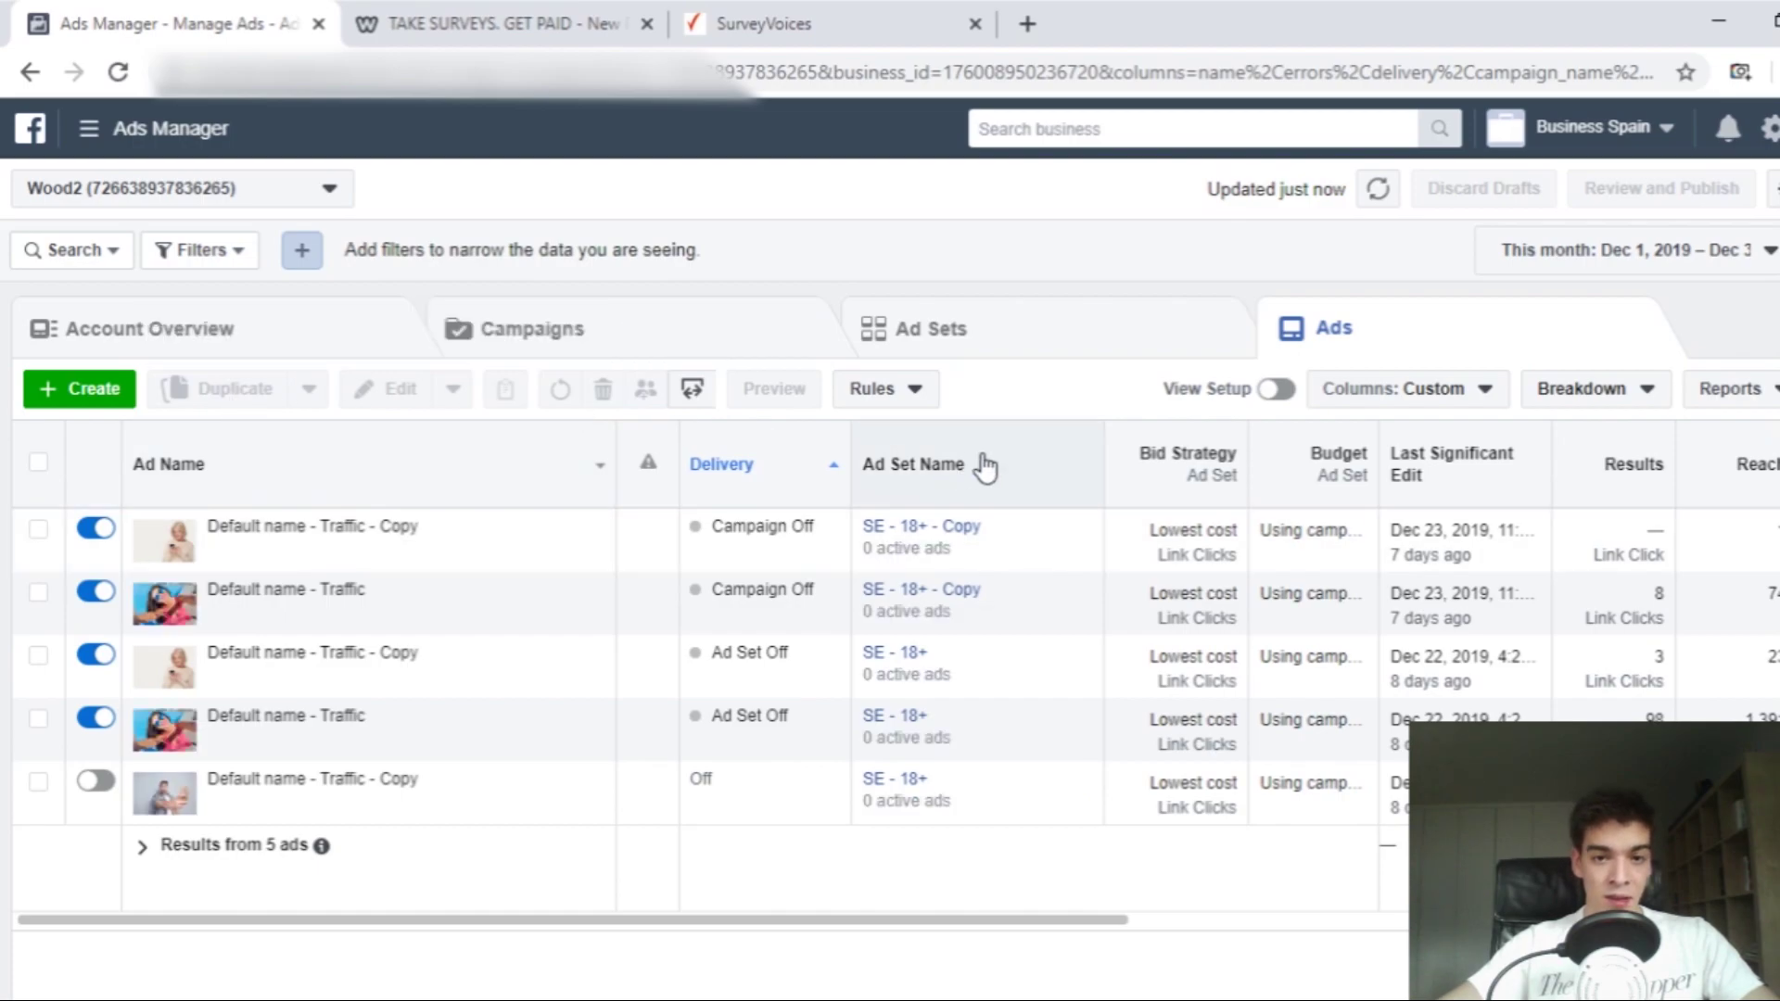
Step: Open the "Default name - Traffic - Copy" ad in the "SE - 18+ - Copy" ad set, examine its mobile feed preview and return to the ads list
{"action": "left_click", "coordinate": [338, 557]}
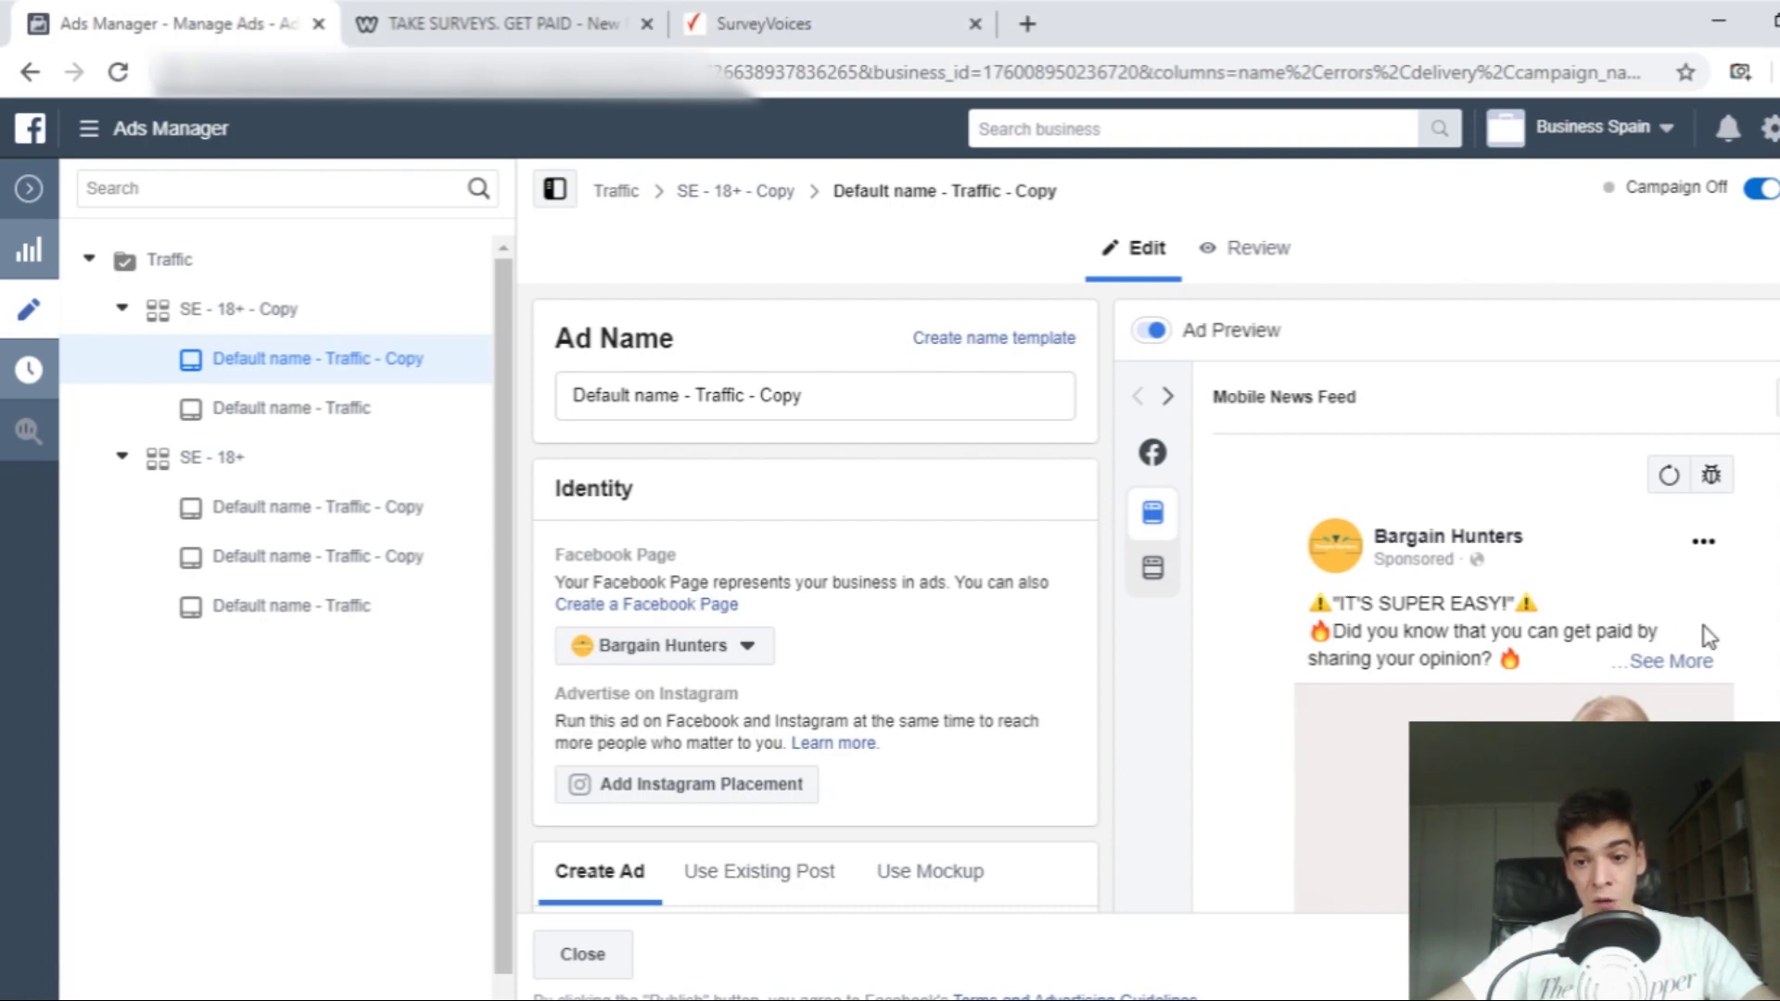
{"action": "scroll", "coordinate": [816, 602], "scroll_direction": "down", "scroll_amount": 2}
{"action": "scroll", "coordinate": [1729, 564], "scroll_direction": "down", "scroll_amount": 3}
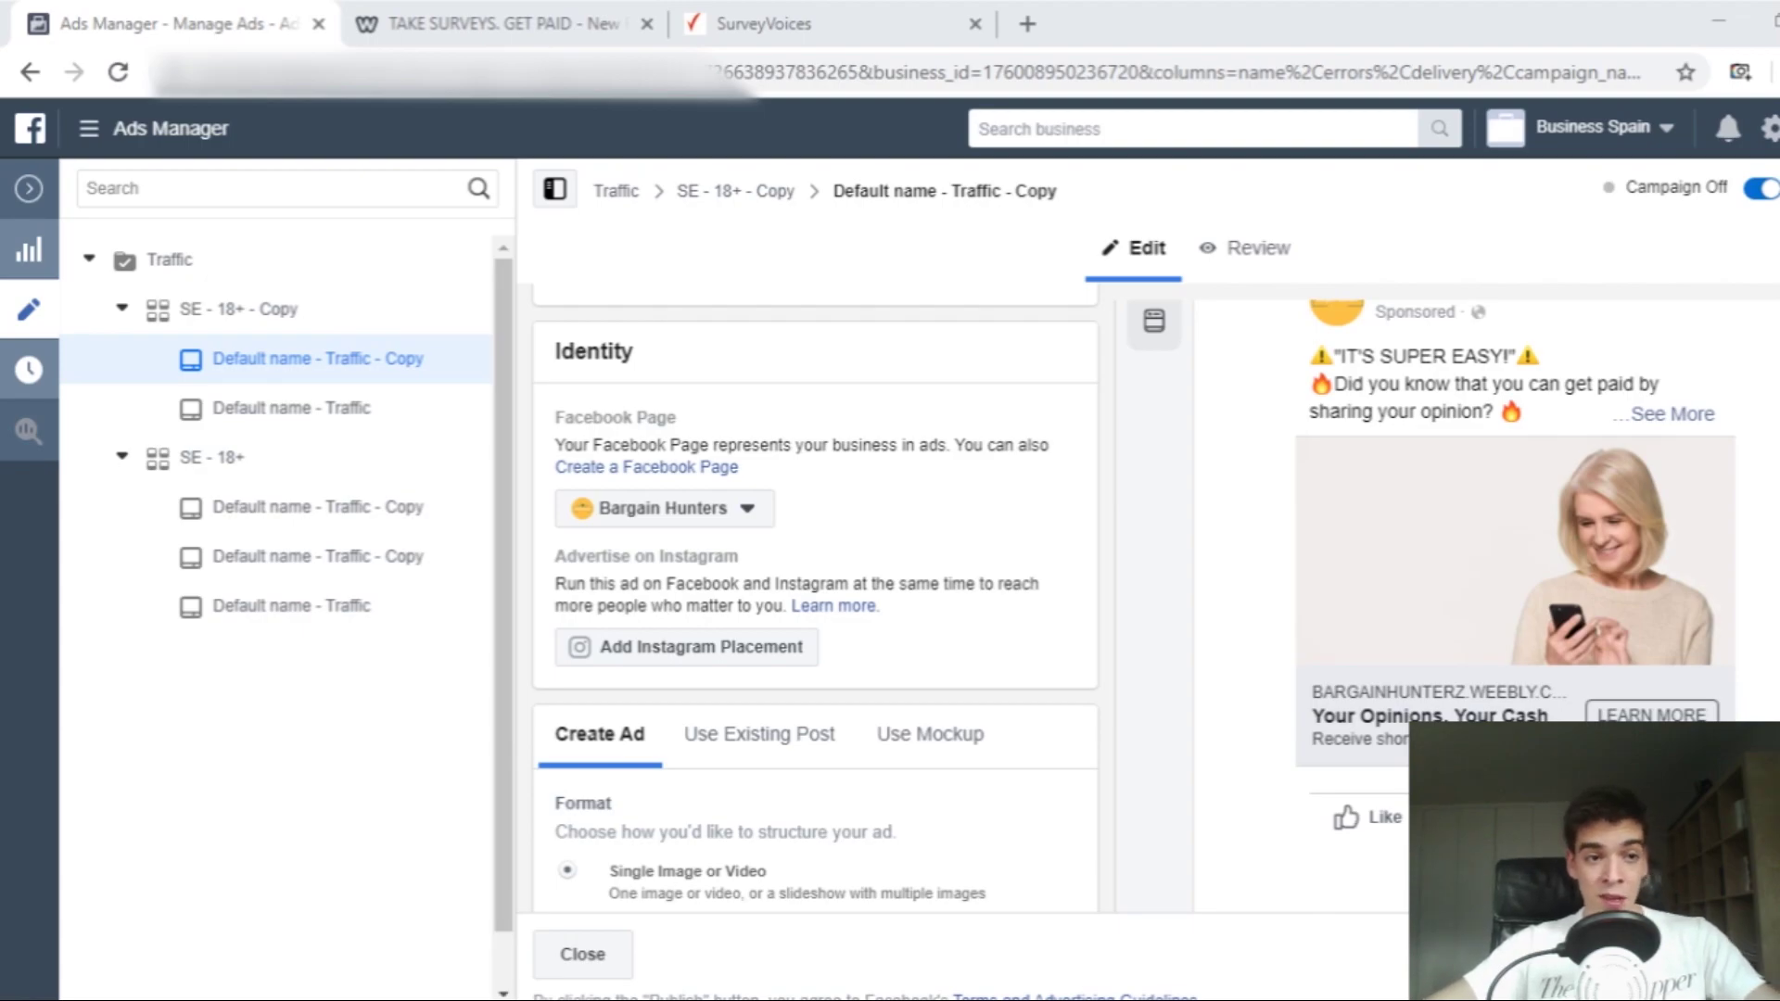
{"action": "left_click", "coordinate": [29, 188]}
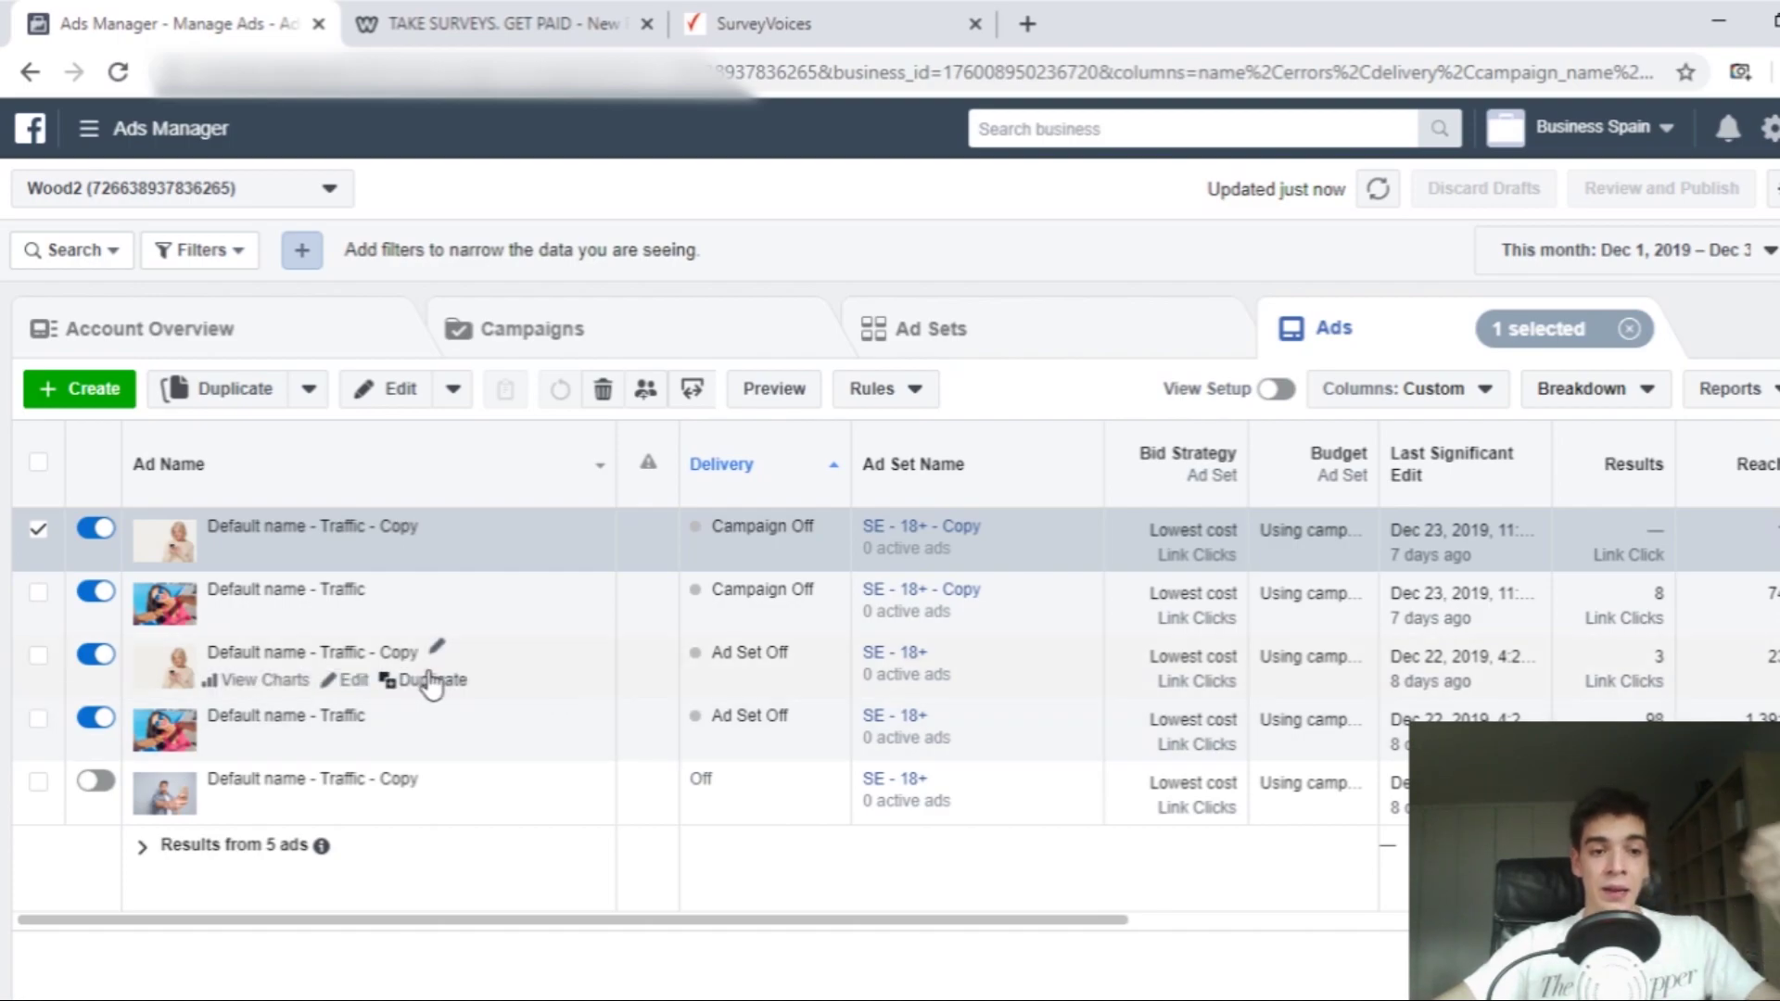
Step: Open the "Default name - Traffic" ad in the "SE - 18+ - Copy" ad set and examine its mobile feed preview
{"action": "left_click", "coordinate": [357, 617]}
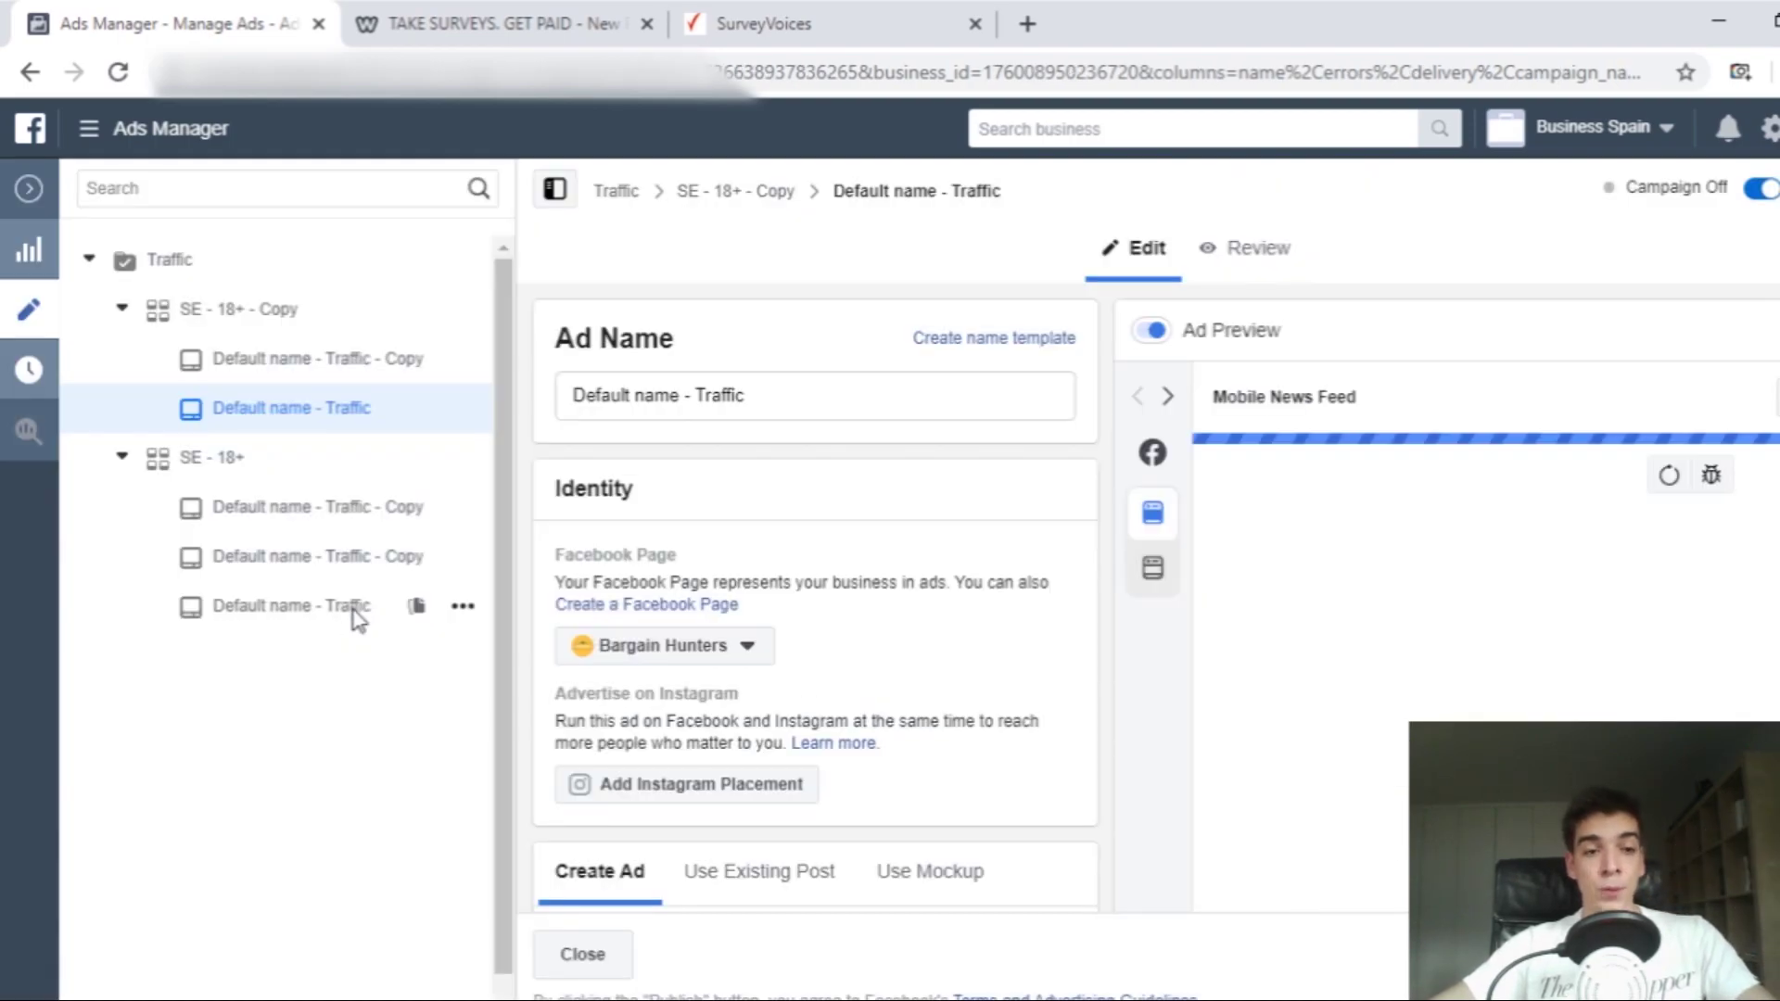
{"action": "scroll", "coordinate": [748, 557], "scroll_direction": "down", "scroll_amount": 7}
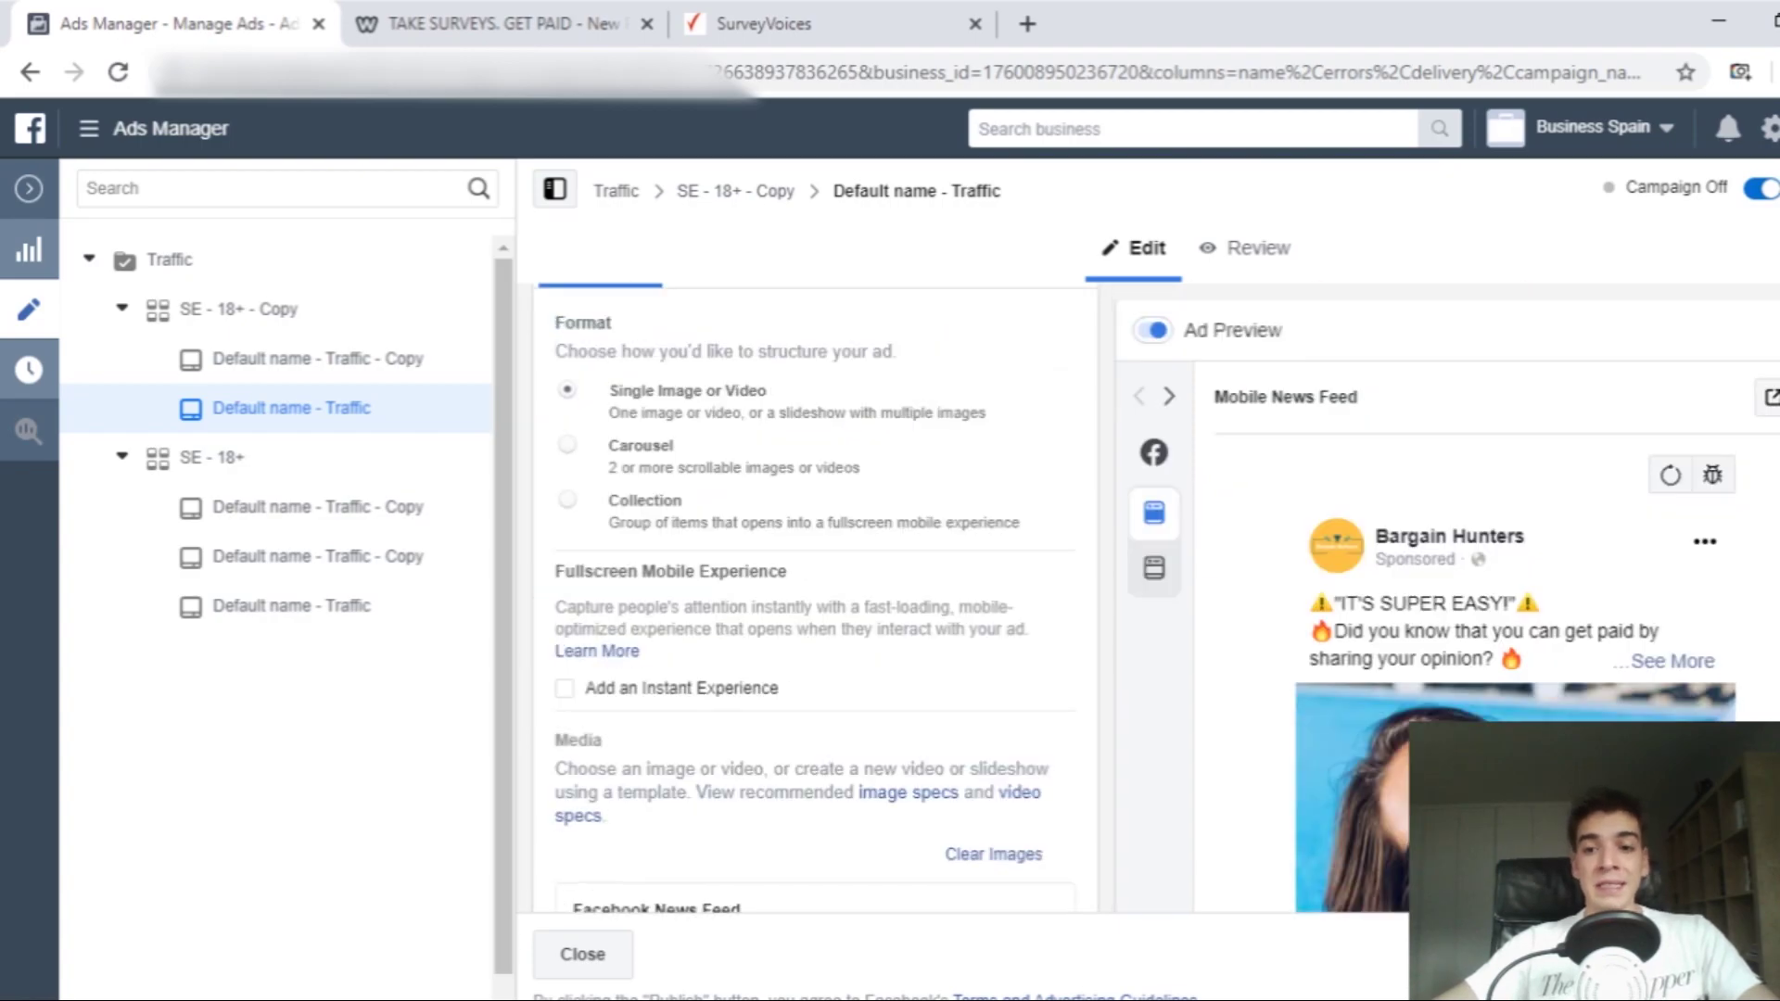
{"action": "scroll", "coordinate": [1438, 556], "scroll_direction": "down", "scroll_amount": 2}
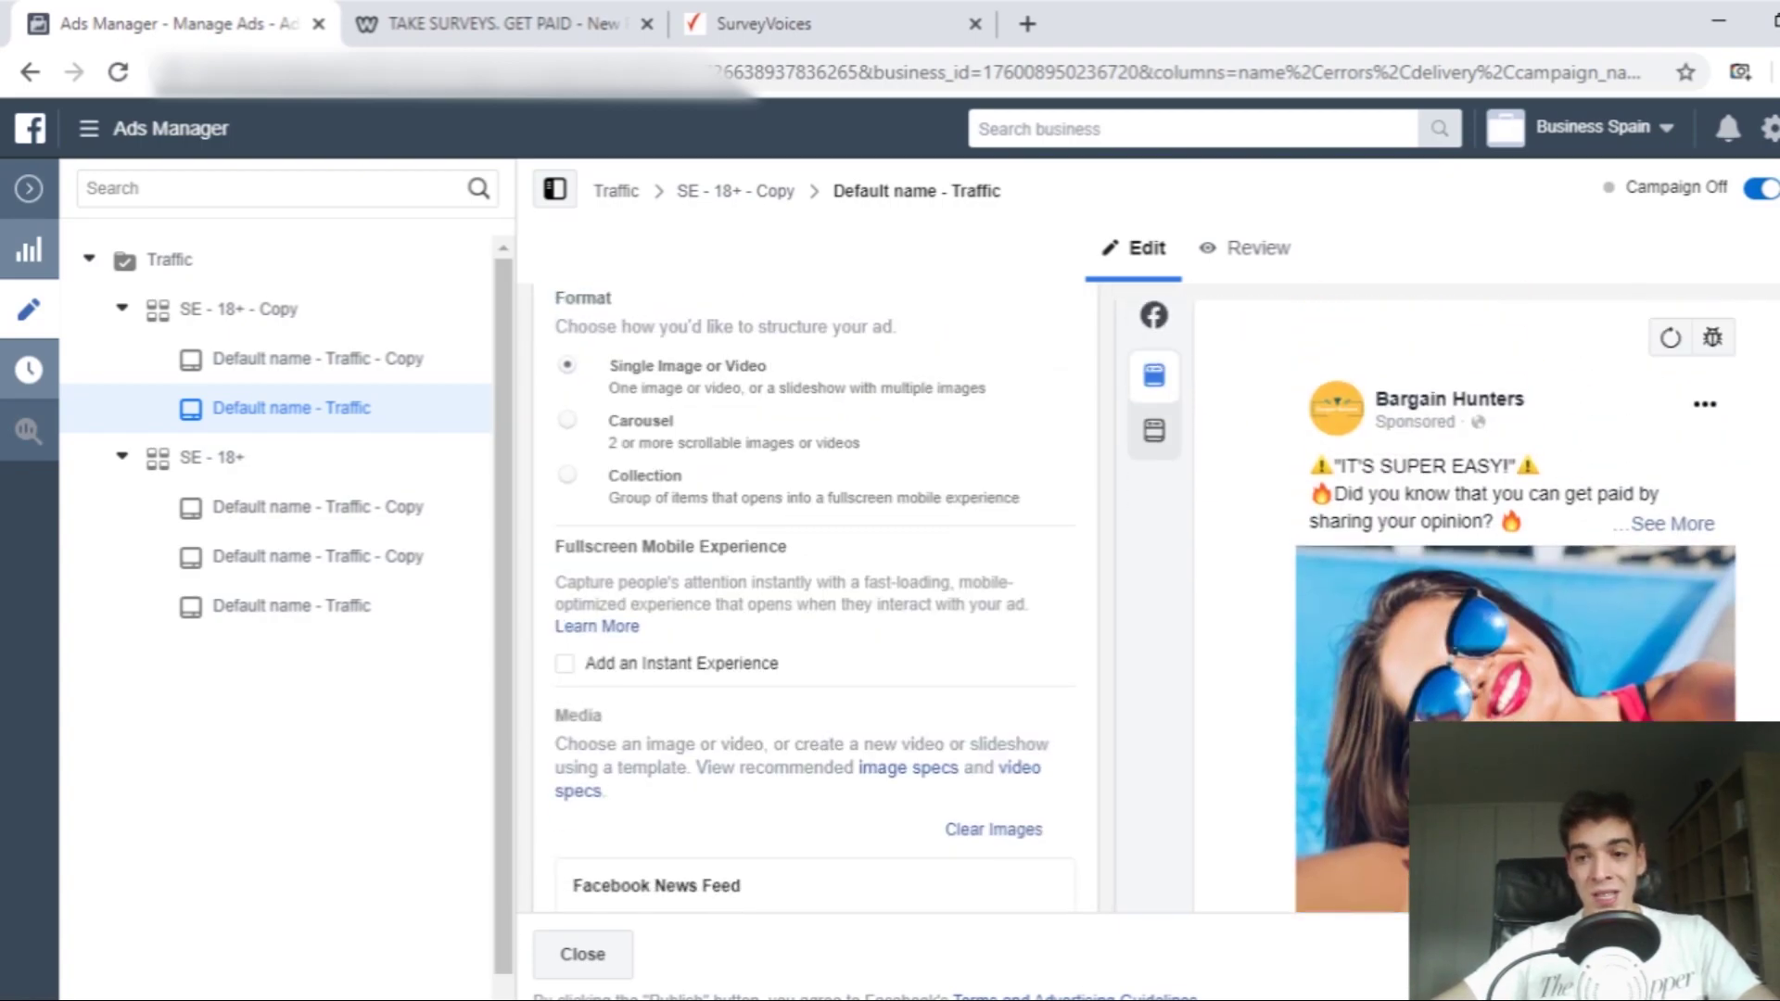
{"action": "scroll", "coordinate": [1516, 557], "scroll_direction": "down", "scroll_amount": 2}
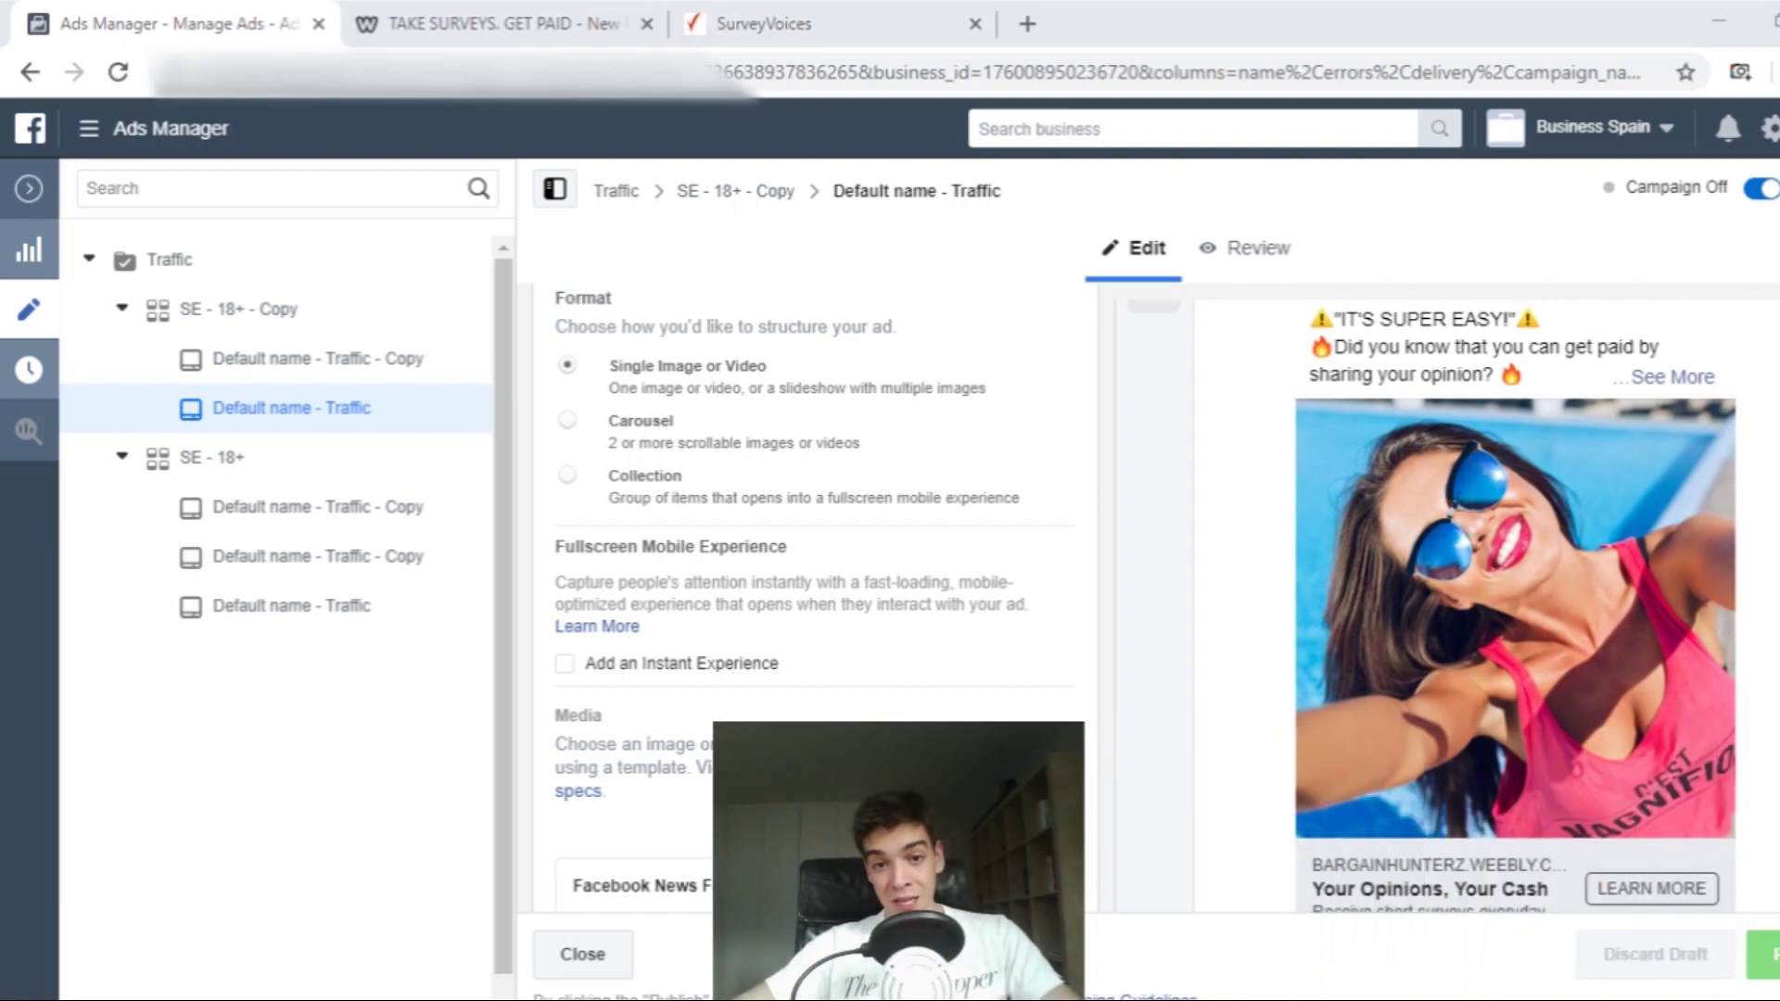
Step: Return to the ads list, select the "Default name - Traffic" ad of the "SE - 18+" ad set and check its results, reach and cost columns
{"action": "left_click", "coordinate": [29, 188]}
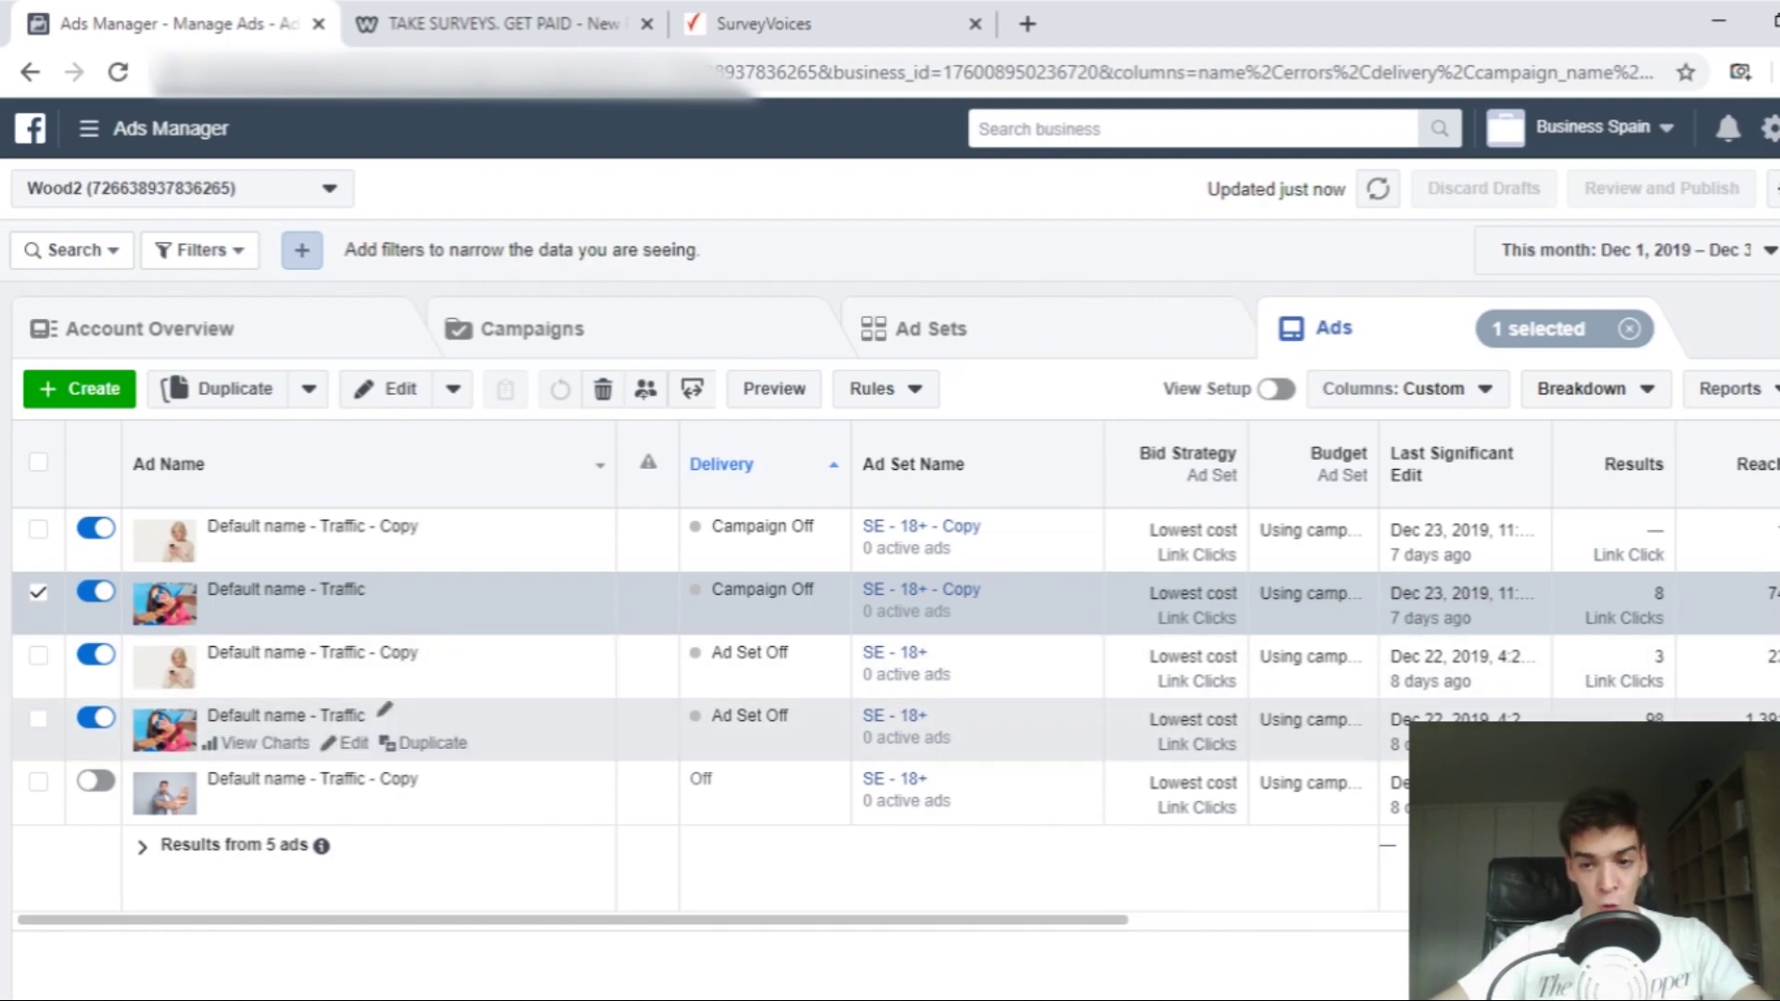
{"action": "left_click", "coordinate": [519, 729]}
{"action": "left_click_drag", "start_coordinate": [999, 919], "coordinate": [1215, 891]}
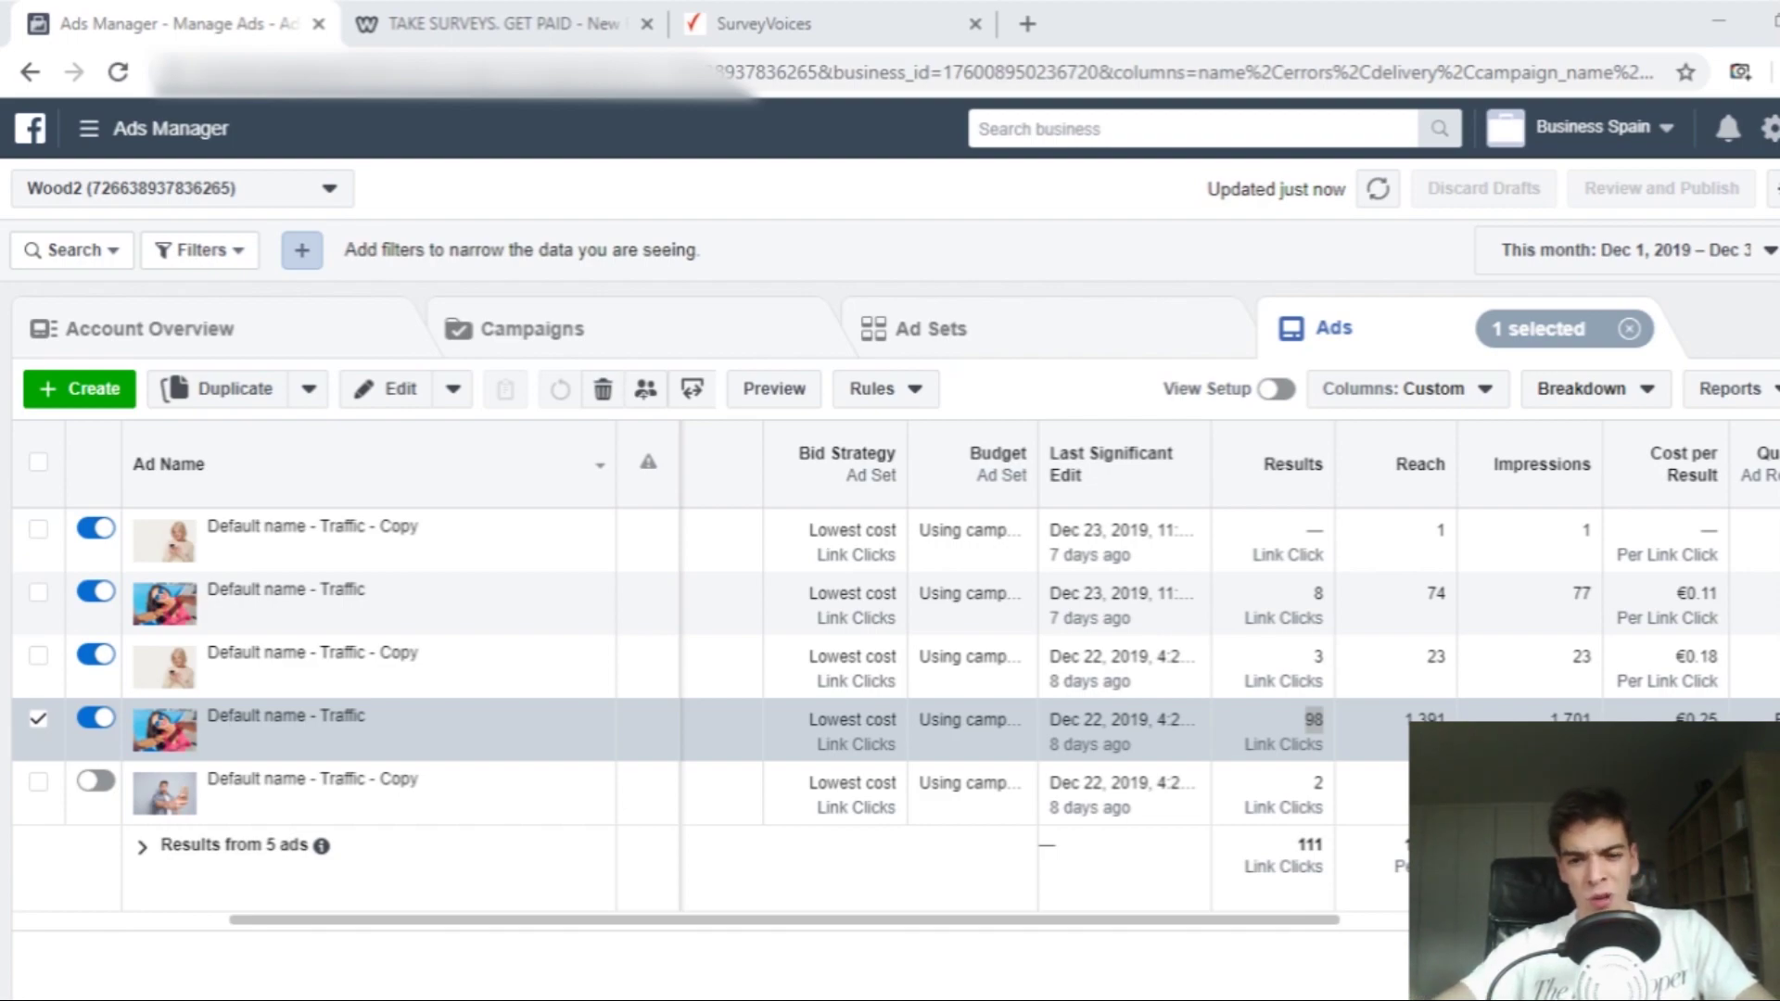
Step: Compare the results, cost per result and amount spent of the Traffic campaign with those of its two ad sets
{"action": "left_click", "coordinate": [584, 326]}
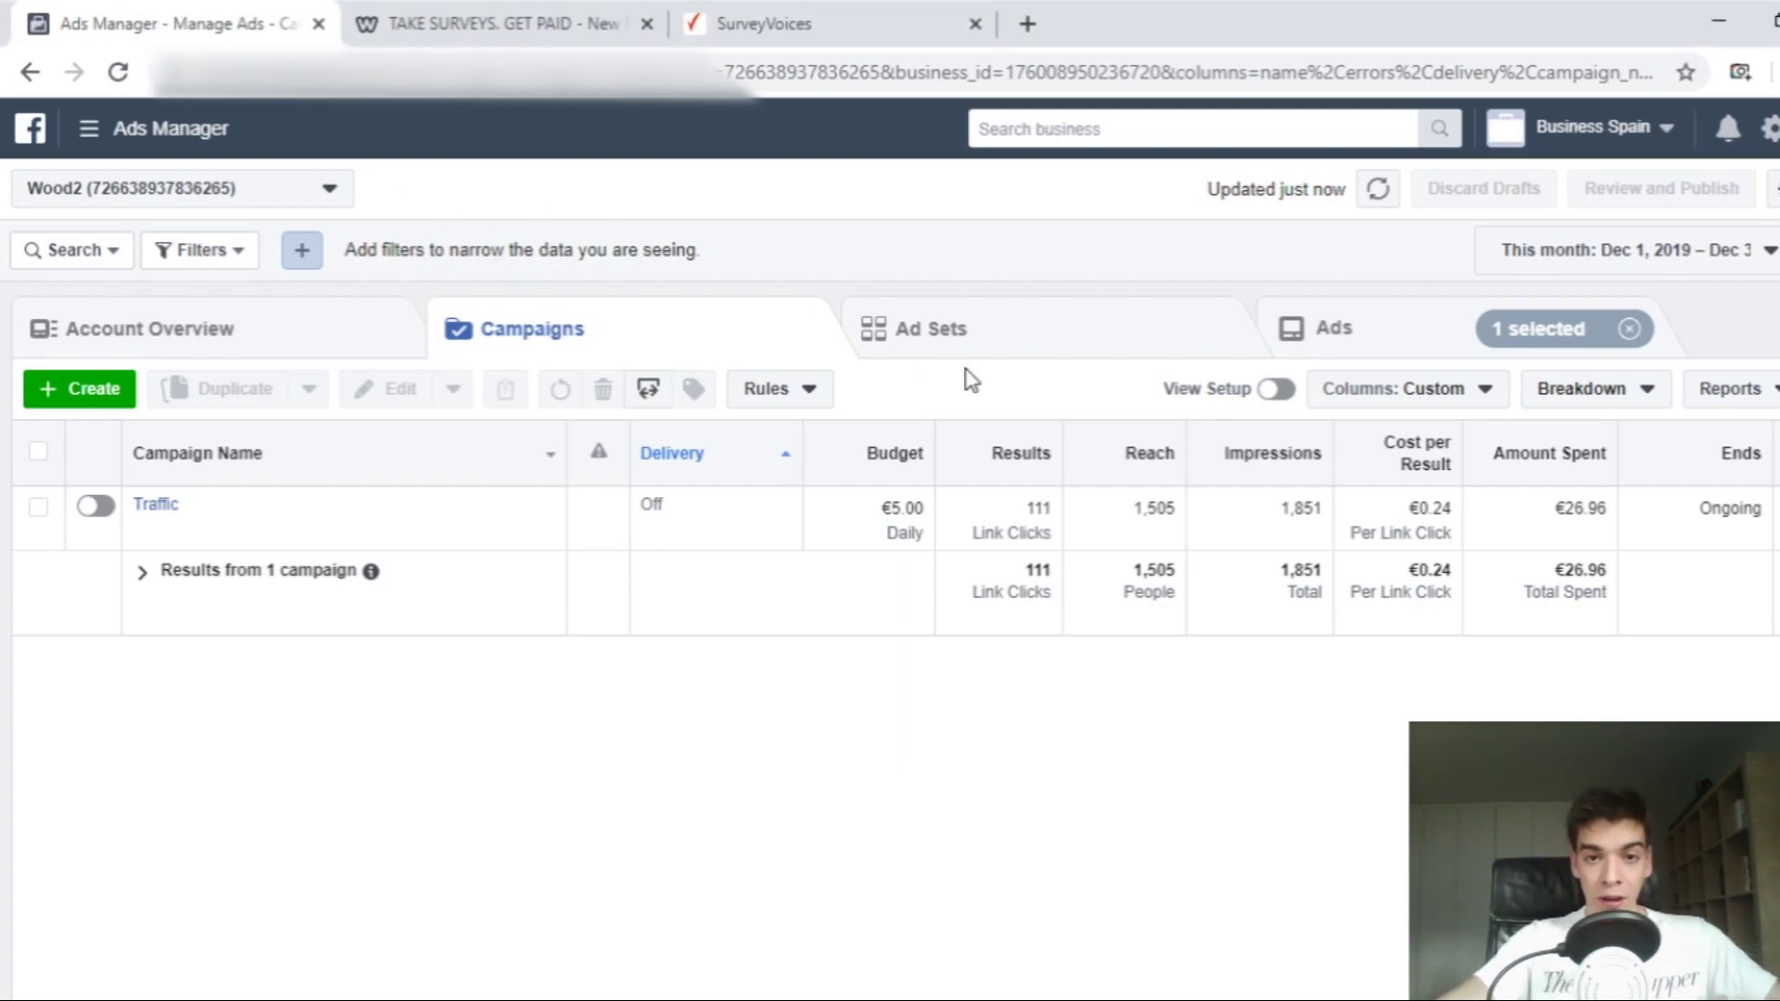
{"action": "left_click", "coordinate": [965, 313]}
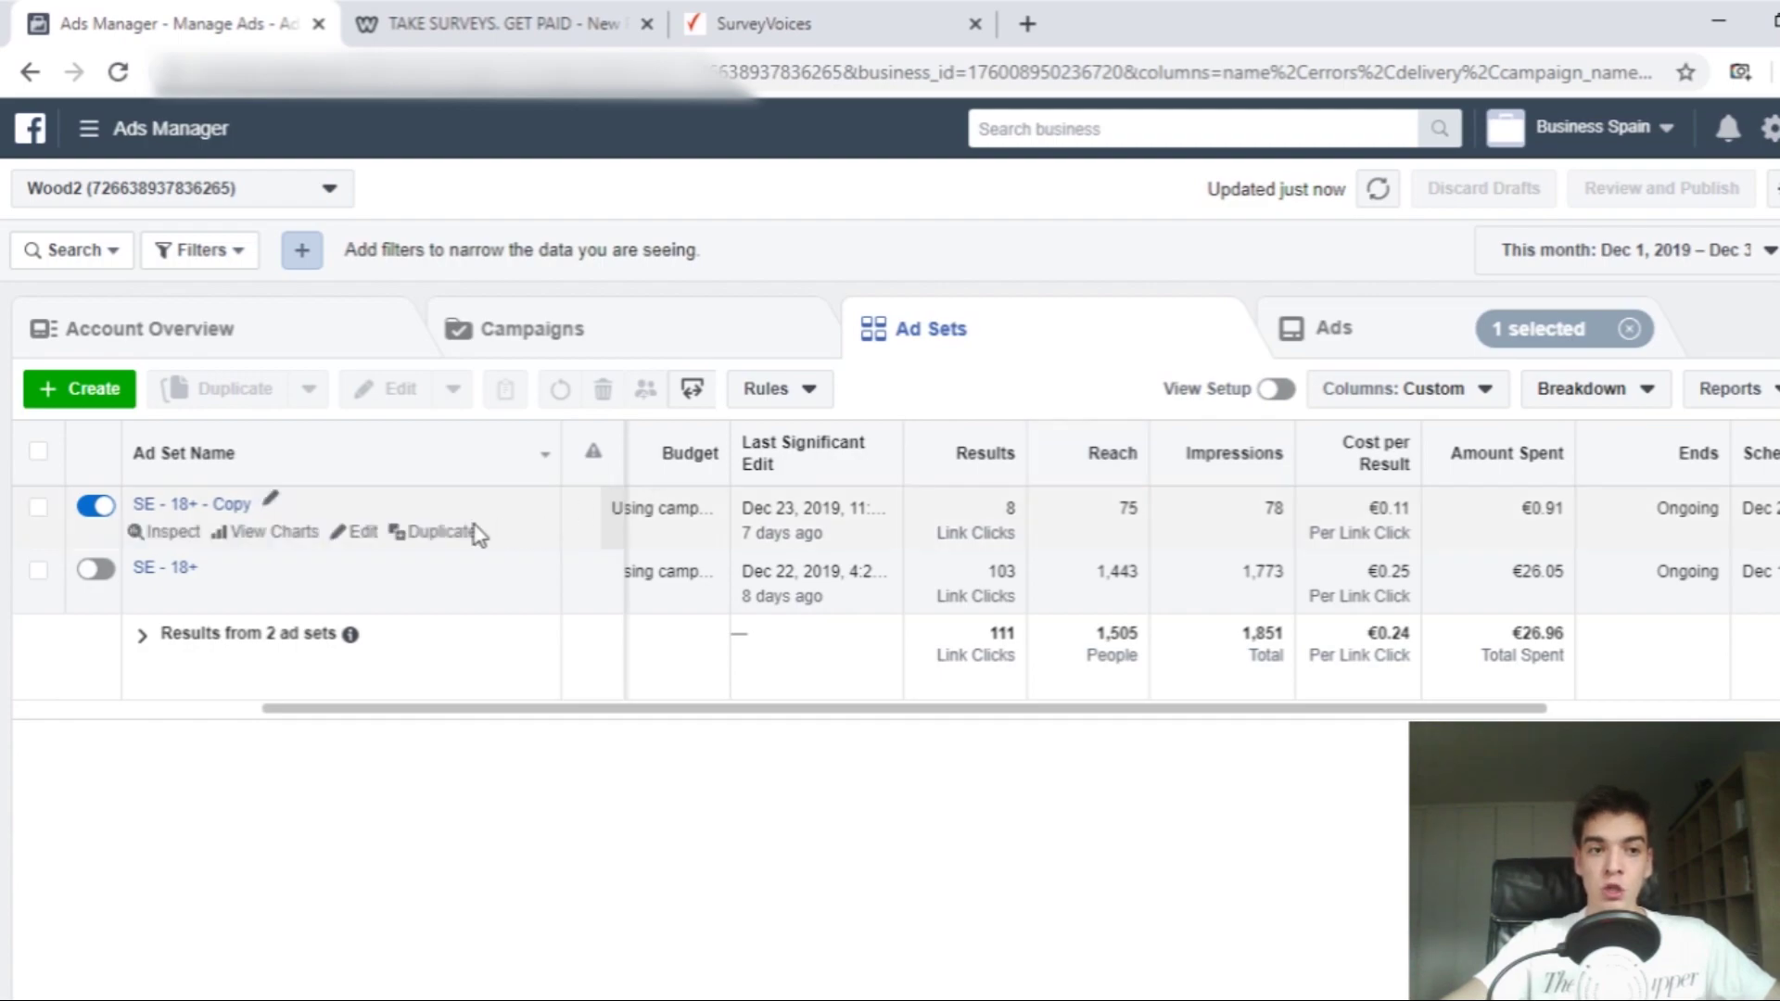
{"action": "mouse_move", "coordinate": [394, 506]}
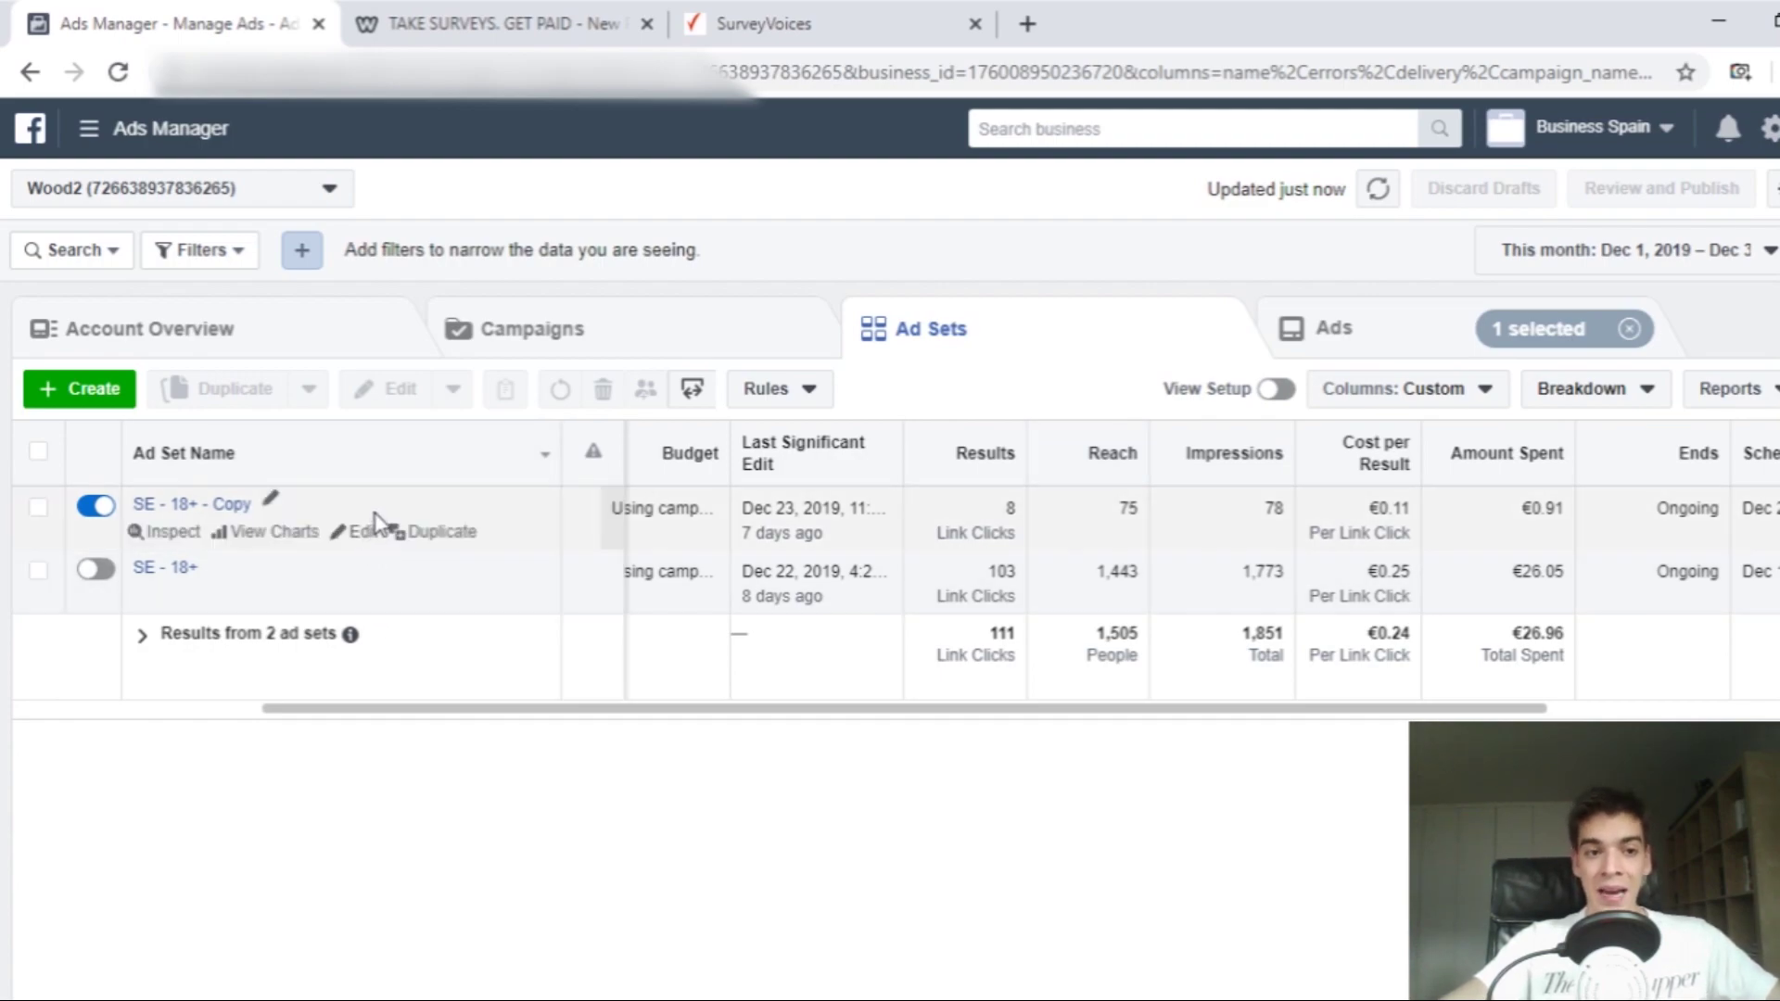
{"action": "mouse_move", "coordinate": [525, 588]}
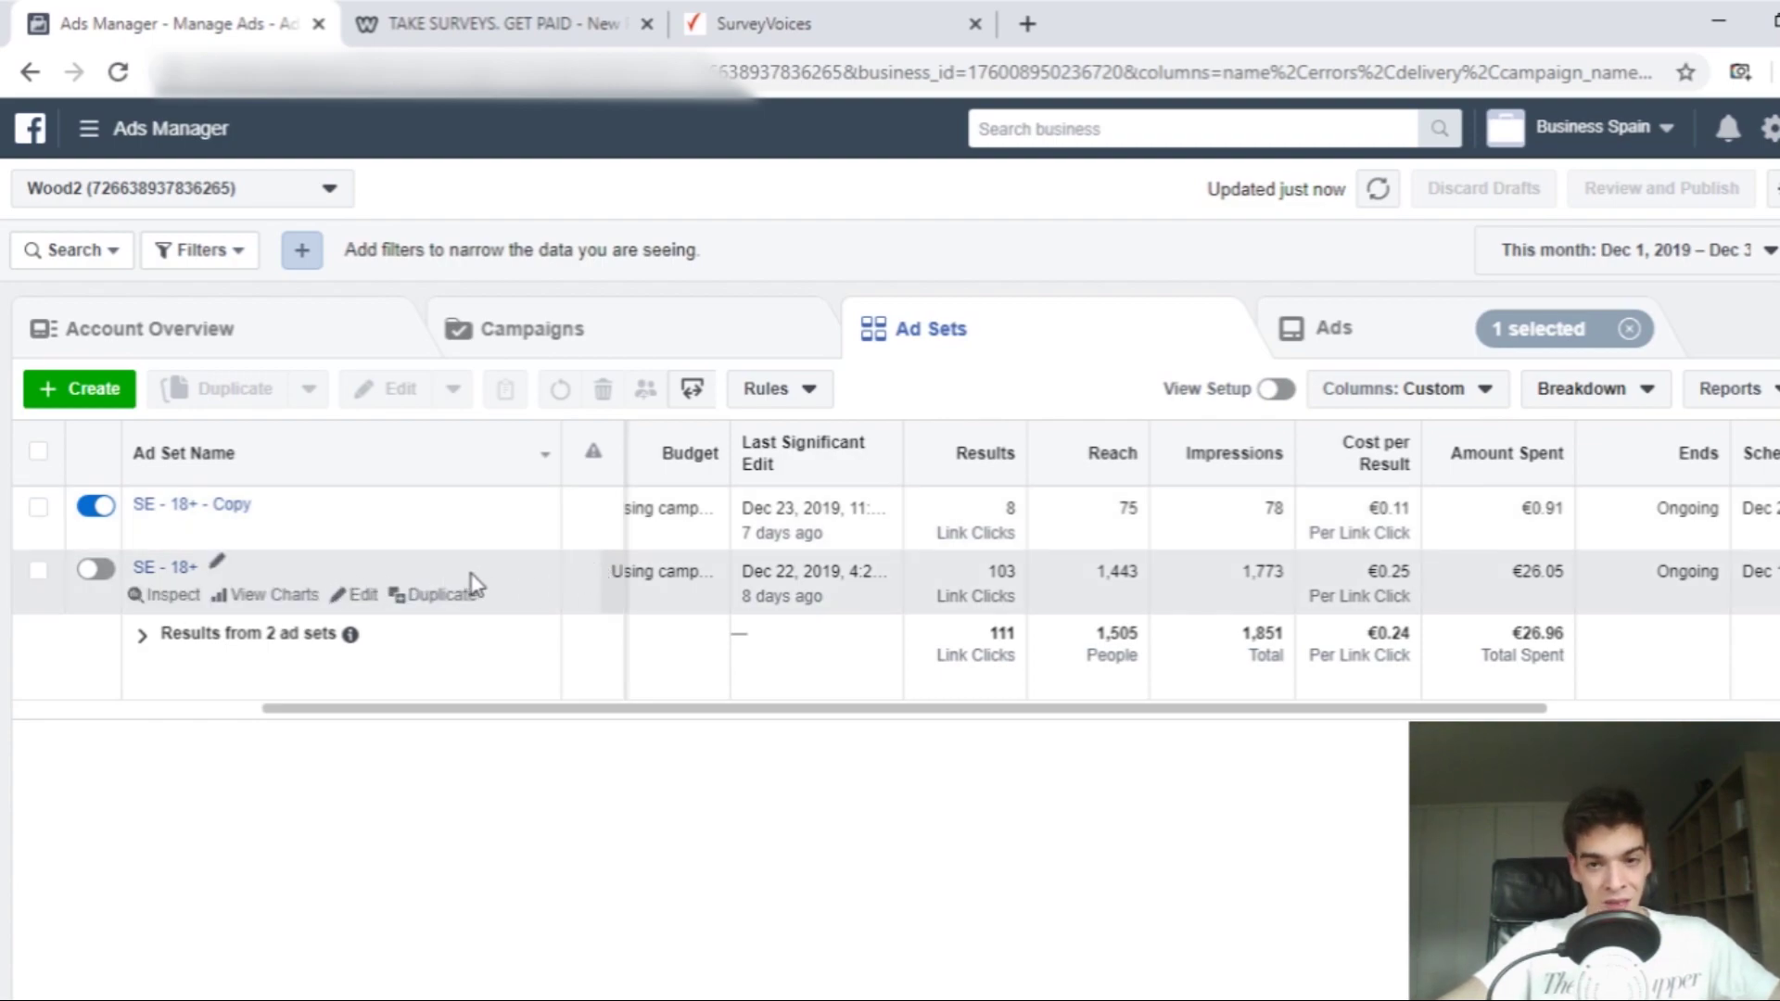
{"action": "left_click", "coordinate": [624, 342]}
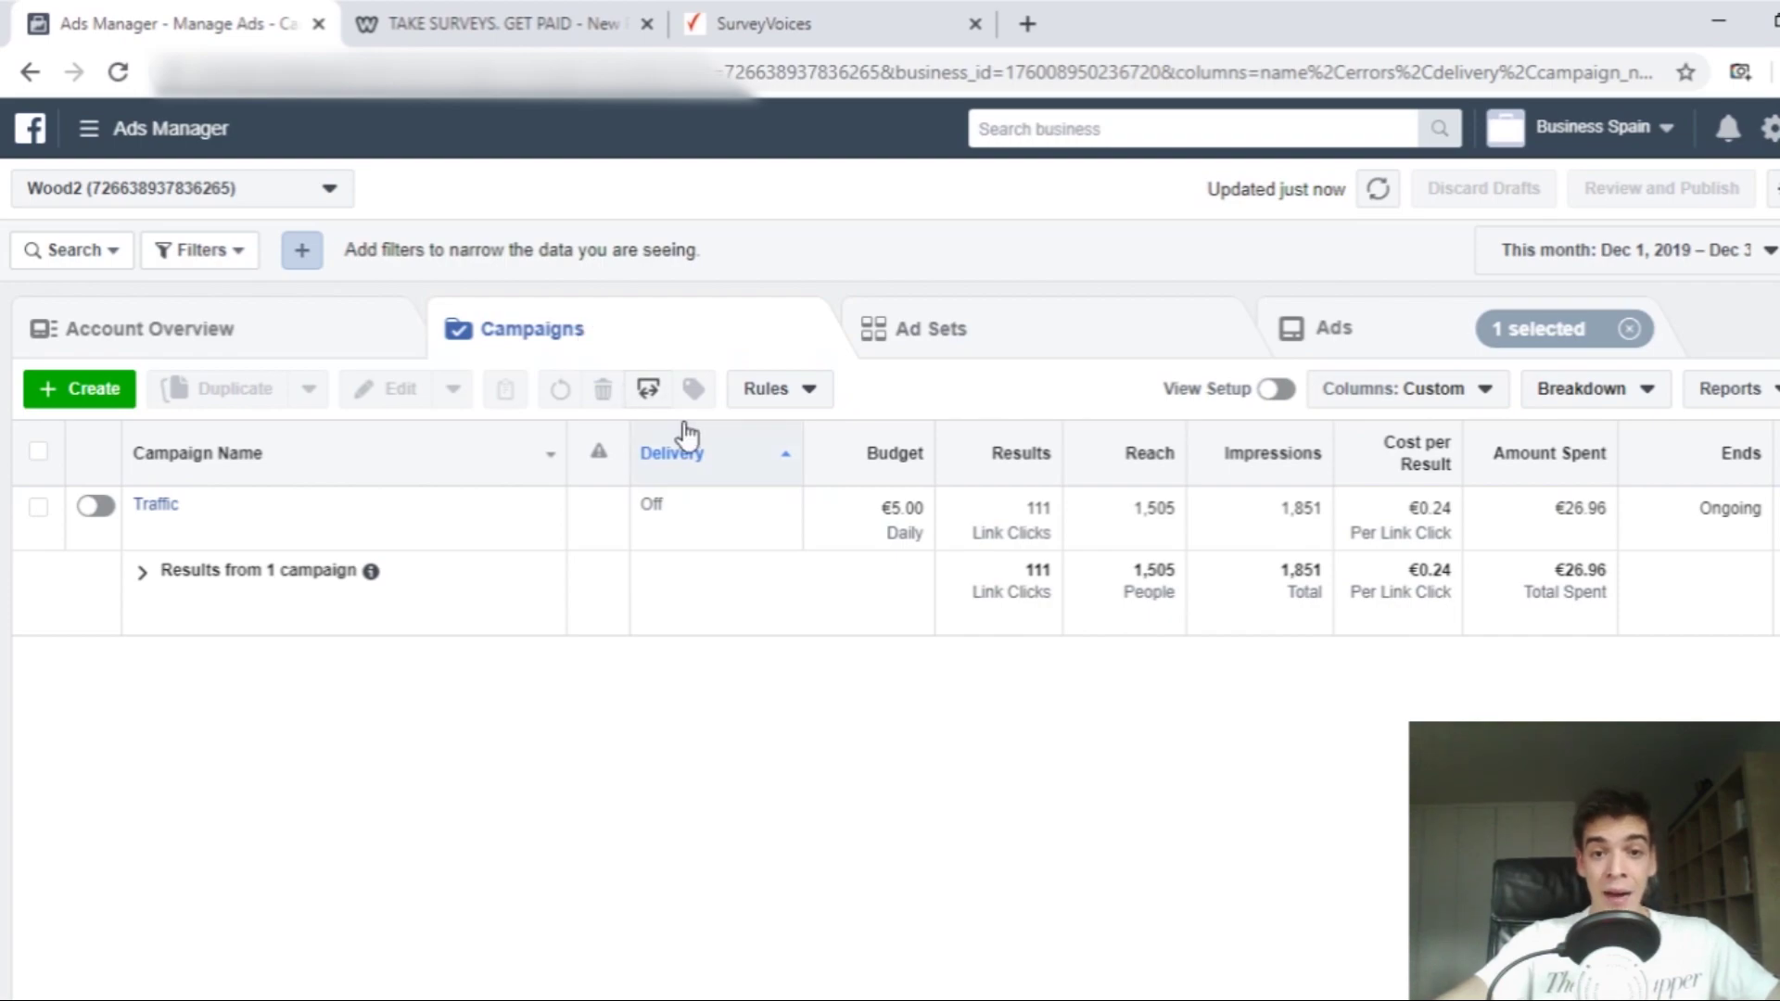
{"action": "mouse_move", "coordinate": [494, 516]}
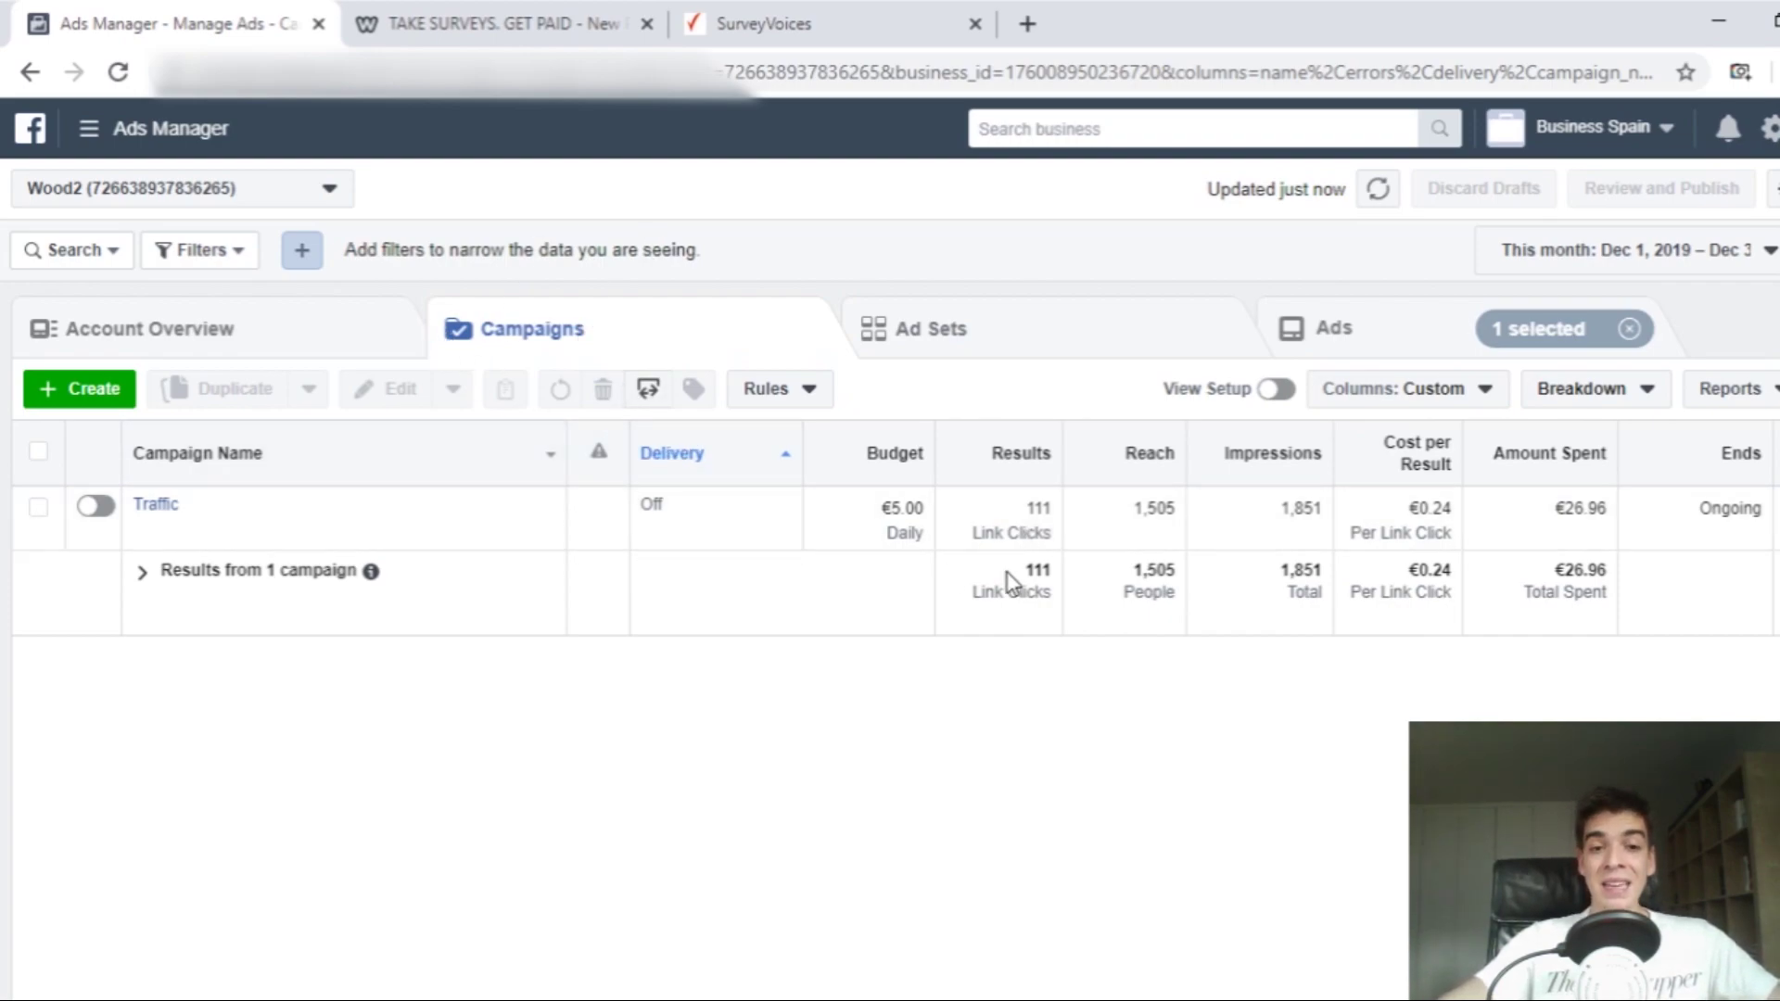
{"action": "left_click", "coordinate": [981, 320]}
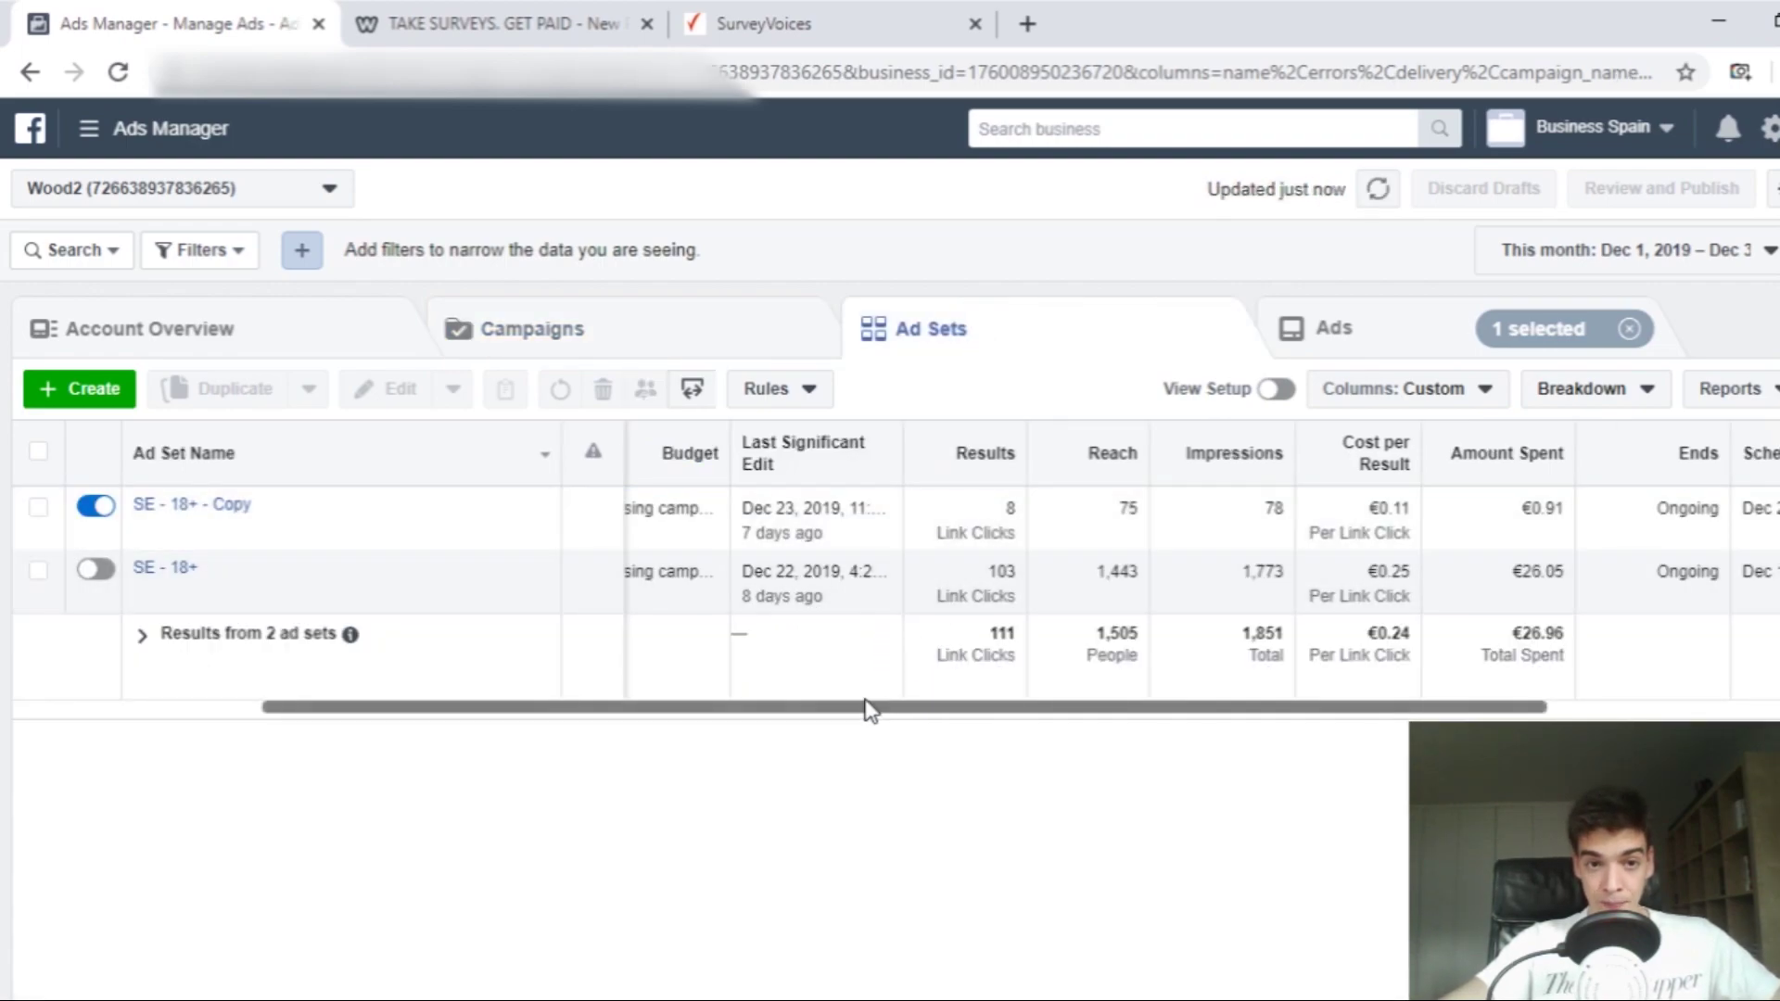
{"action": "left_click", "coordinate": [665, 343]}
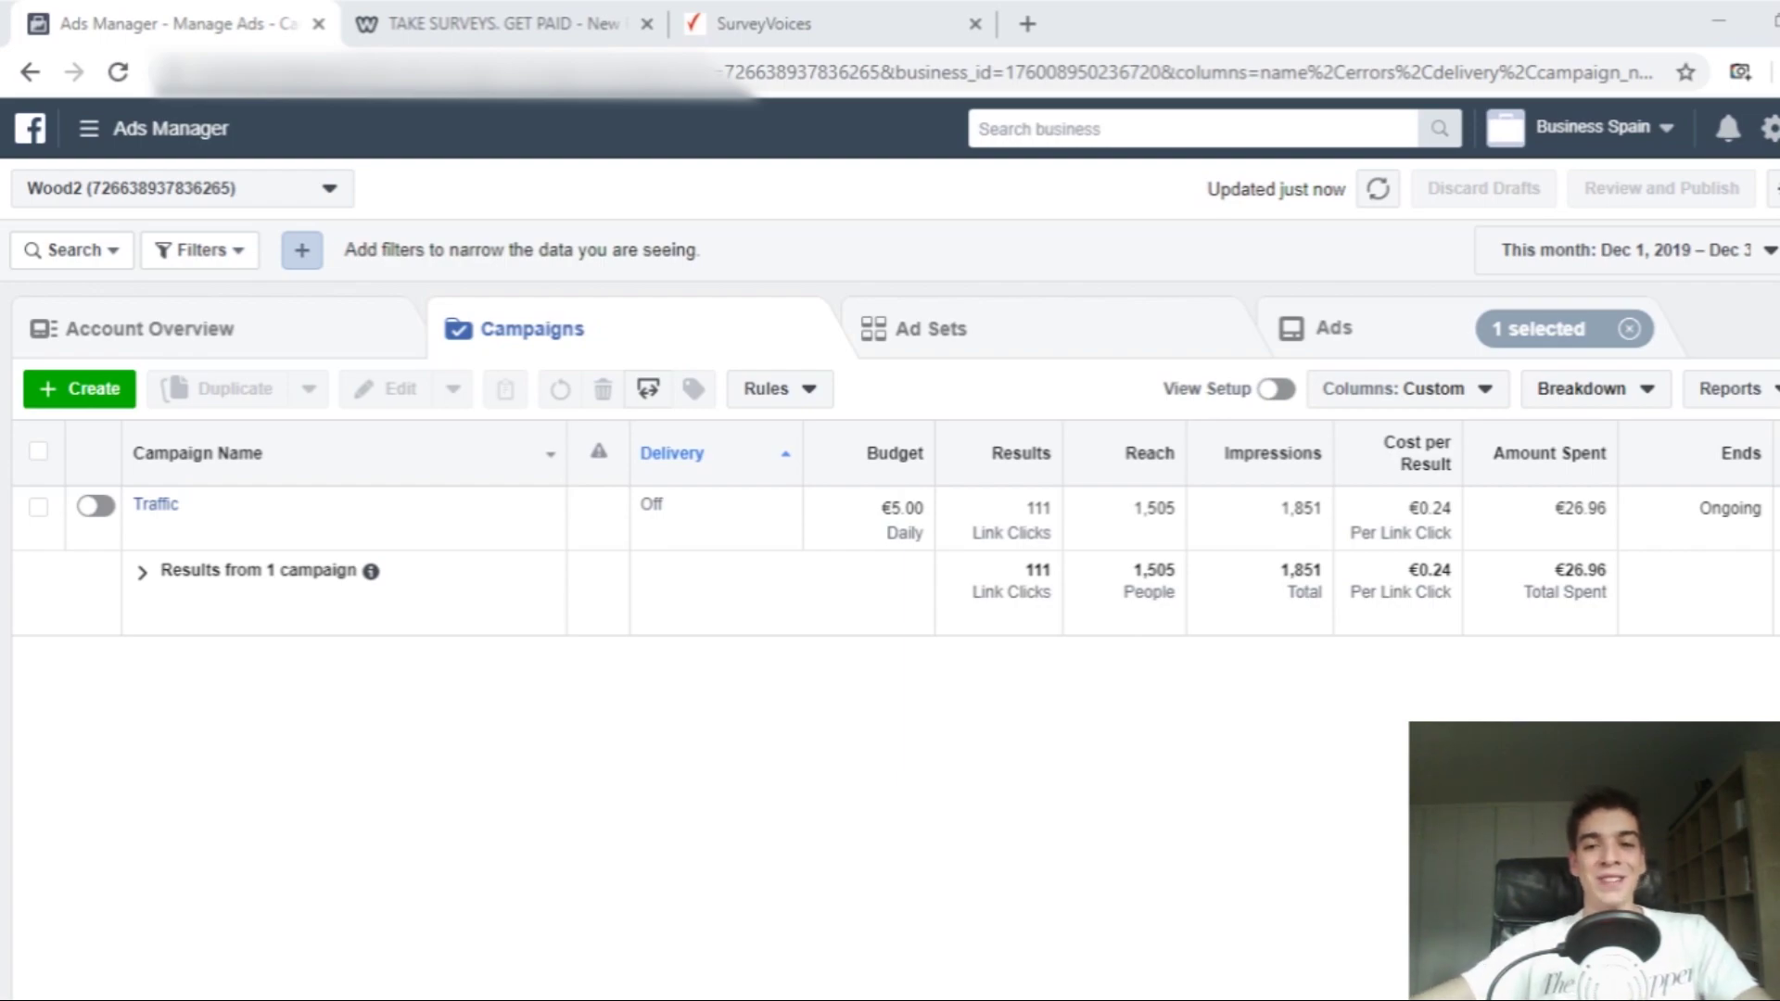
Step: Check the Wood2 account overview, glance at the survey landing page and SurveyVoices, and return to Ads Manager
{"action": "left_click", "coordinate": [239, 352]}
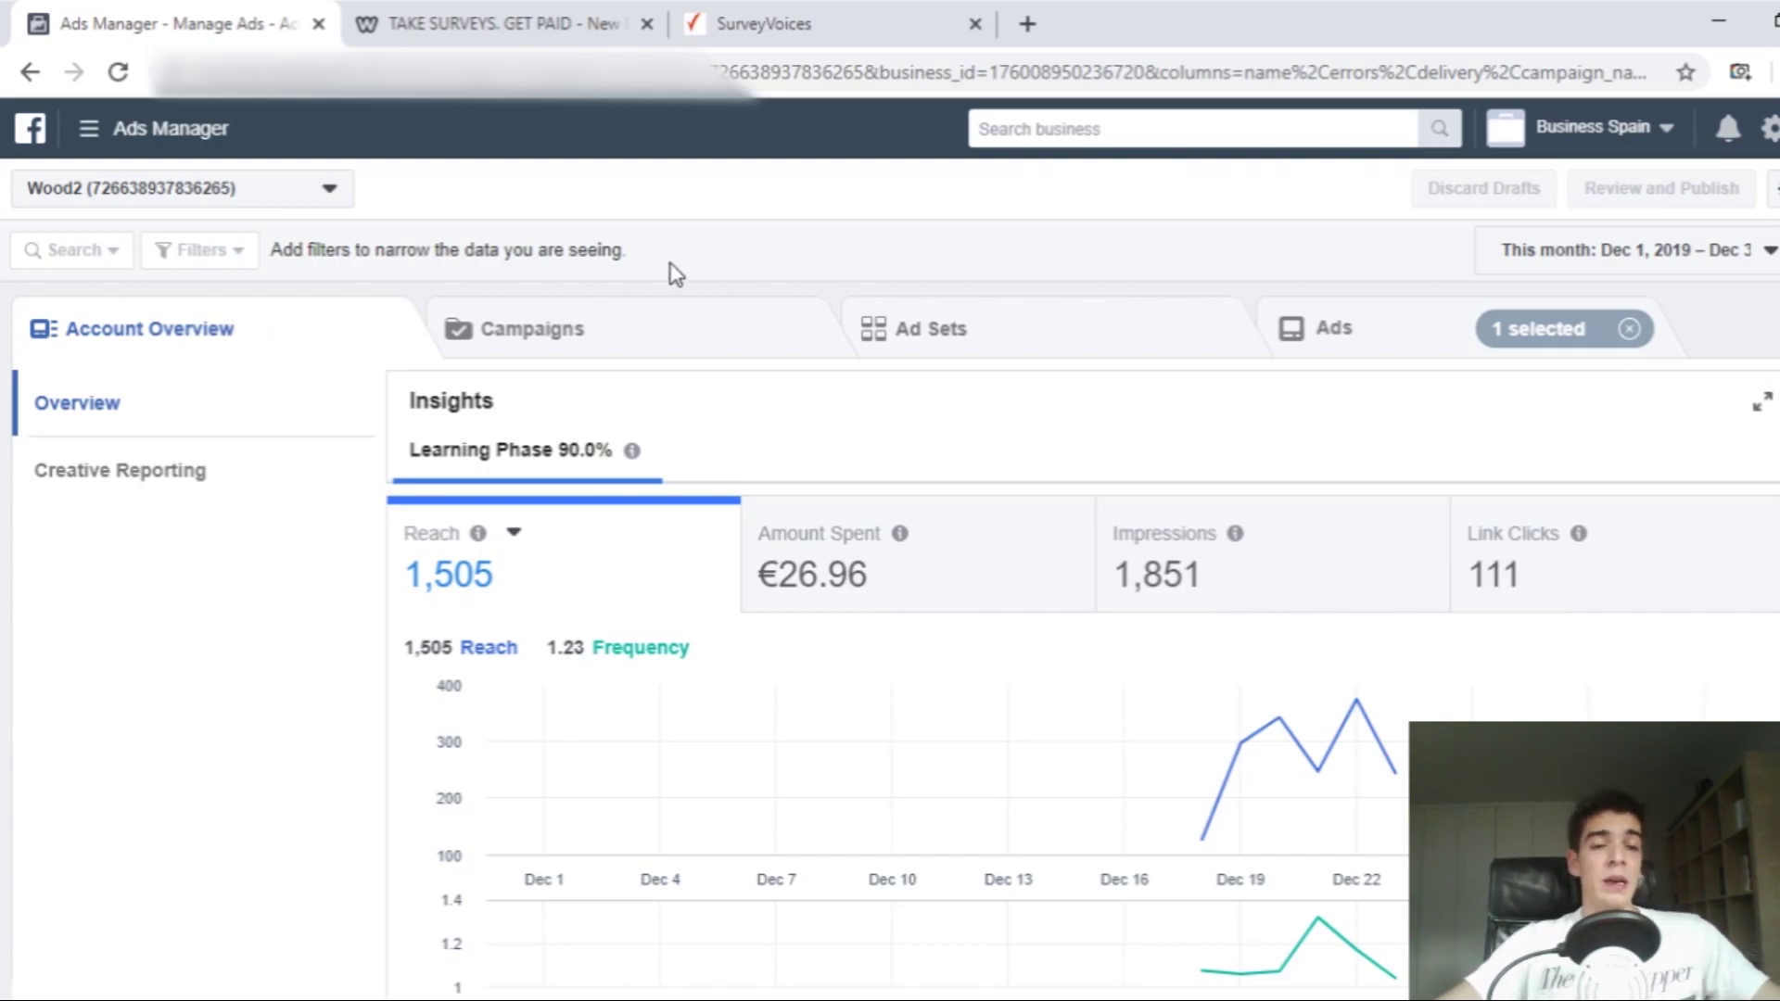
{"action": "left_click", "coordinate": [520, 19]}
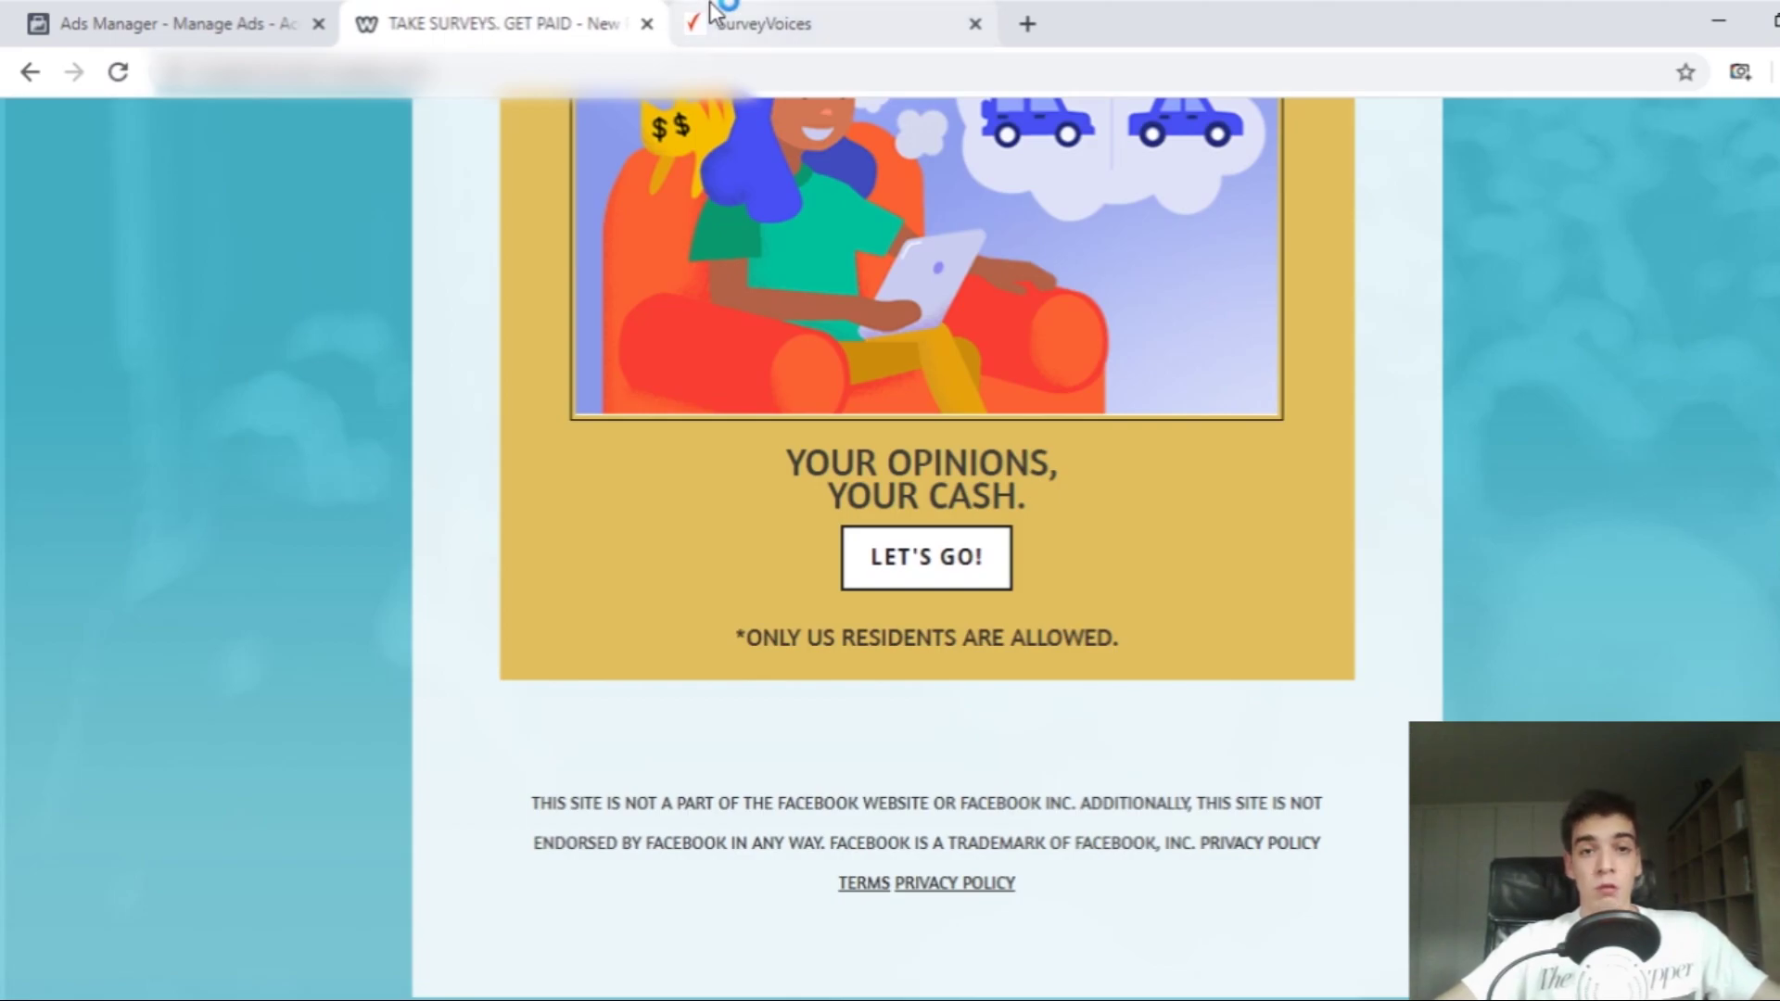
{"action": "left_click", "coordinate": [731, 20]}
{"action": "left_click", "coordinate": [185, 21]}
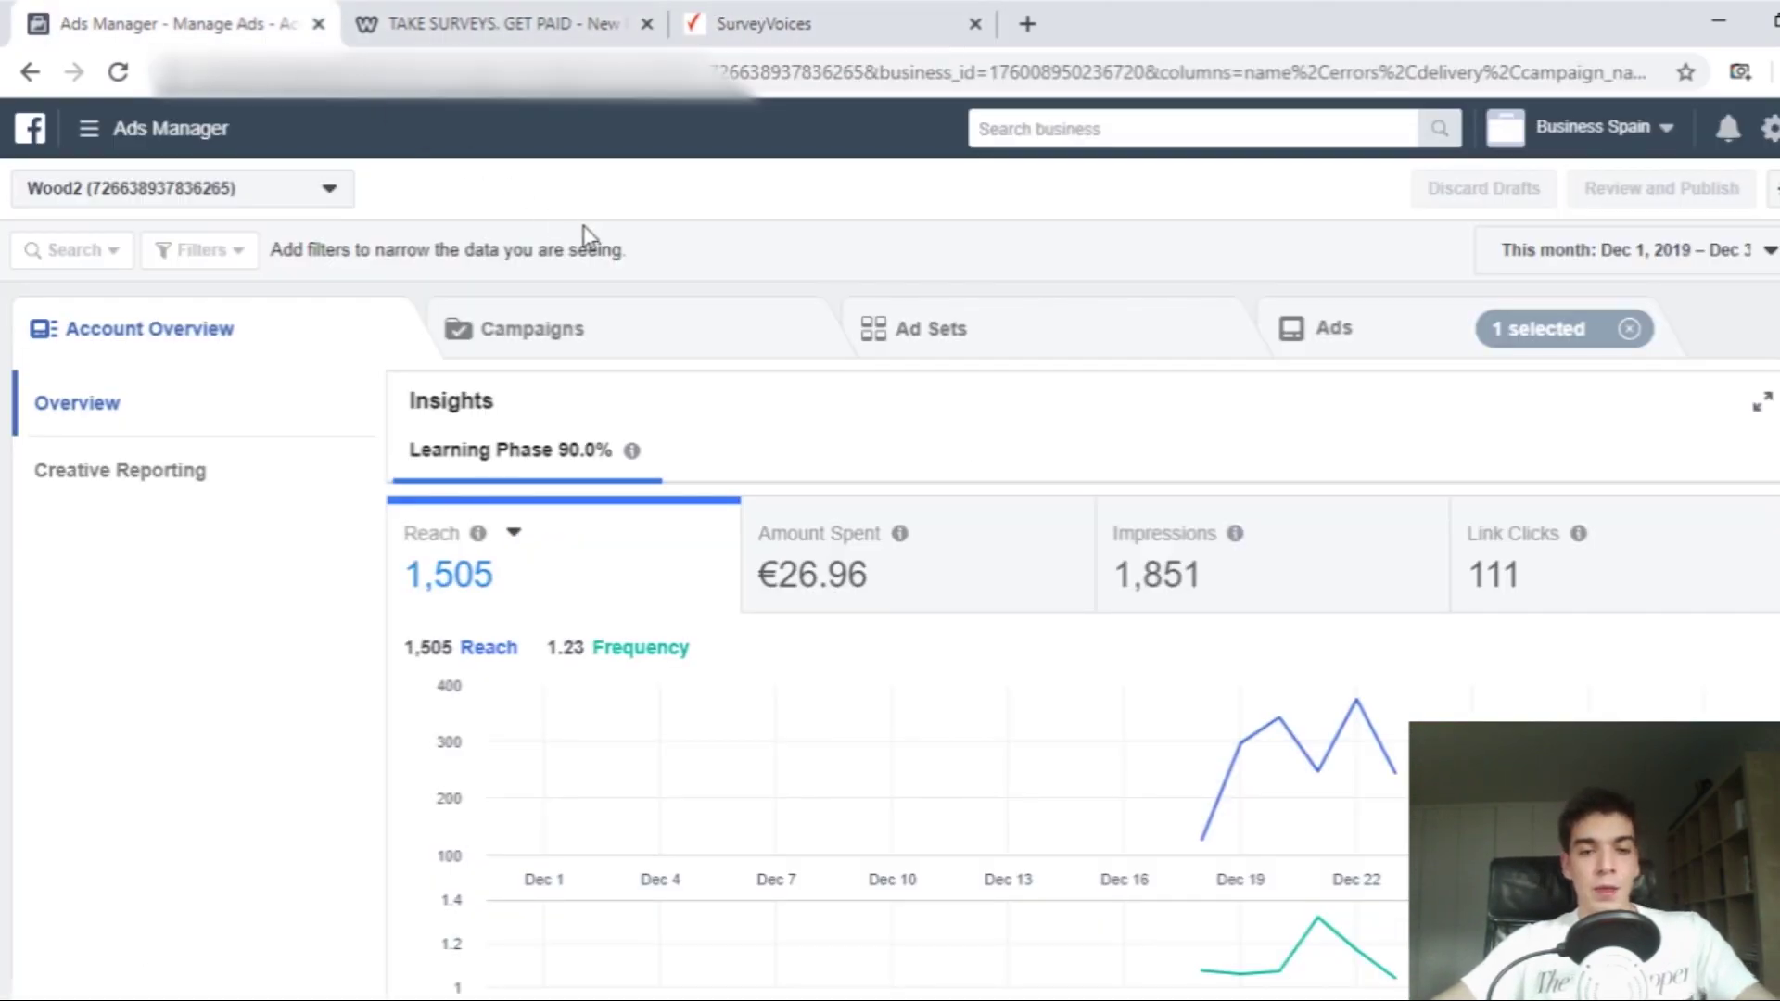